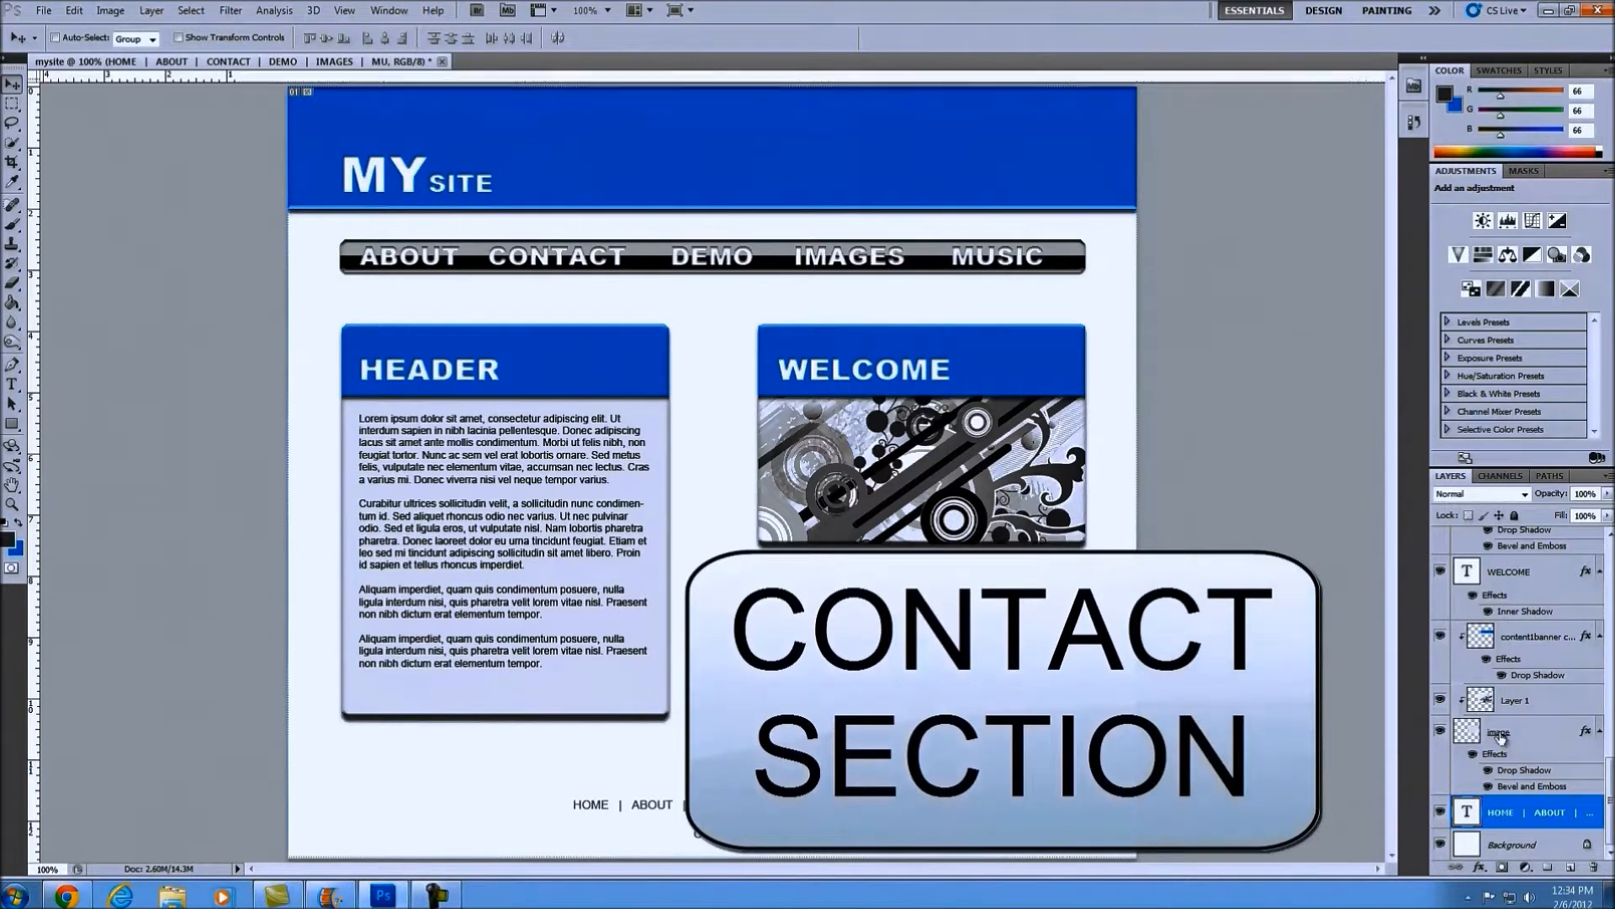
# Step: Duplicate the image layer and rename the lower of the two layers contact
pyautogui.click(1468, 733)
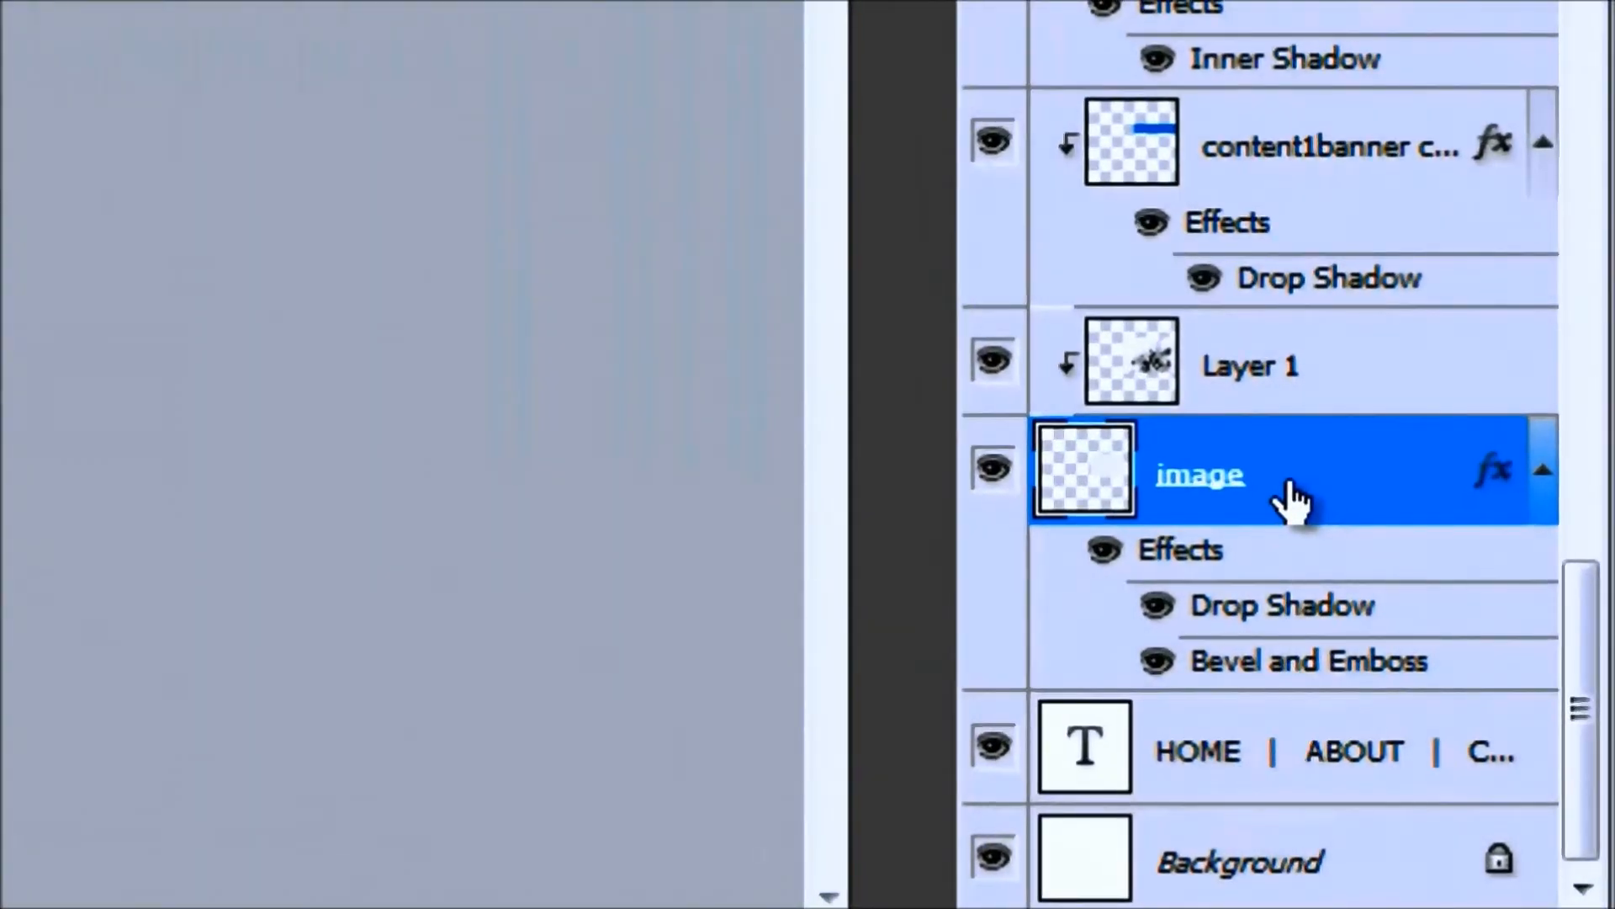
pyautogui.hotkey('ctrl', 'j')
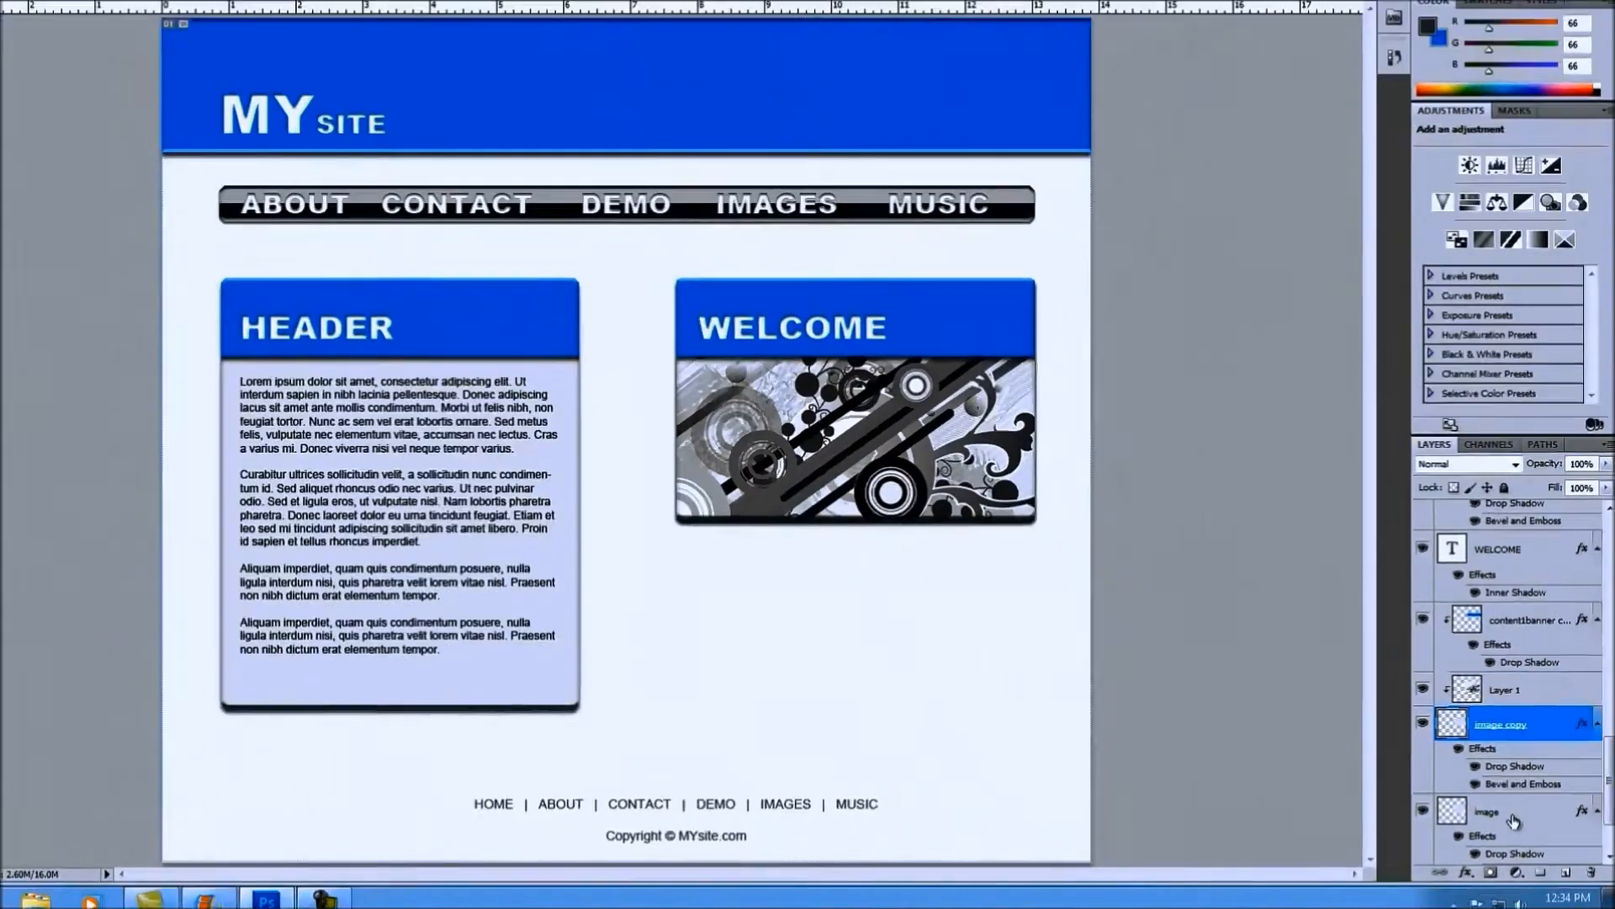
pyautogui.click(1470, 806)
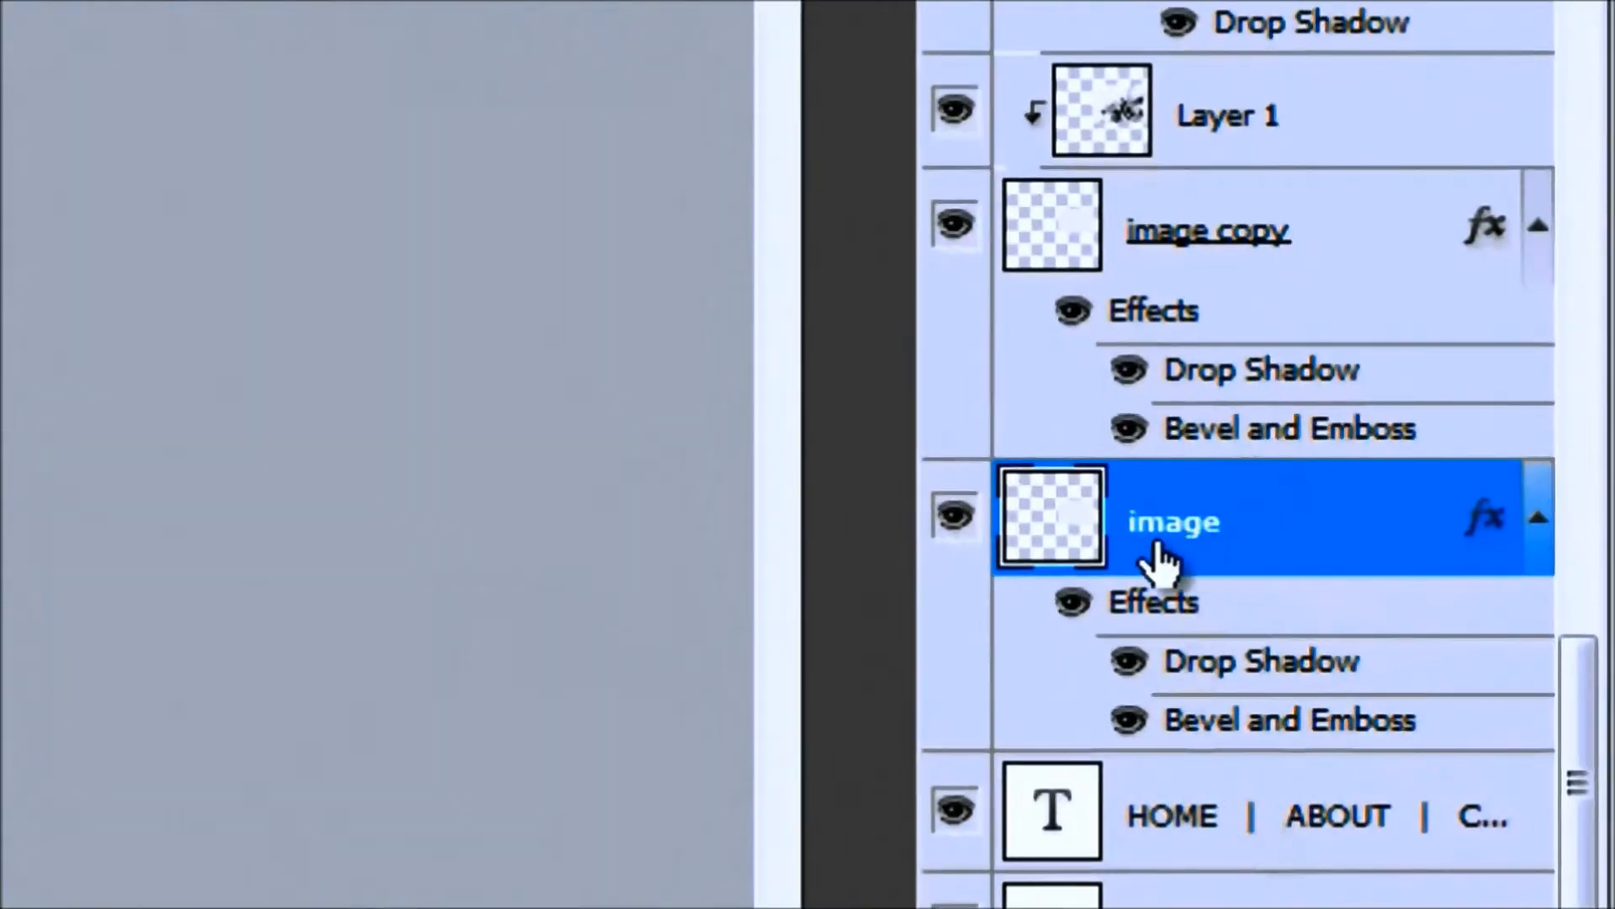
pyautogui.doubleClick(1188, 520)
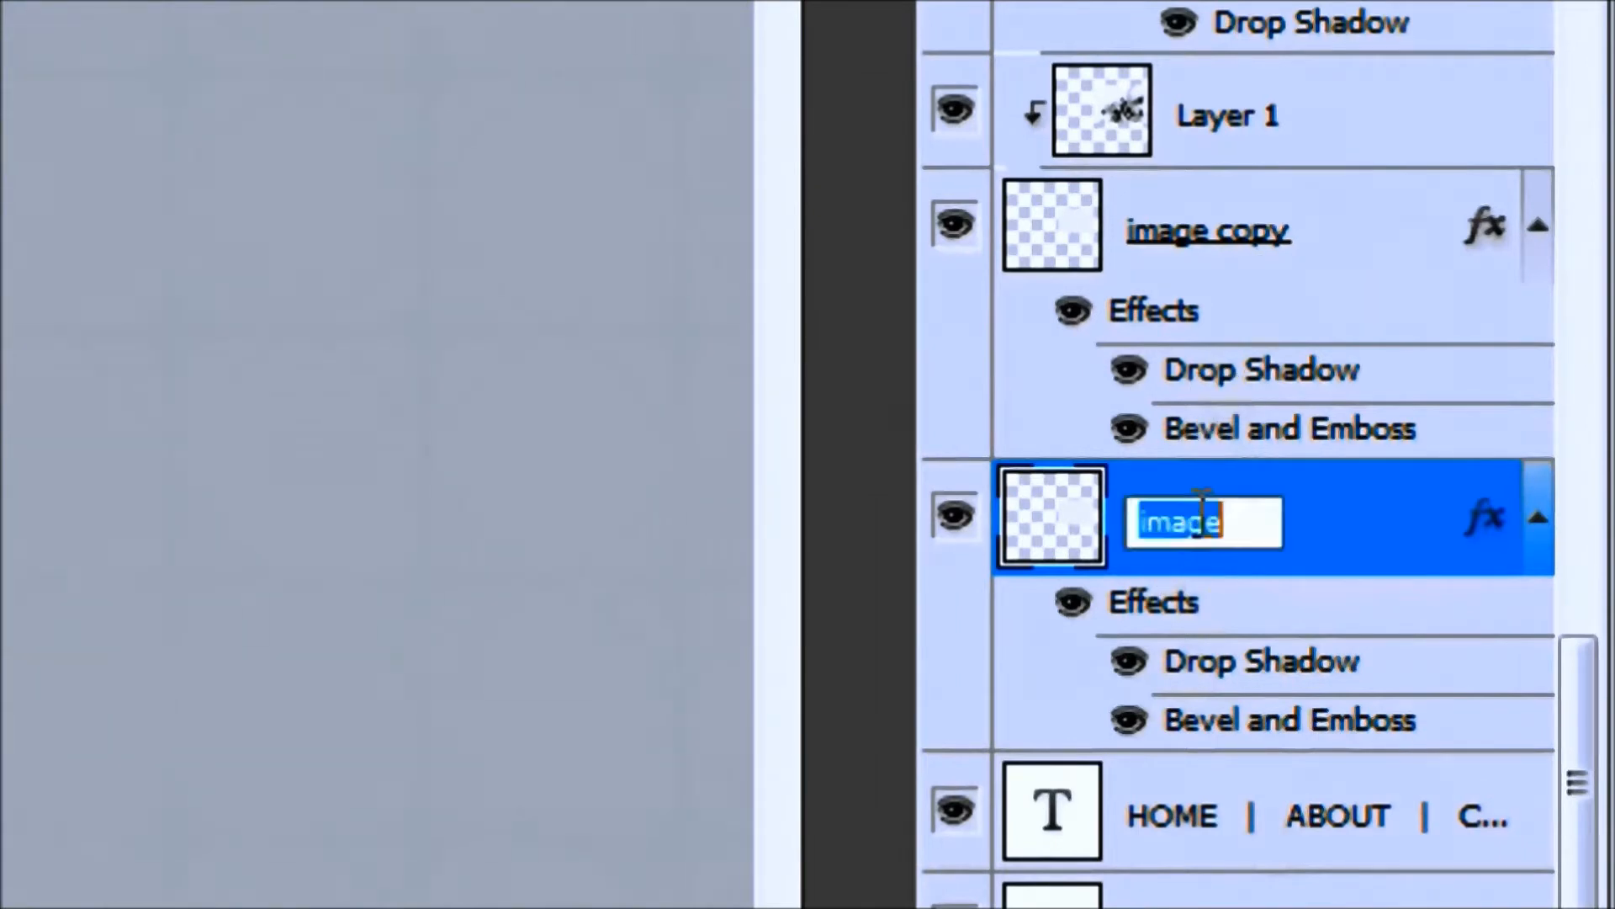
pyautogui.write('contact')
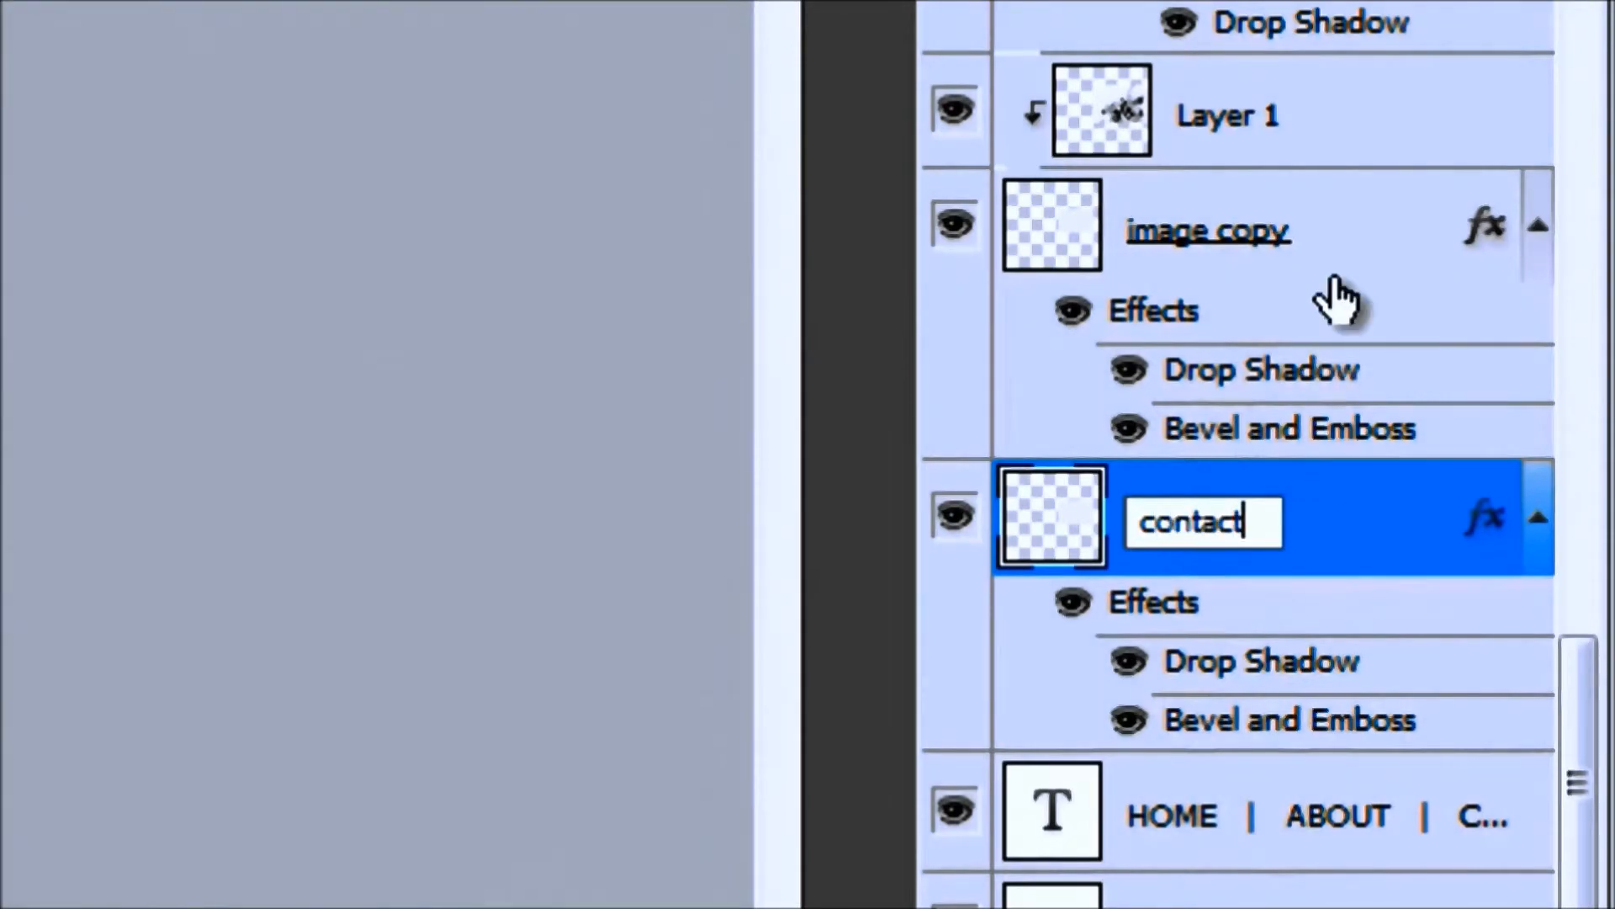
pyautogui.click(1325, 425)
pyautogui.click(1230, 538)
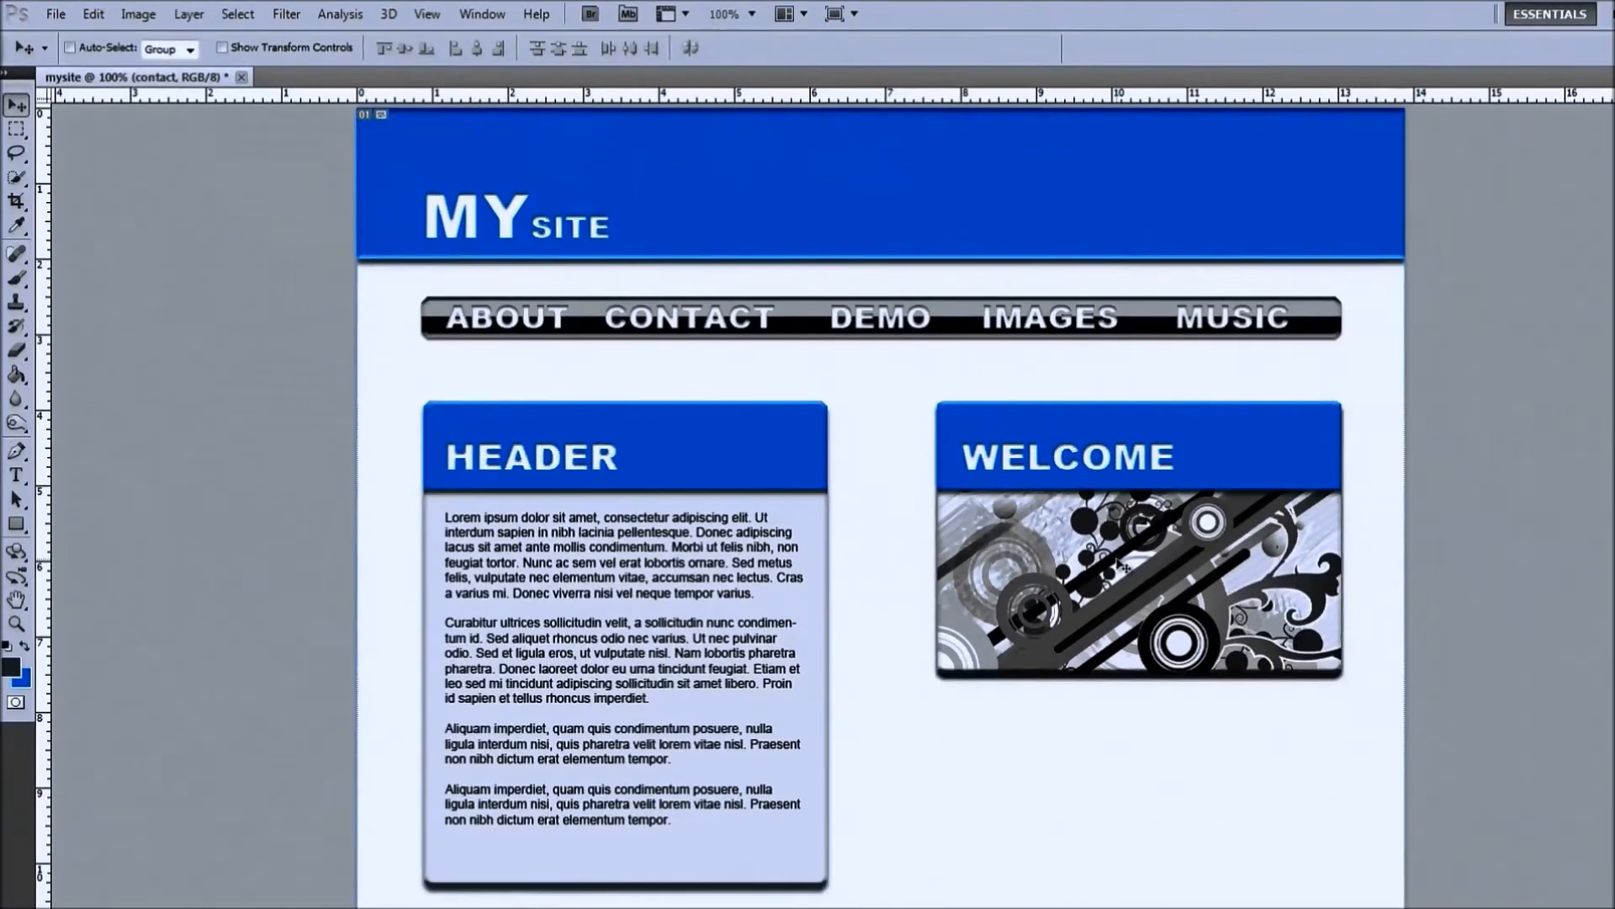
# Step: Move the contact panel below the welcome image and reduce its height from the top edge, leaving a gap beneath the image
pyautogui.moveTo(1120, 563); pyautogui.dragTo(1122, 778)
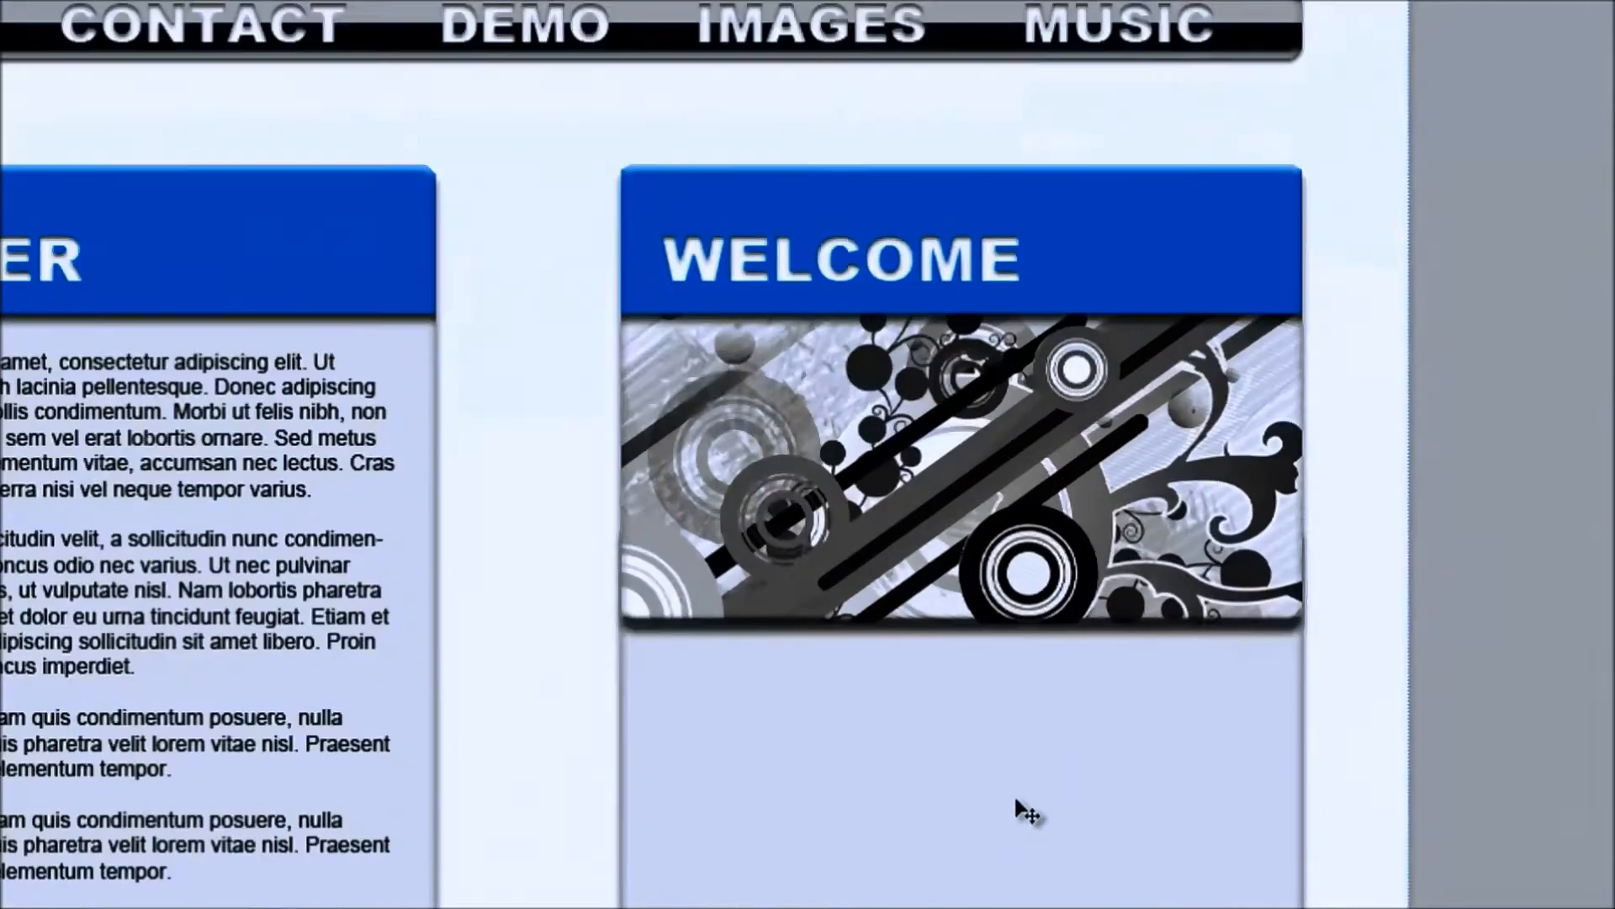
pyautogui.hotkey('ctrl', 't')
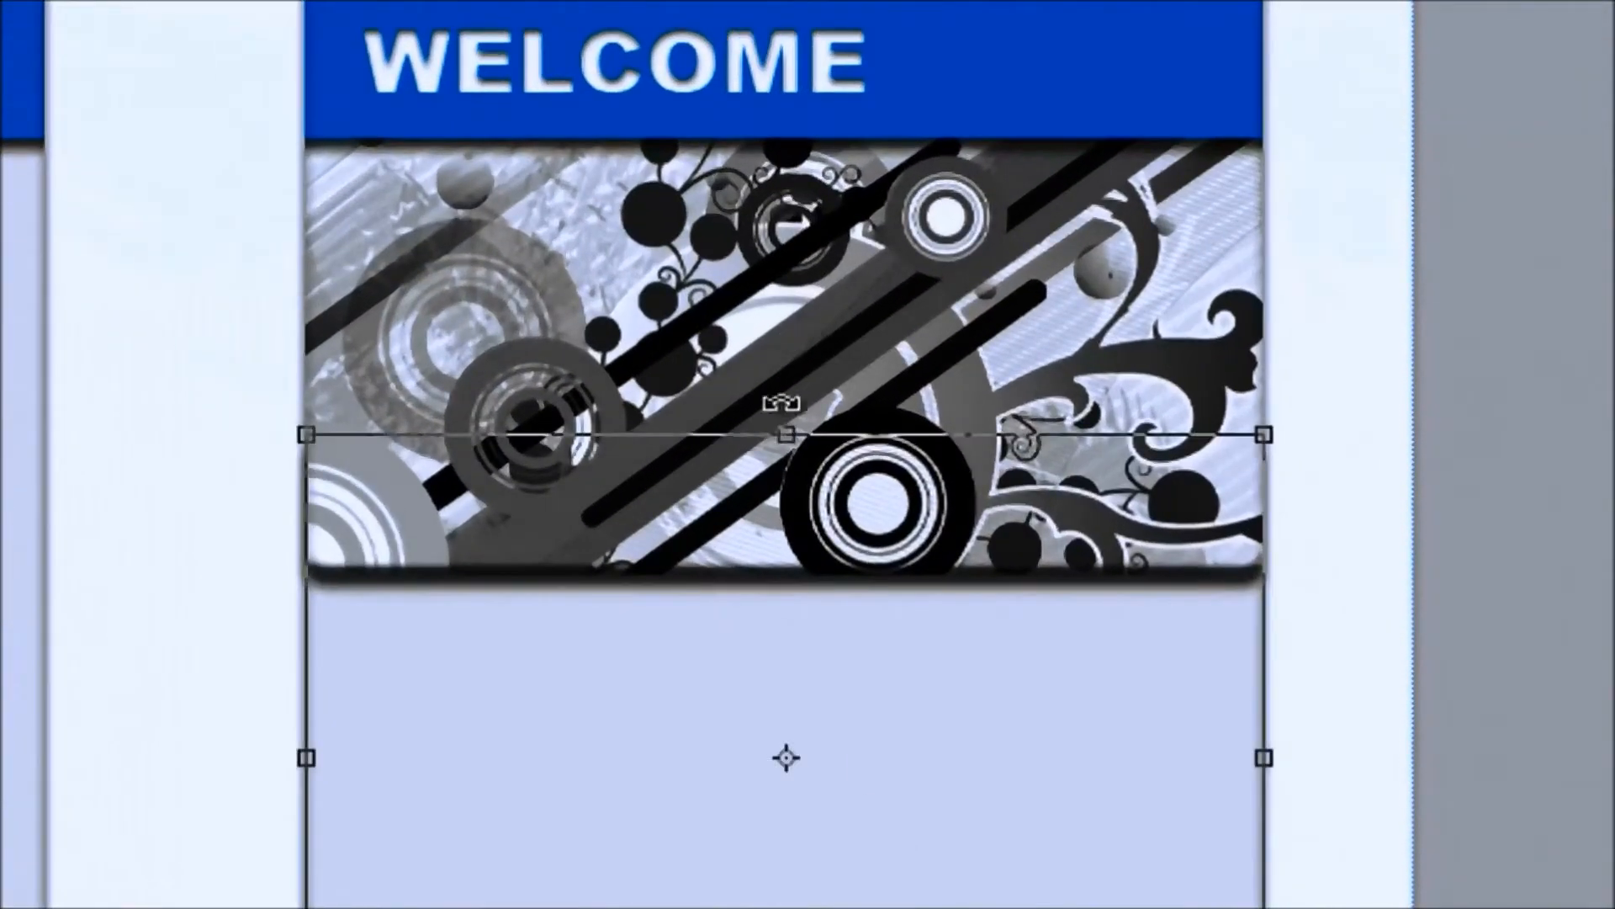
pyautogui.moveTo(785, 434); pyautogui.dragTo(772, 655)
pyautogui.press('Return')
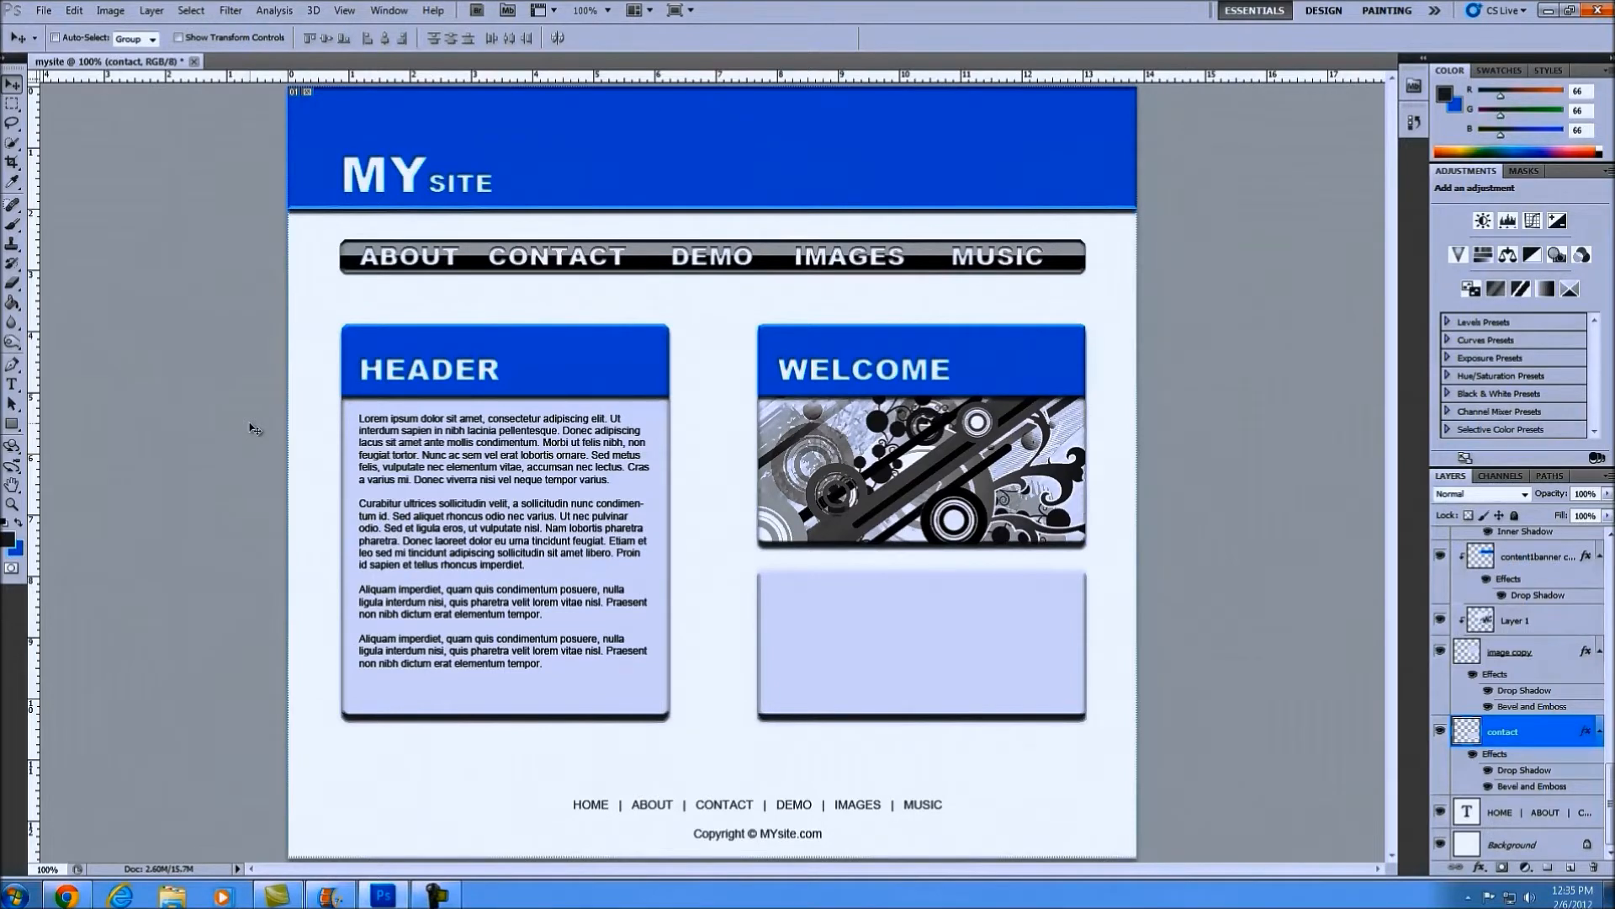
# Step: Open facebook_logo.png, Twitter_square.png and linkedin.png, look through the logos, and return to the mysite document
pyautogui.click(37, 10)
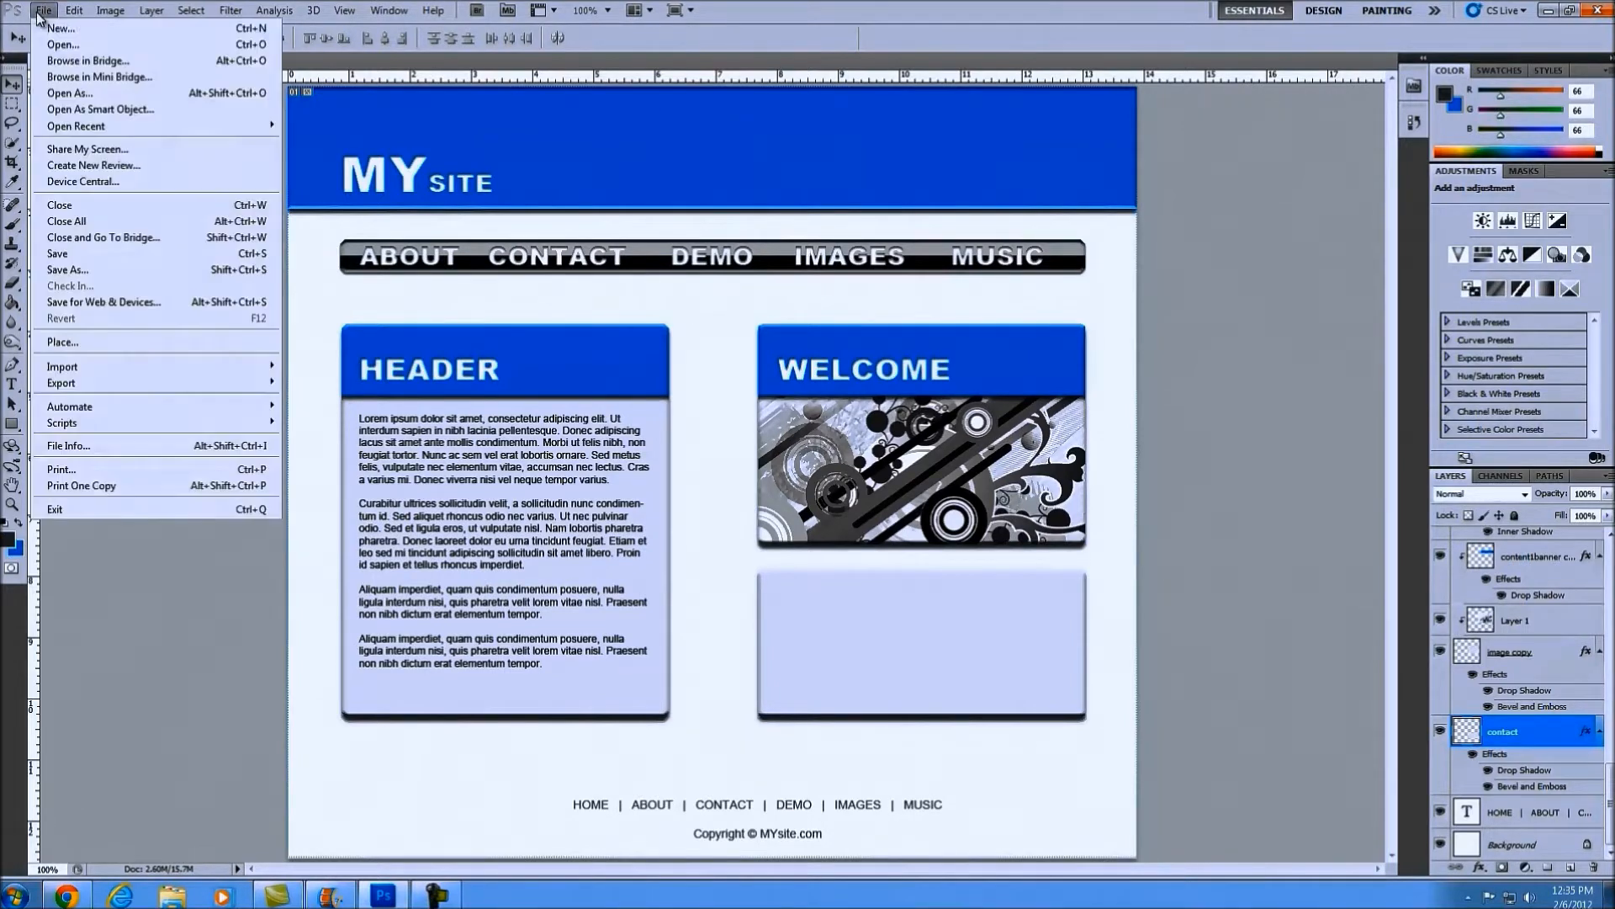
pyautogui.click(67, 44)
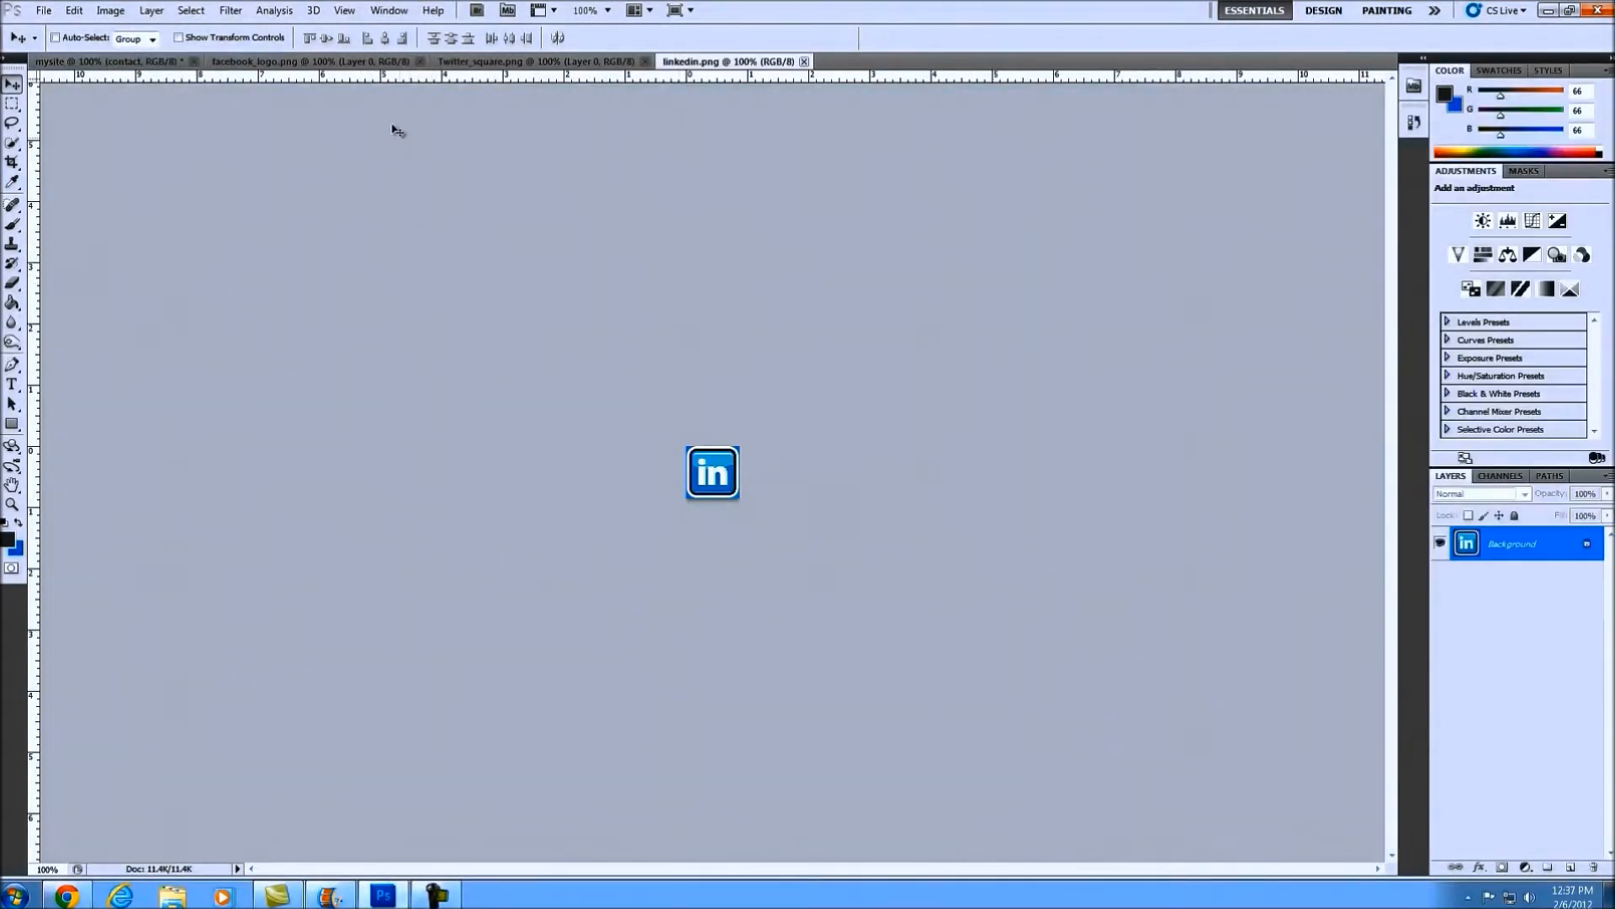
pyautogui.click(362, 61)
pyautogui.click(522, 63)
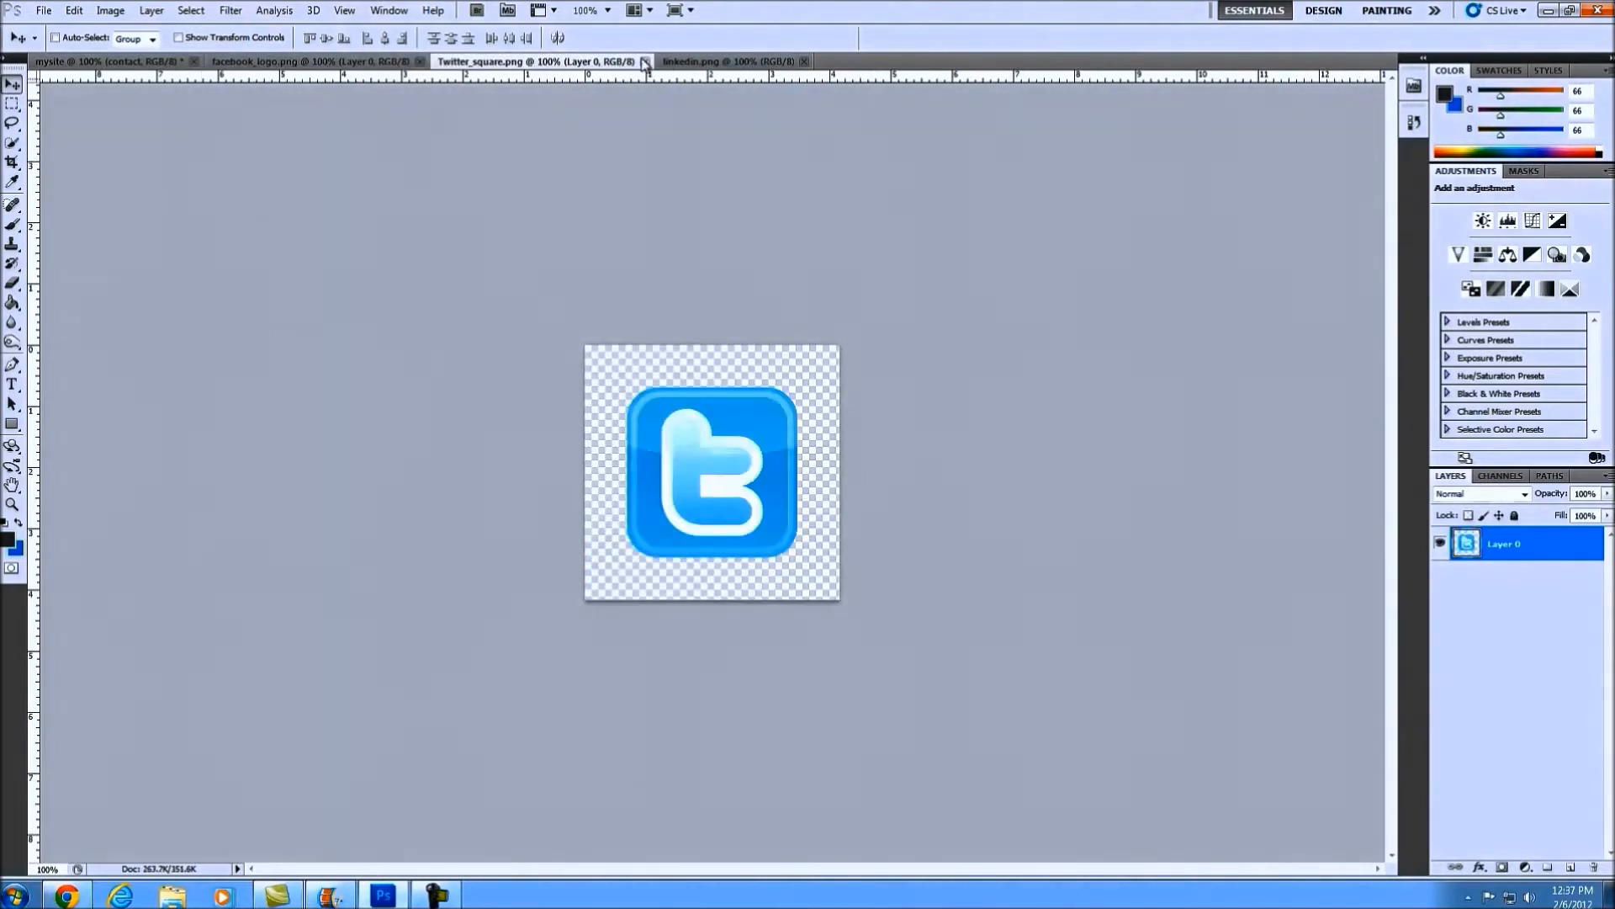
pyautogui.click(712, 62)
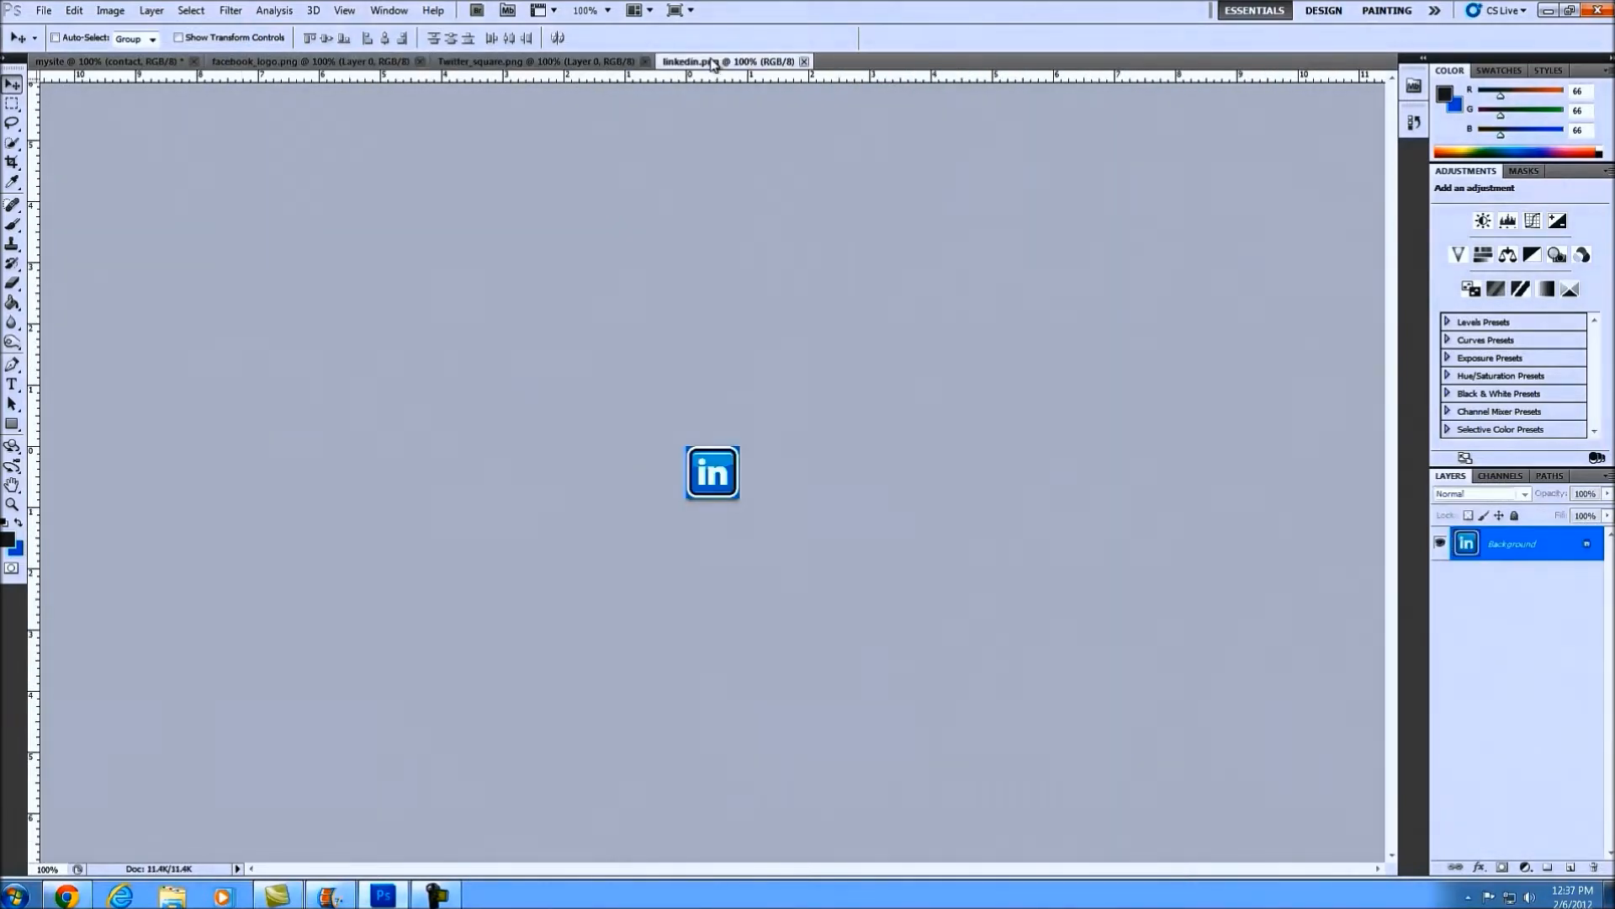
pyautogui.click(290, 62)
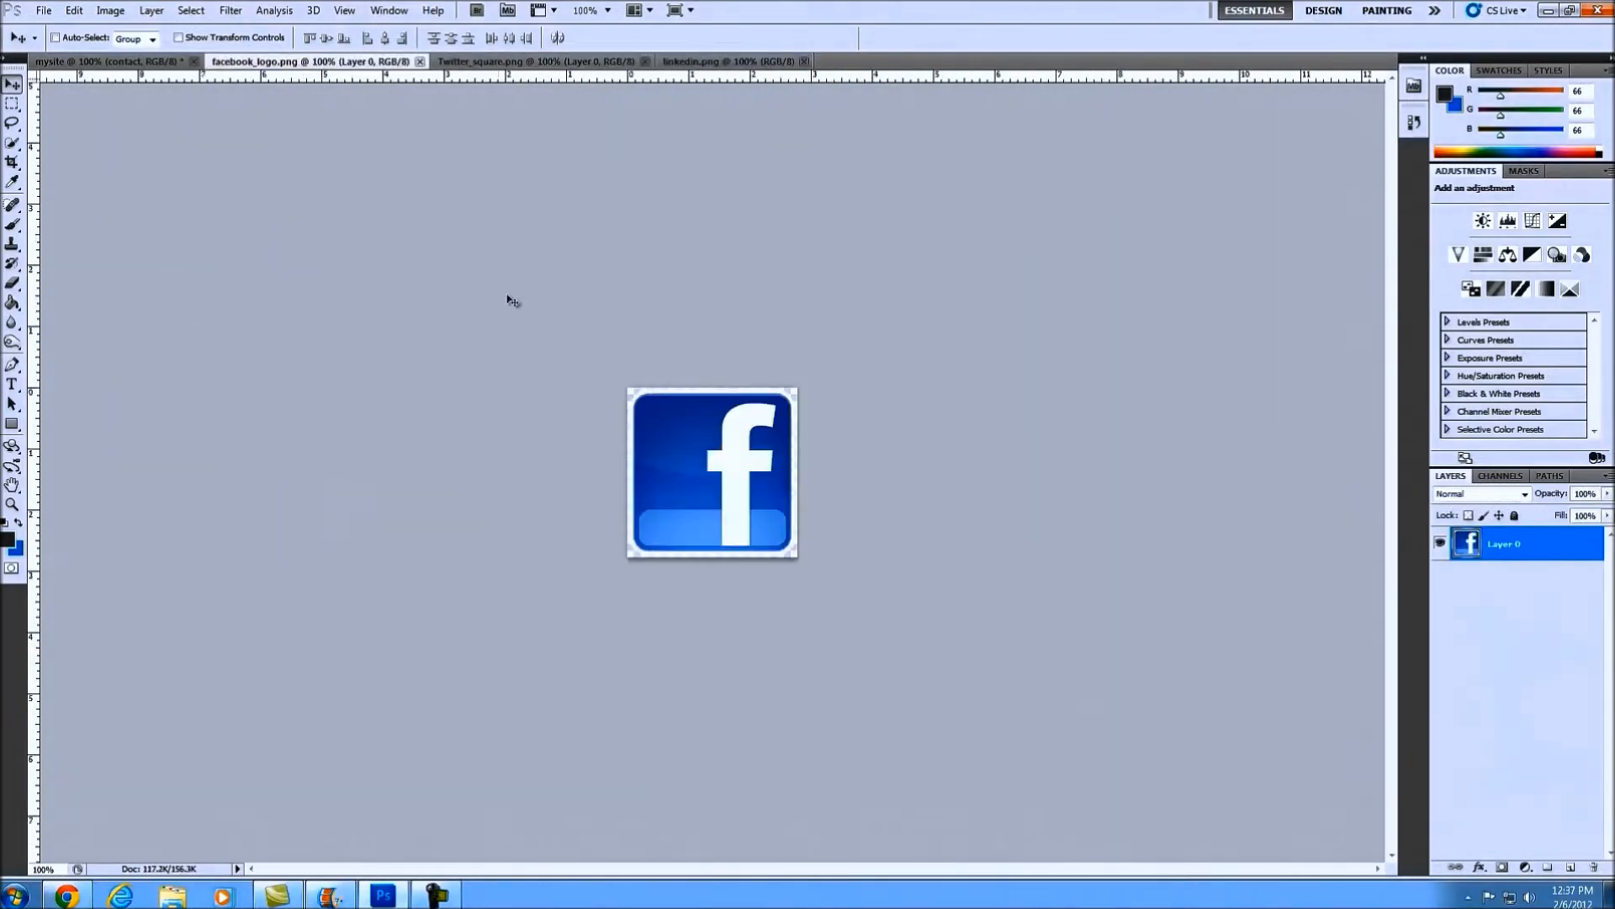
pyautogui.click(130, 62)
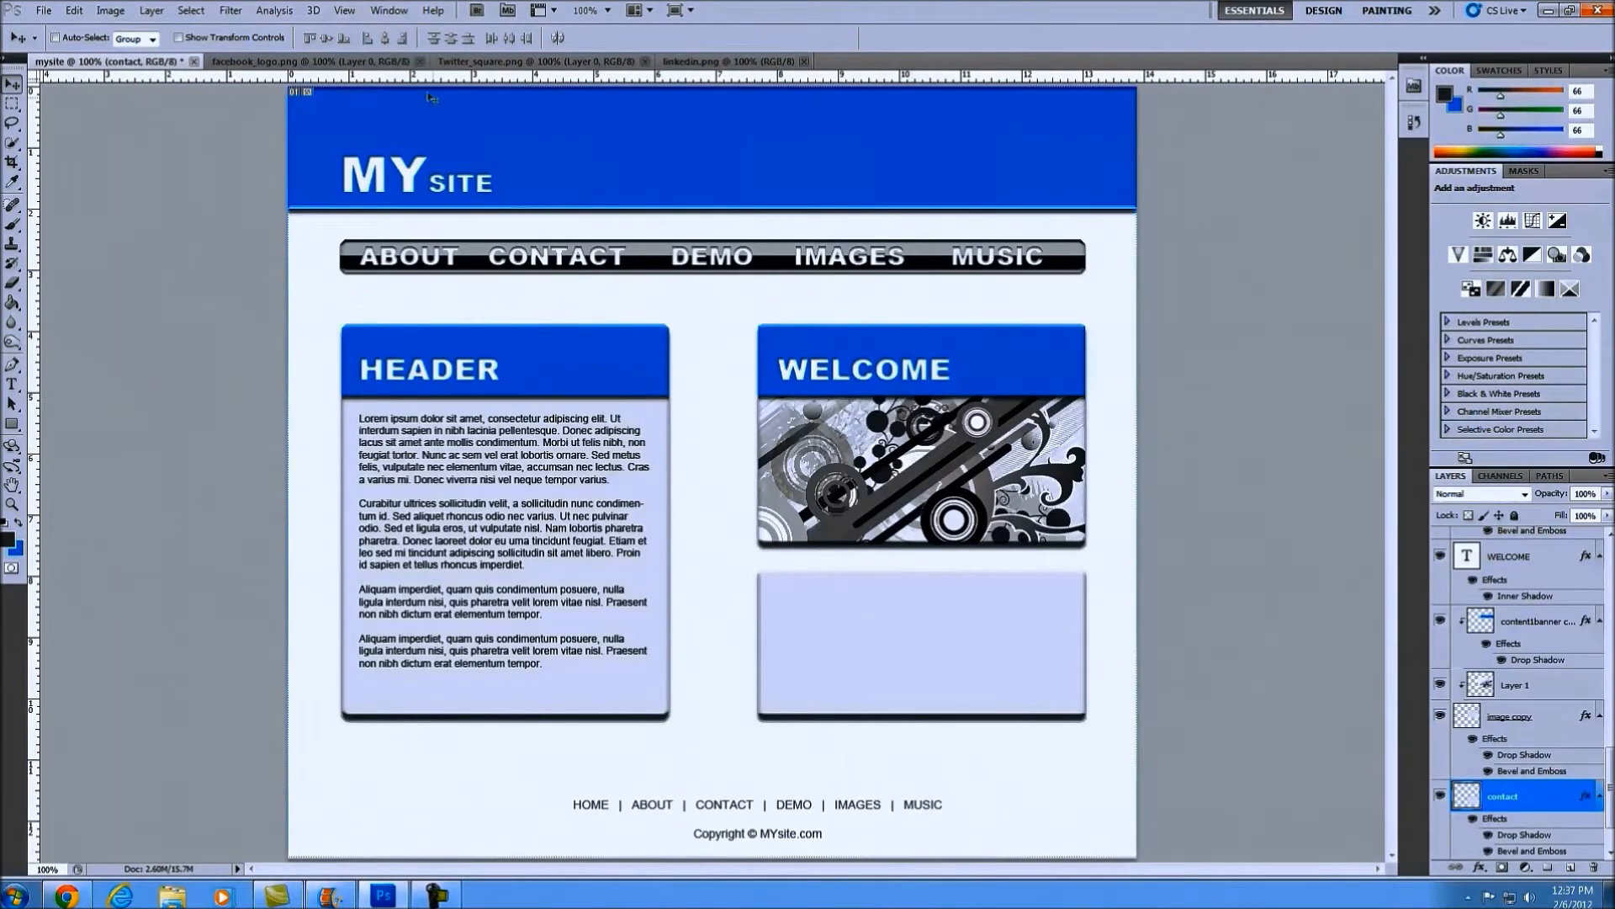
# Step: Cut the whole Facebook logo from facebook_logo.png and paste it into the mysite document
pyautogui.click(348, 63)
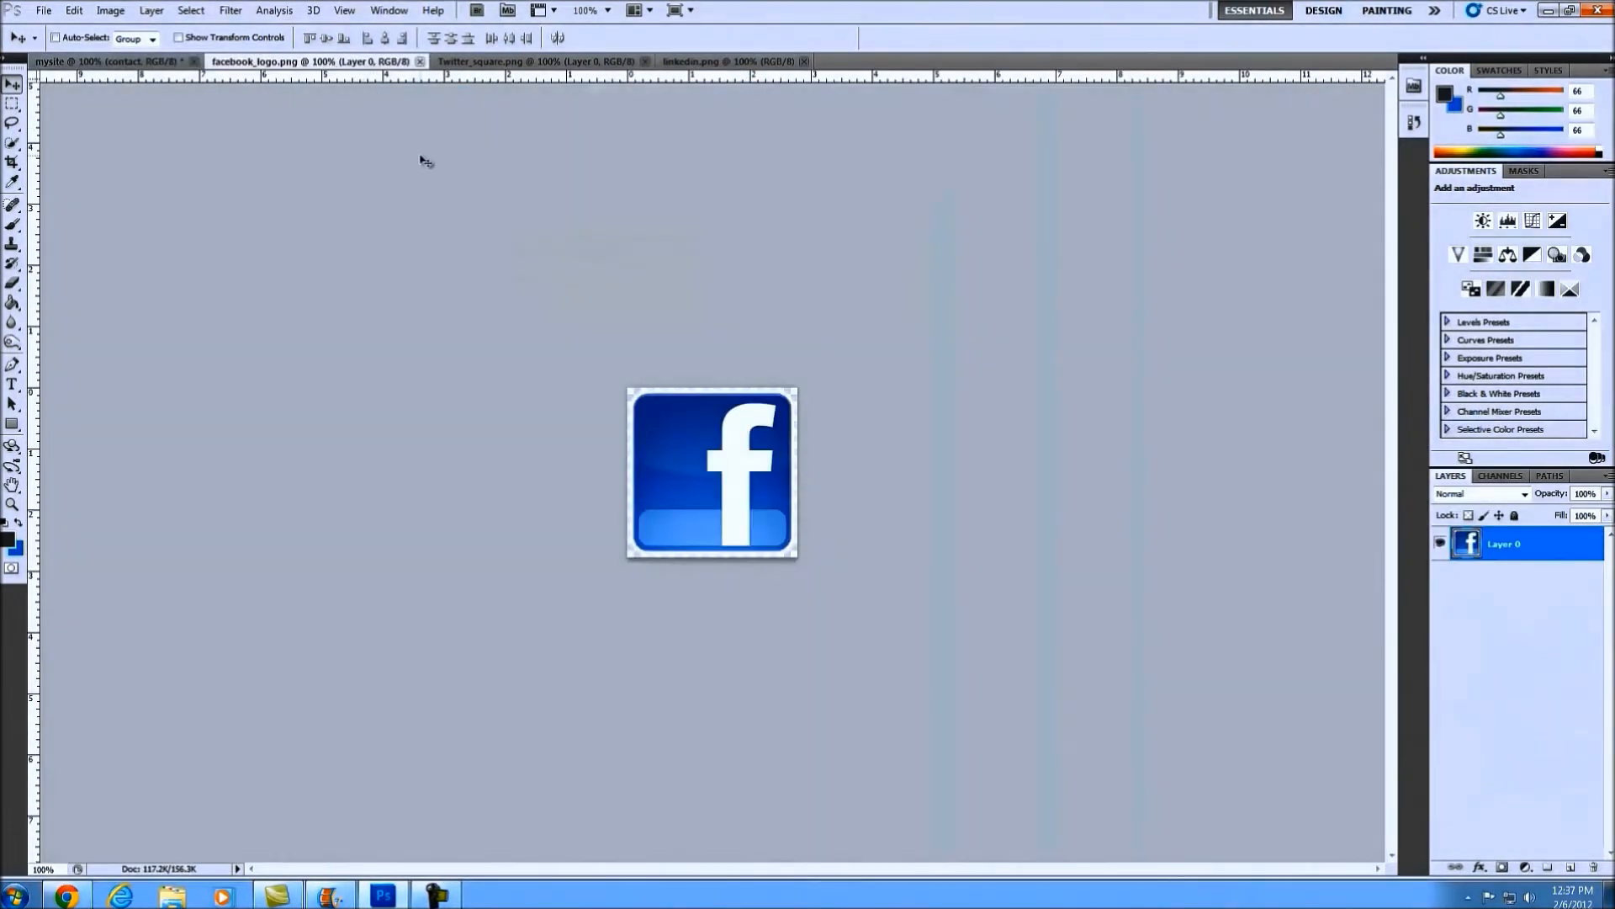
pyautogui.hotkey('ctrl', 'a')
pyautogui.hotkey('ctrl', 'x')
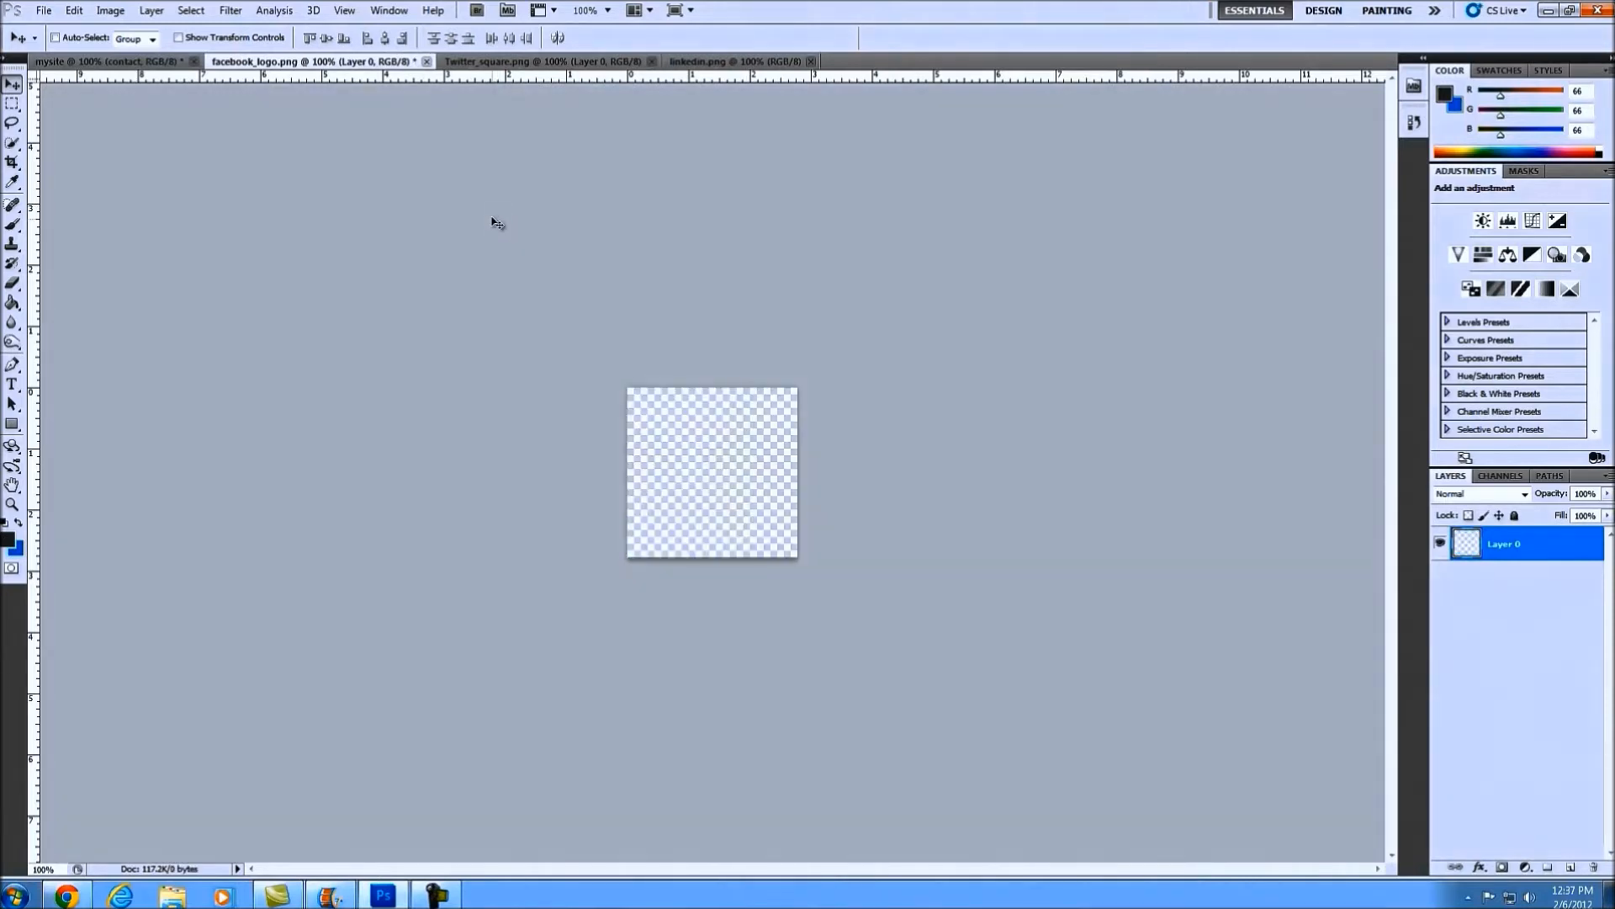
pyautogui.click(129, 67)
pyautogui.hotkey('ctrl', 'v')
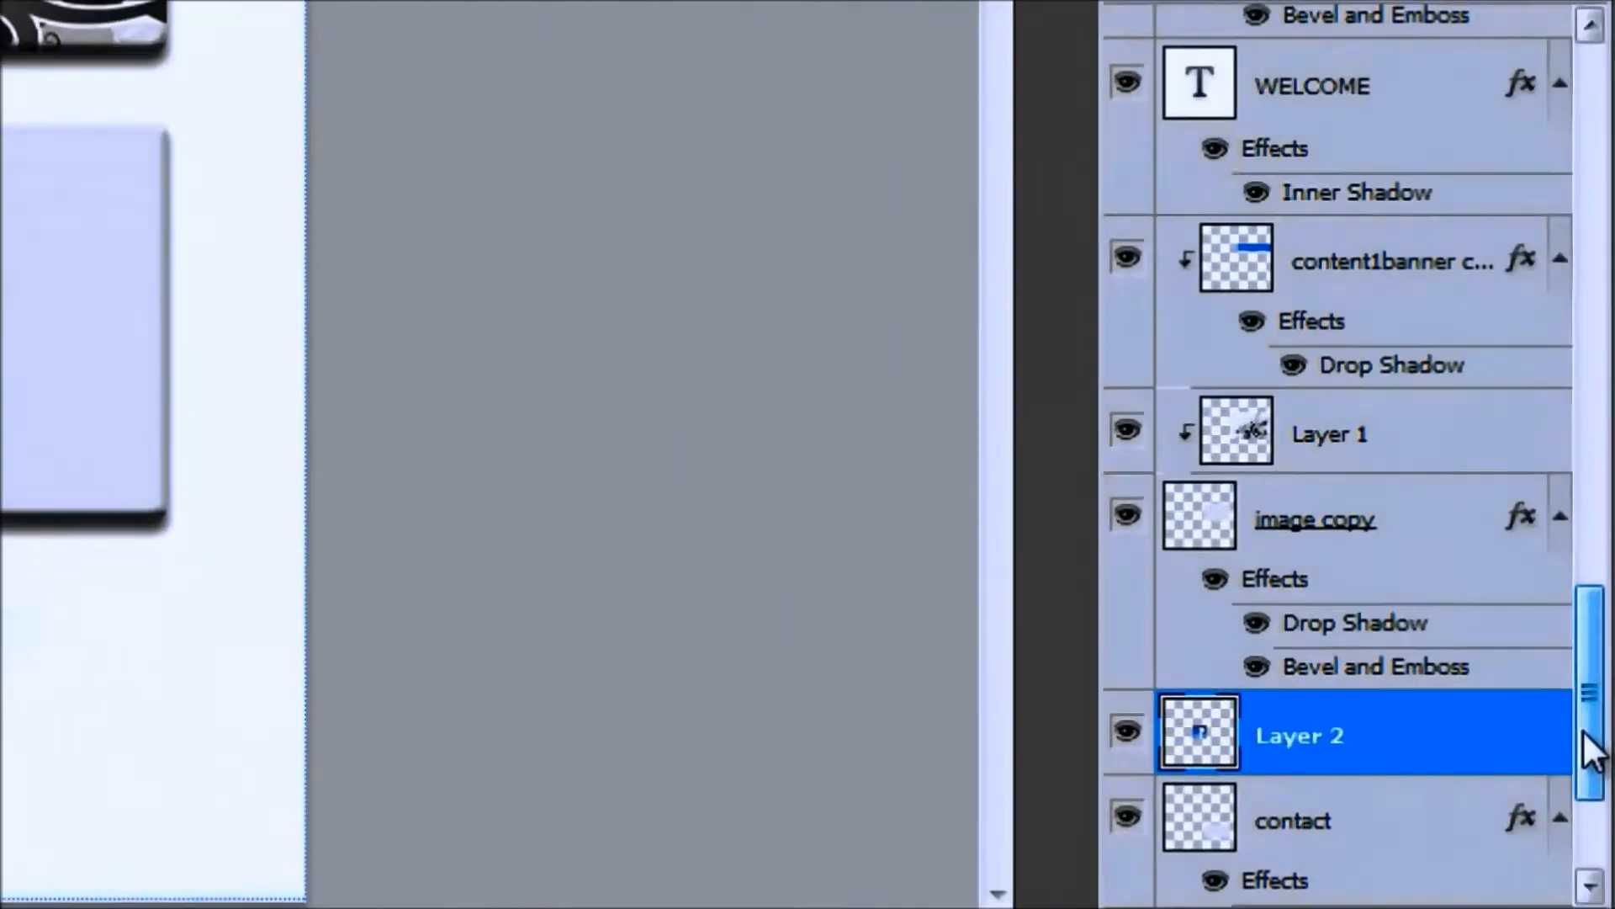
# Step: Position the Facebook logo at the left side of the contact panel and scale it proportionally to 15.75%
pyautogui.moveTo(1609, 797); pyautogui.dragTo(1609, 833)
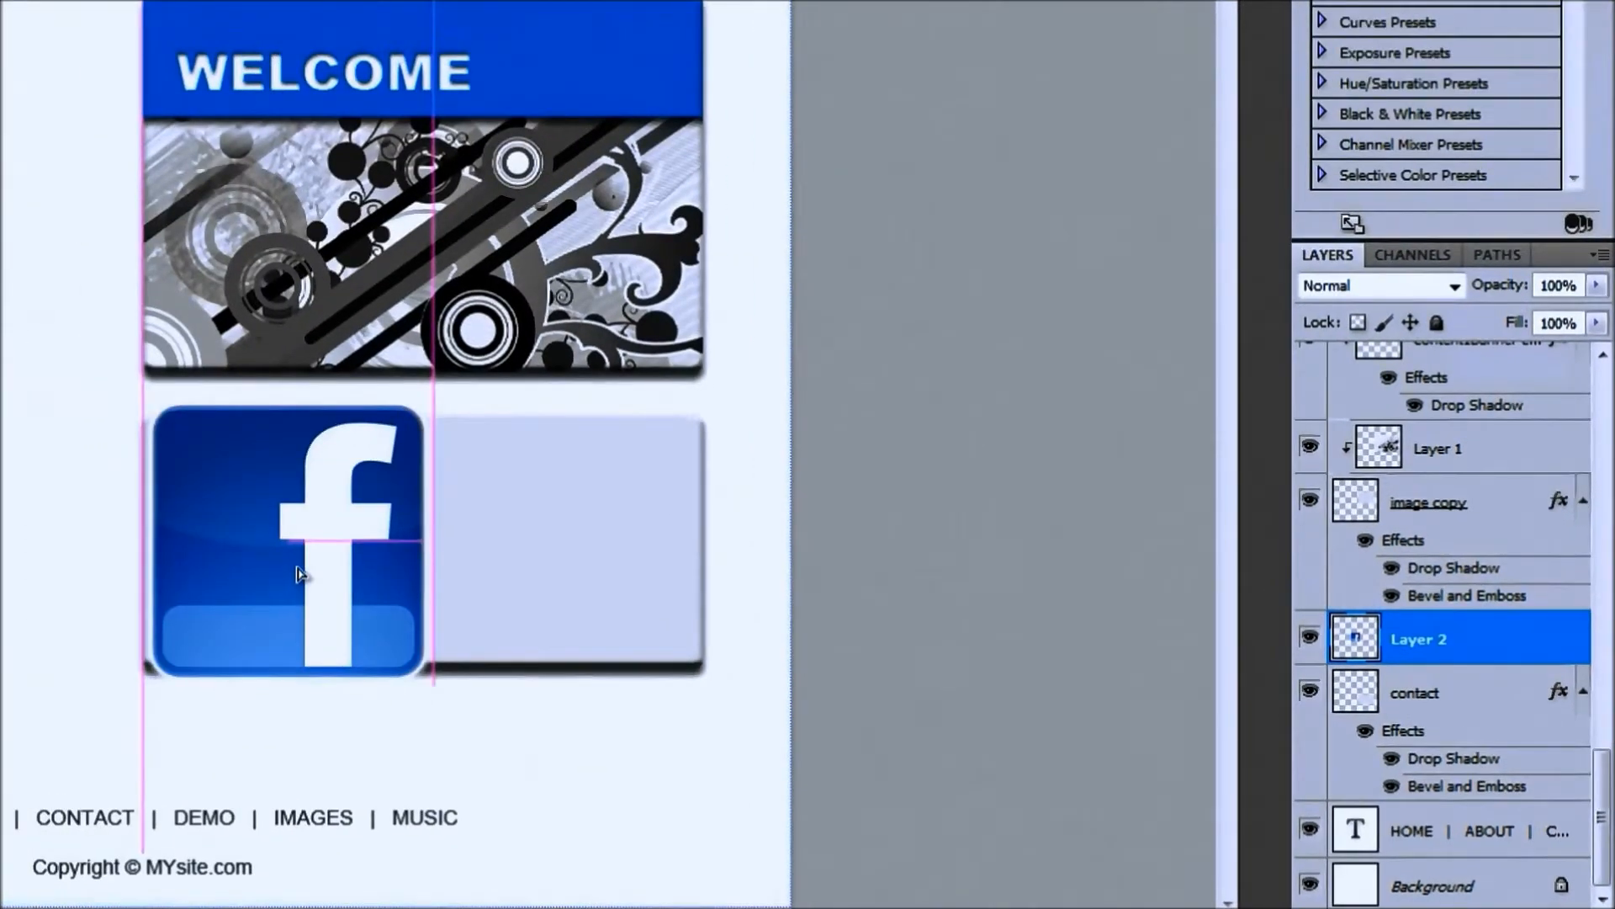
pyautogui.hotkey('ctrl', ';')
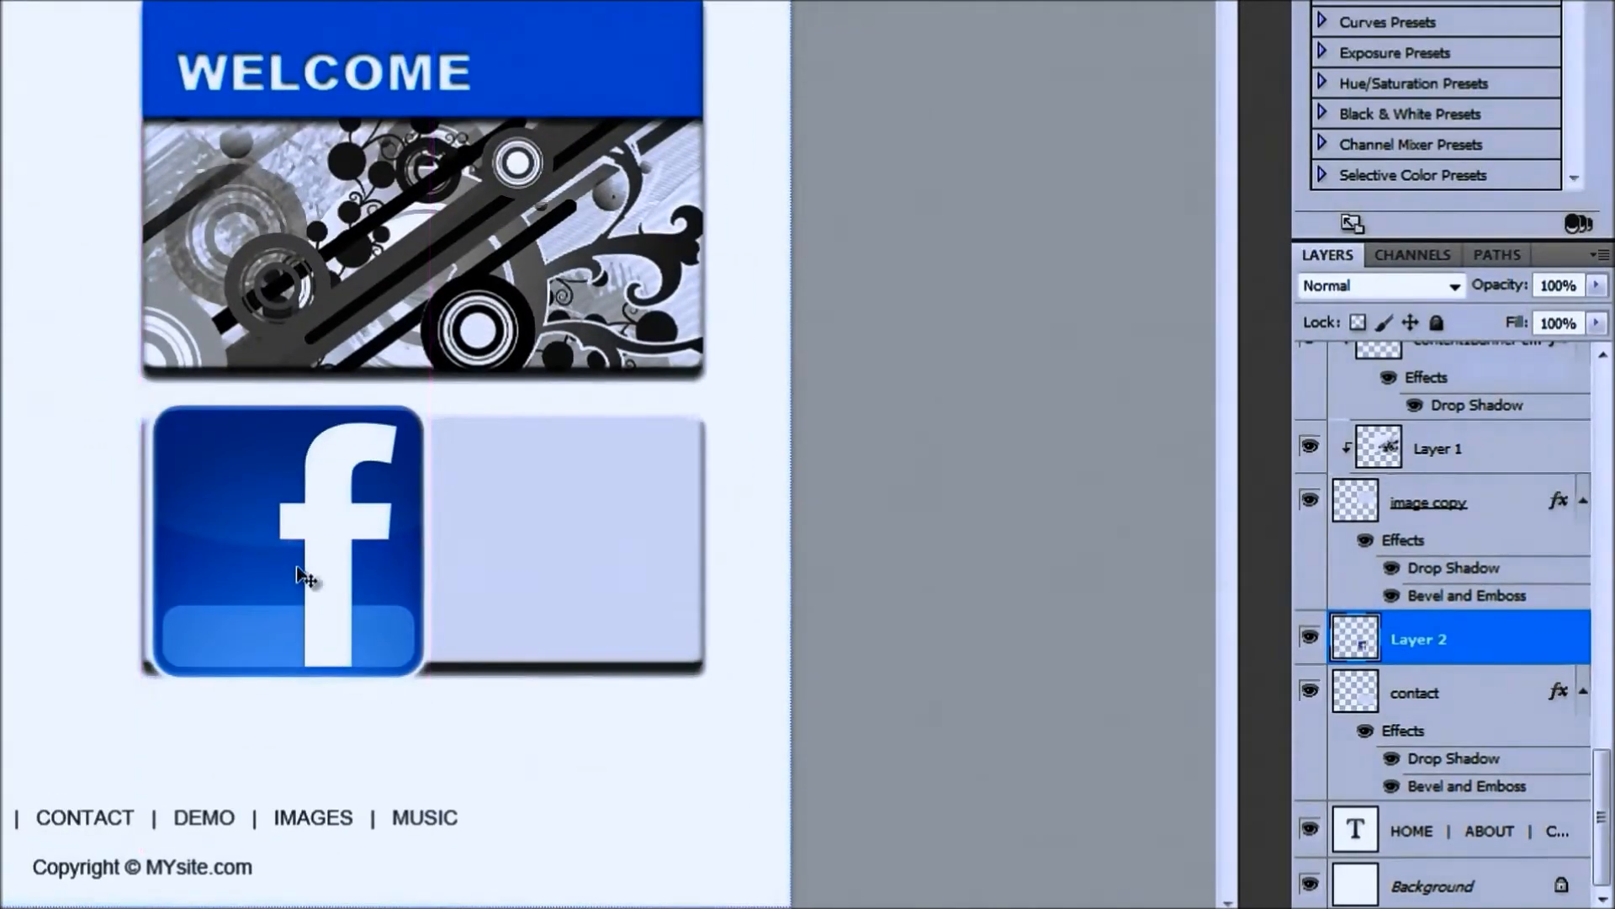
pyautogui.moveTo(288, 570); pyautogui.dragTo(285, 564)
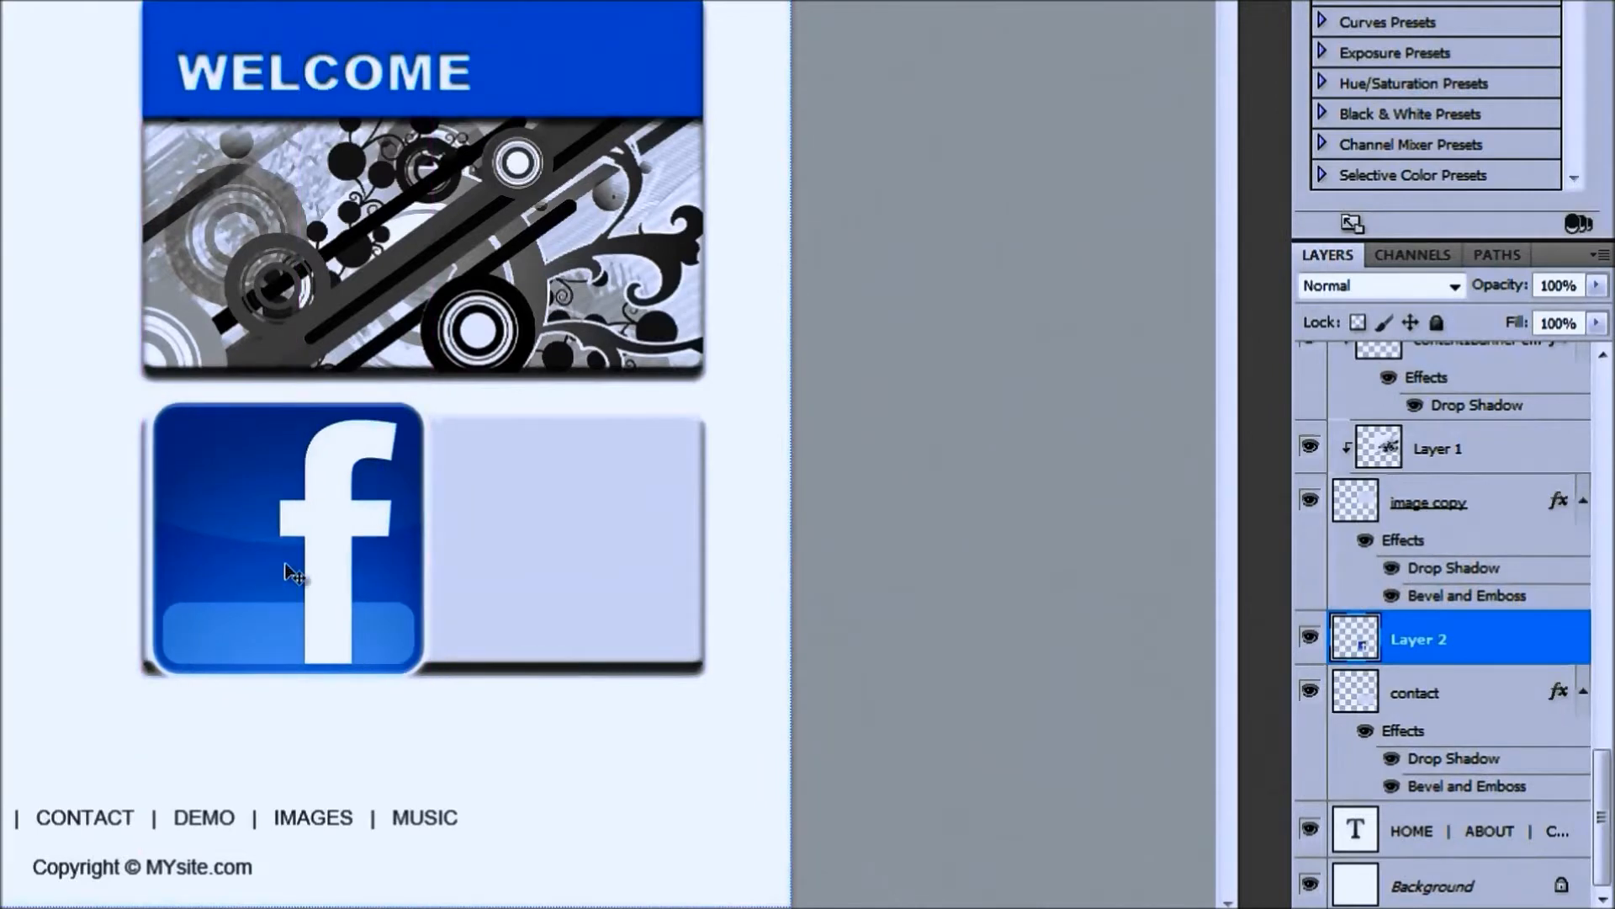
pyautogui.hotkey('ctrl', 't')
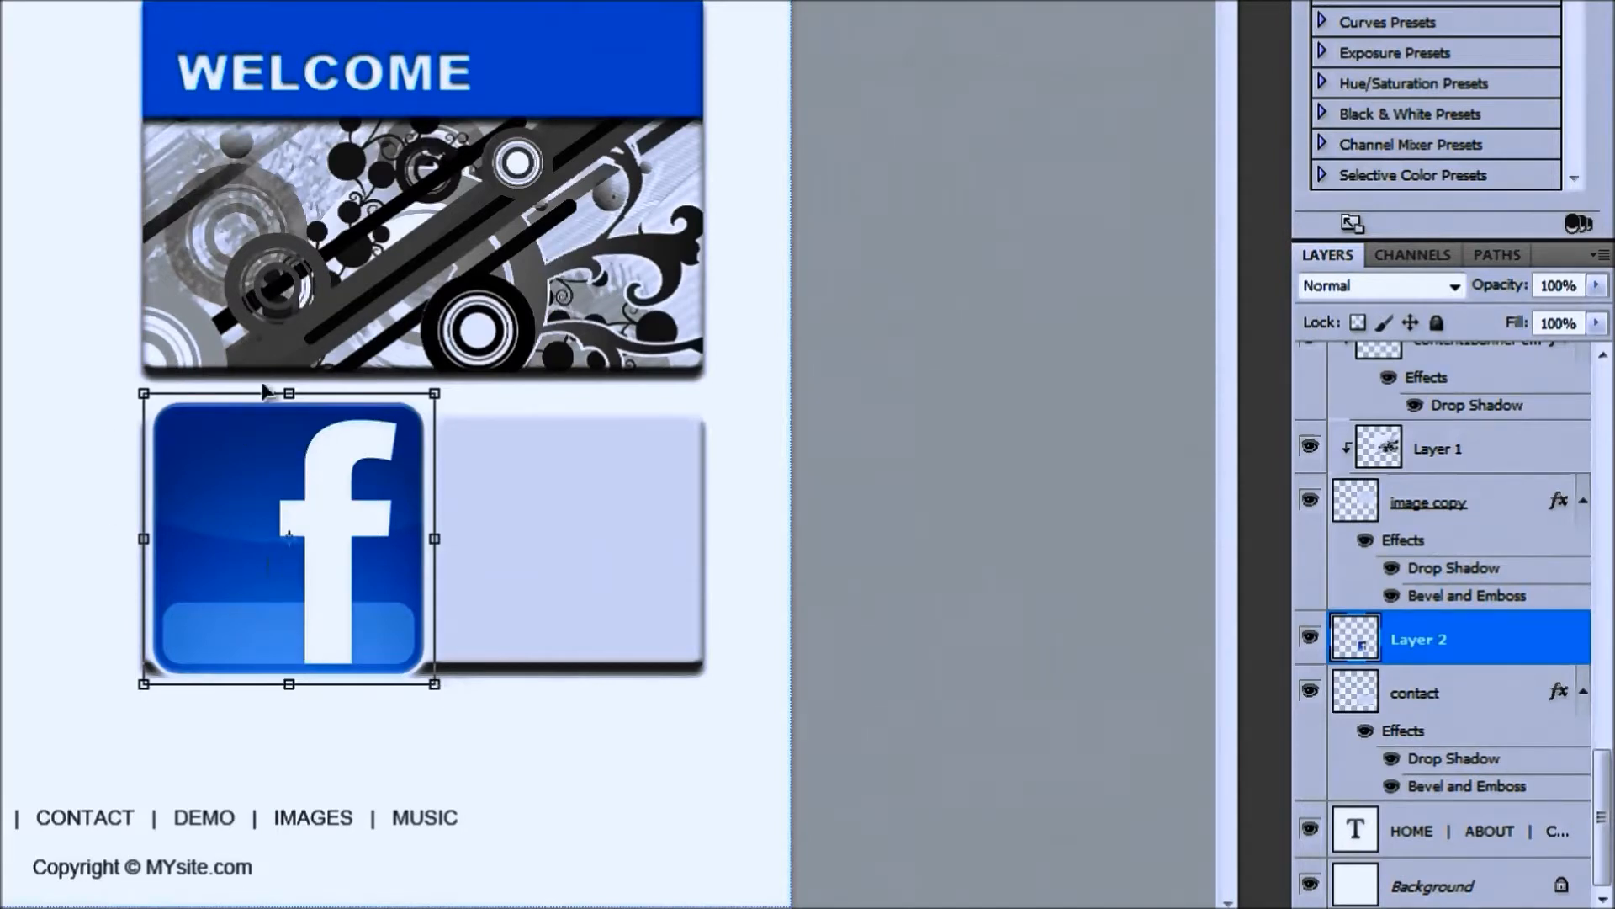
pyautogui.moveTo(436, 685); pyautogui.dragTo(202, 434)
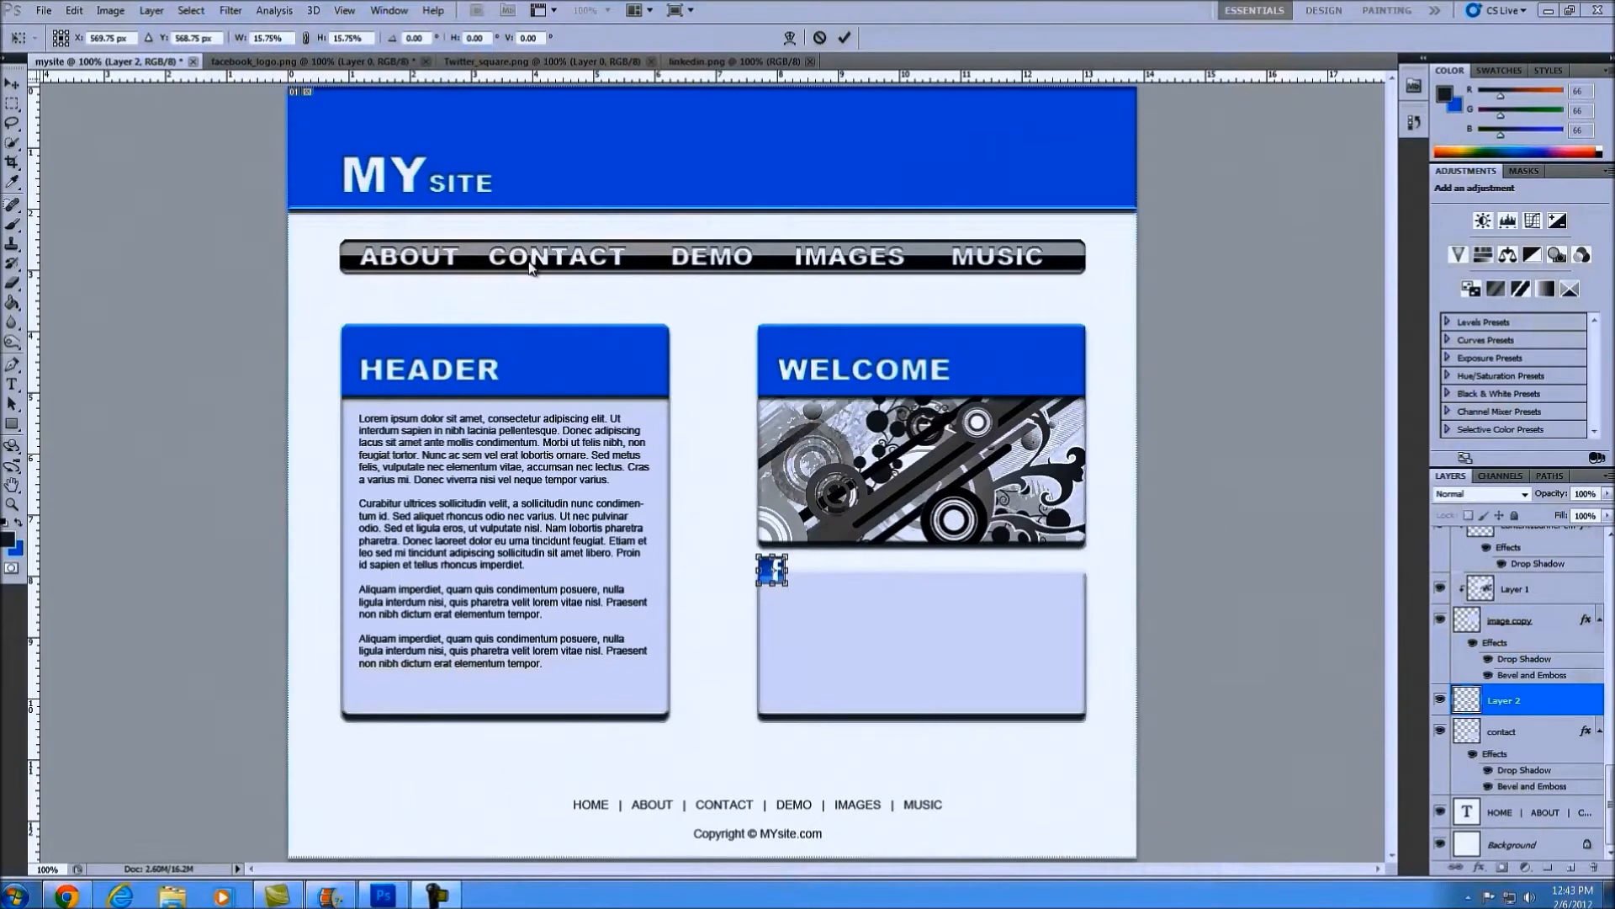
# Step: Cut the whole Twitter logo from Twitter_square.png and paste it into the mysite document
pyautogui.click(533, 63)
pyautogui.hotkey('ctrl', 'a')
pyautogui.press('Delete')
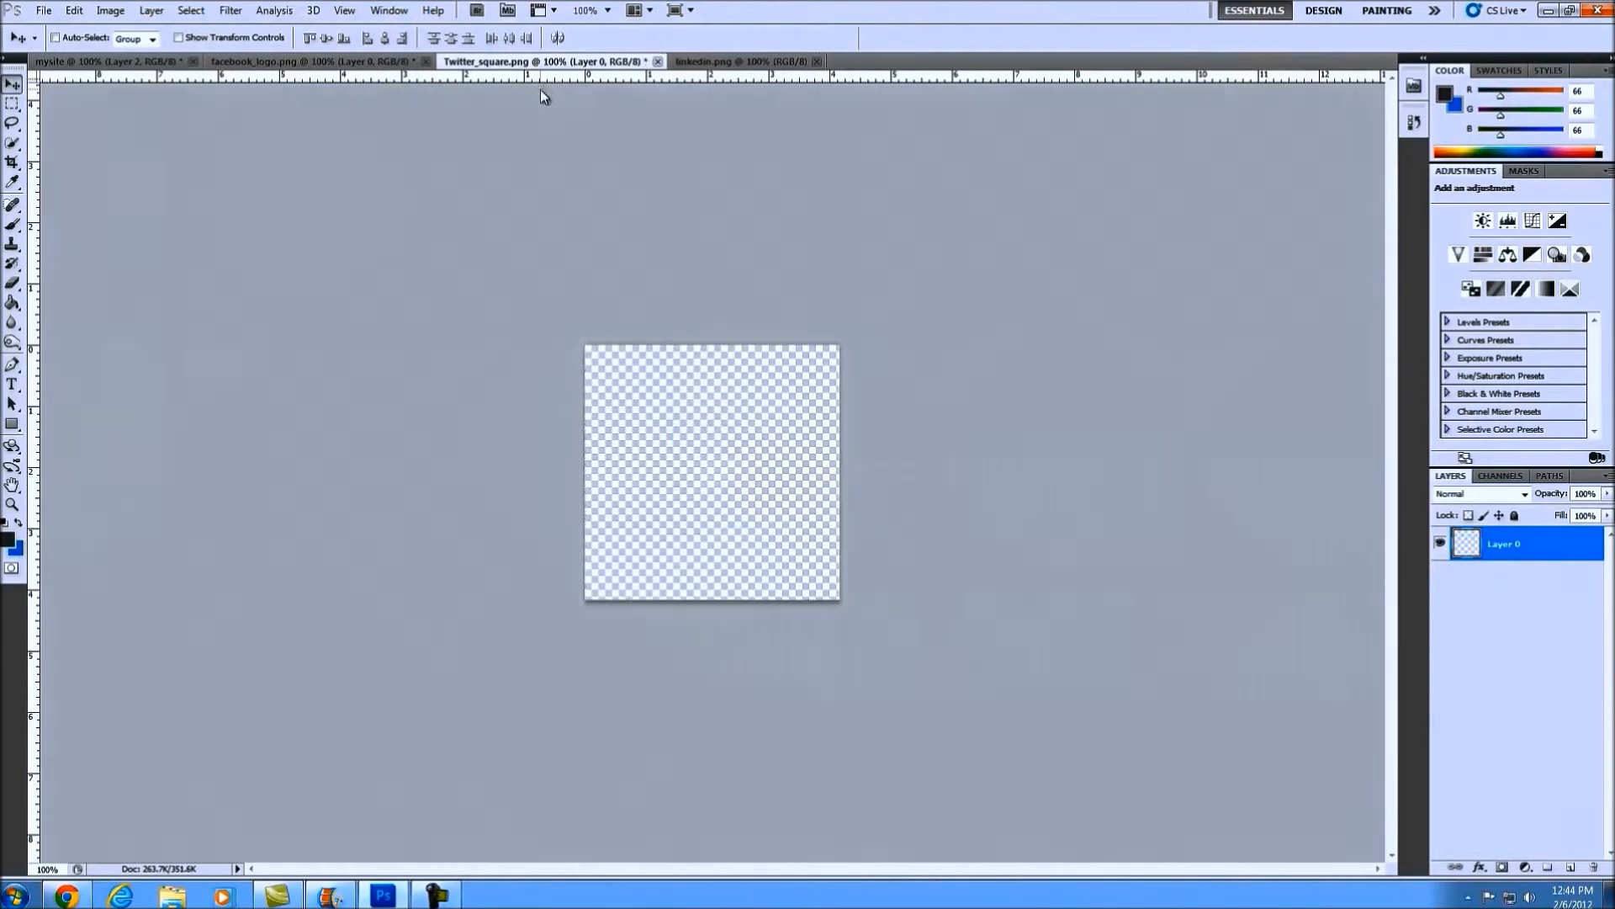
pyautogui.click(95, 62)
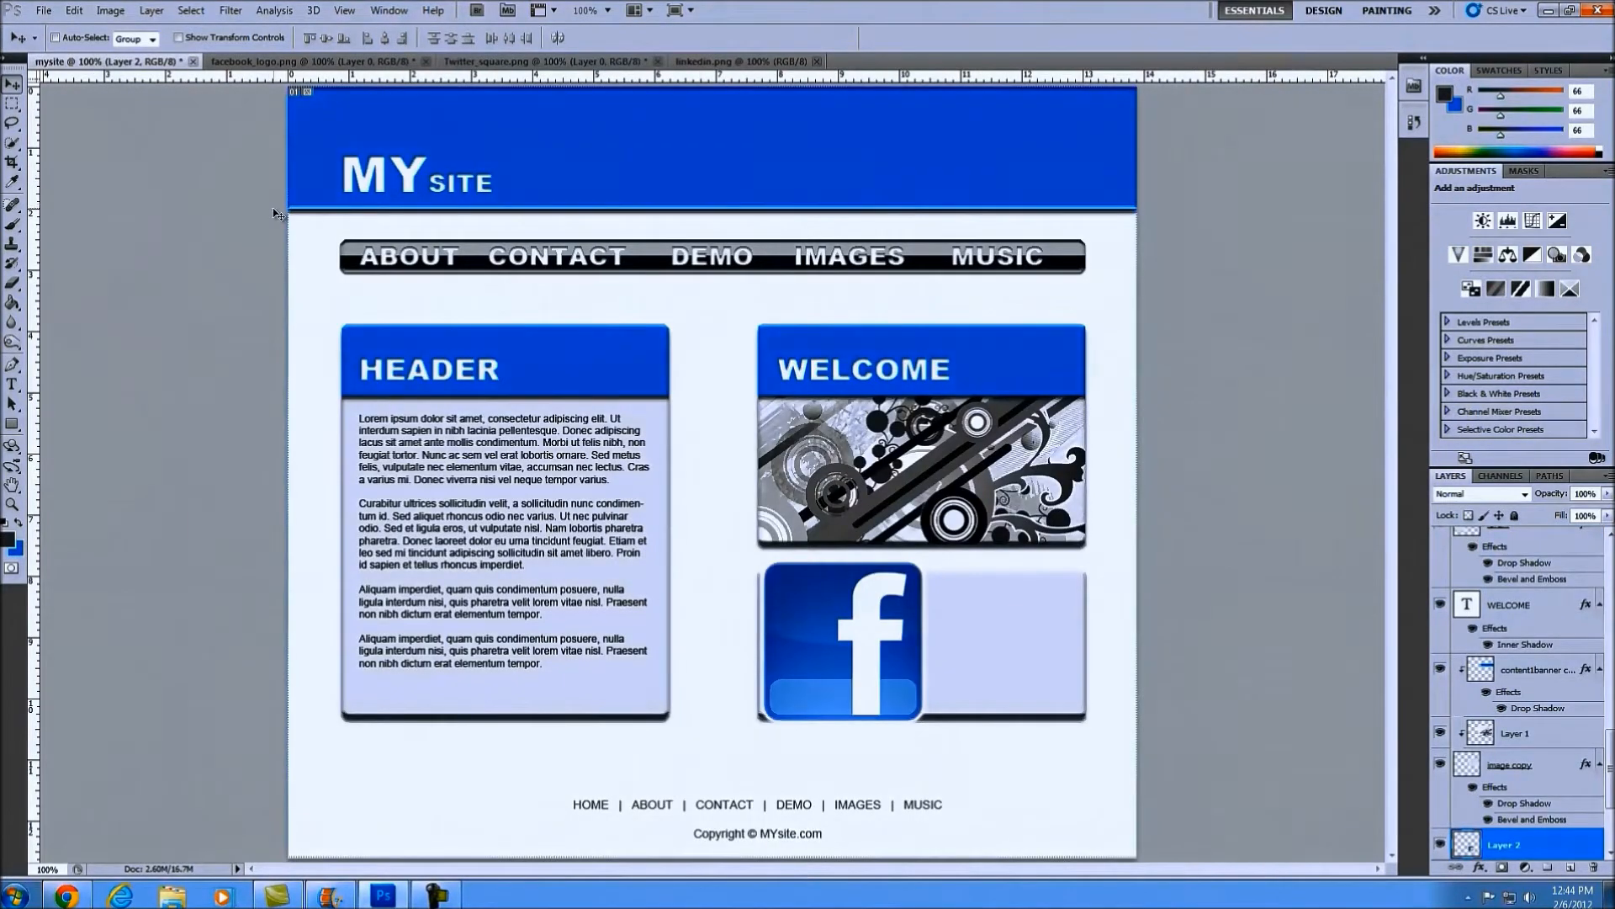
pyautogui.hotkey('ctrl', 'v')
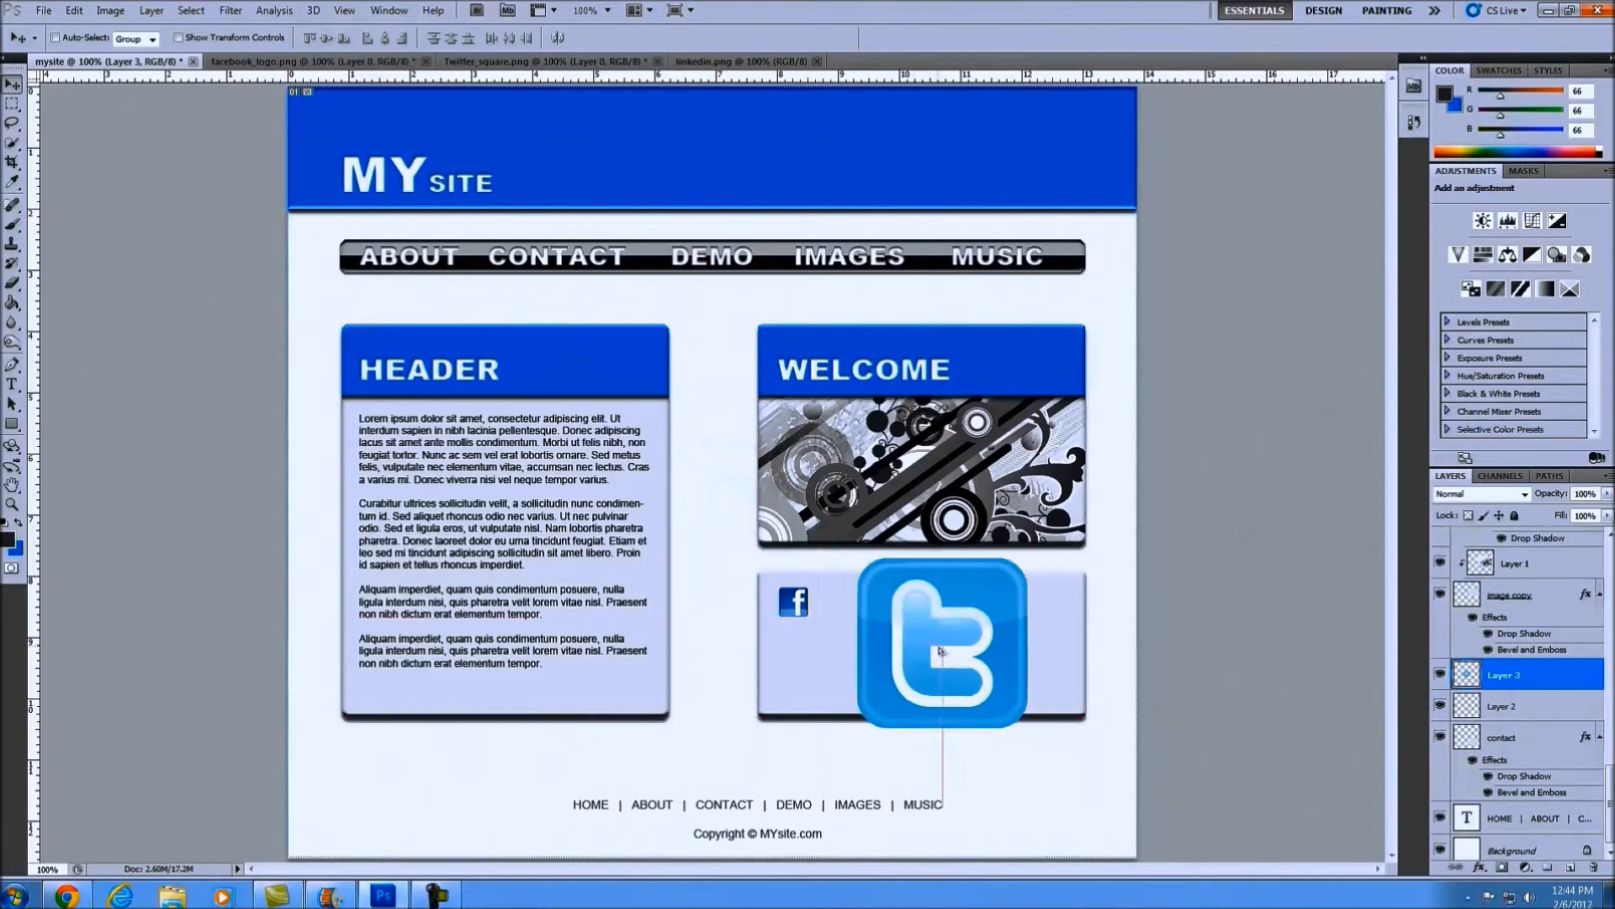
# Step: Place the Twitter logo in the contact panel and shrink it to the Facebook icon's size, directly below that icon
pyautogui.moveTo(928, 647)
pyautogui.mouseDown()
pyautogui.moveTo(917, 658)
pyautogui.moveTo(926, 642)
pyautogui.mouseUp()
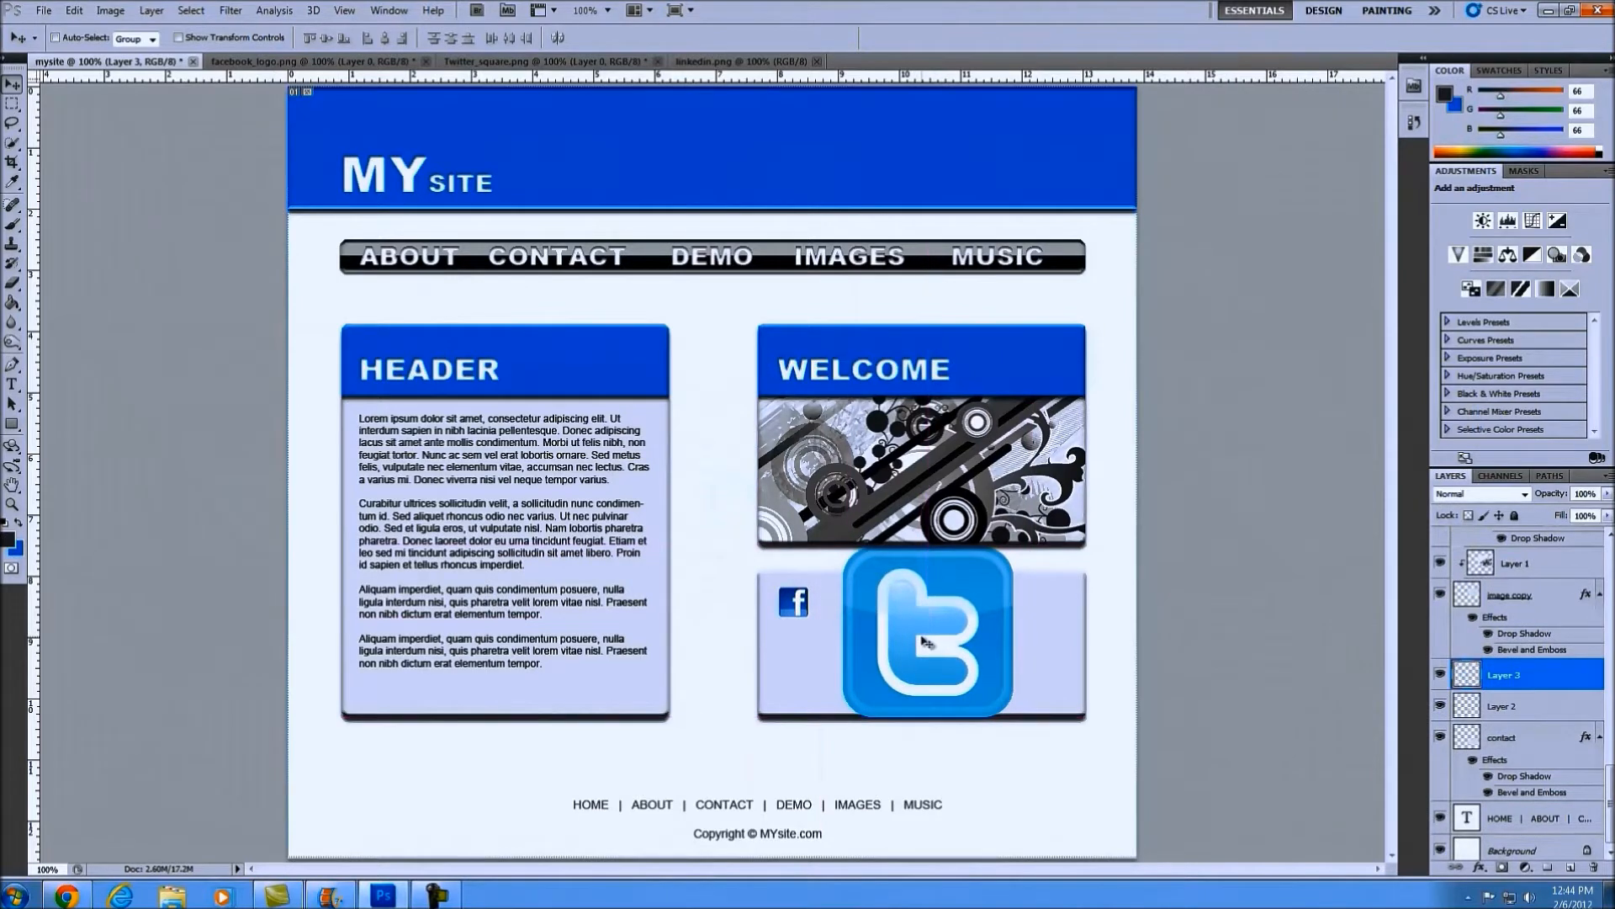
pyautogui.hotkey('ctrl', 't')
pyautogui.moveTo(1014, 546); pyautogui.dragTo(812, 660)
pyautogui.press('Return')
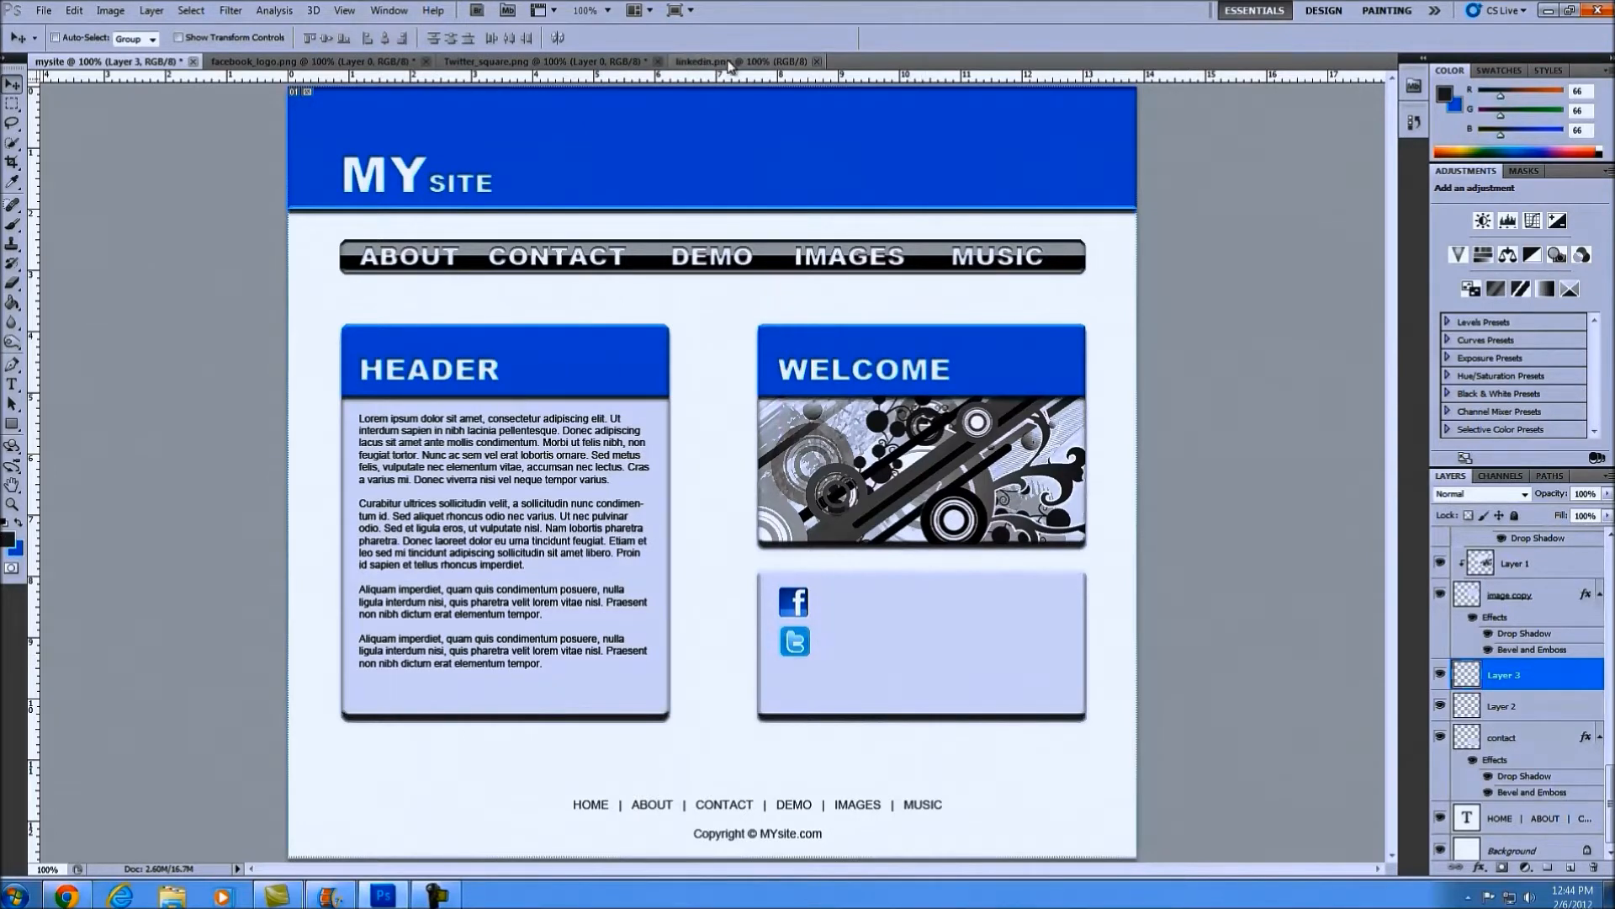
# Step: Cut the LinkedIn logo from linkedin.png and paste it into the mysite document
pyautogui.click(731, 63)
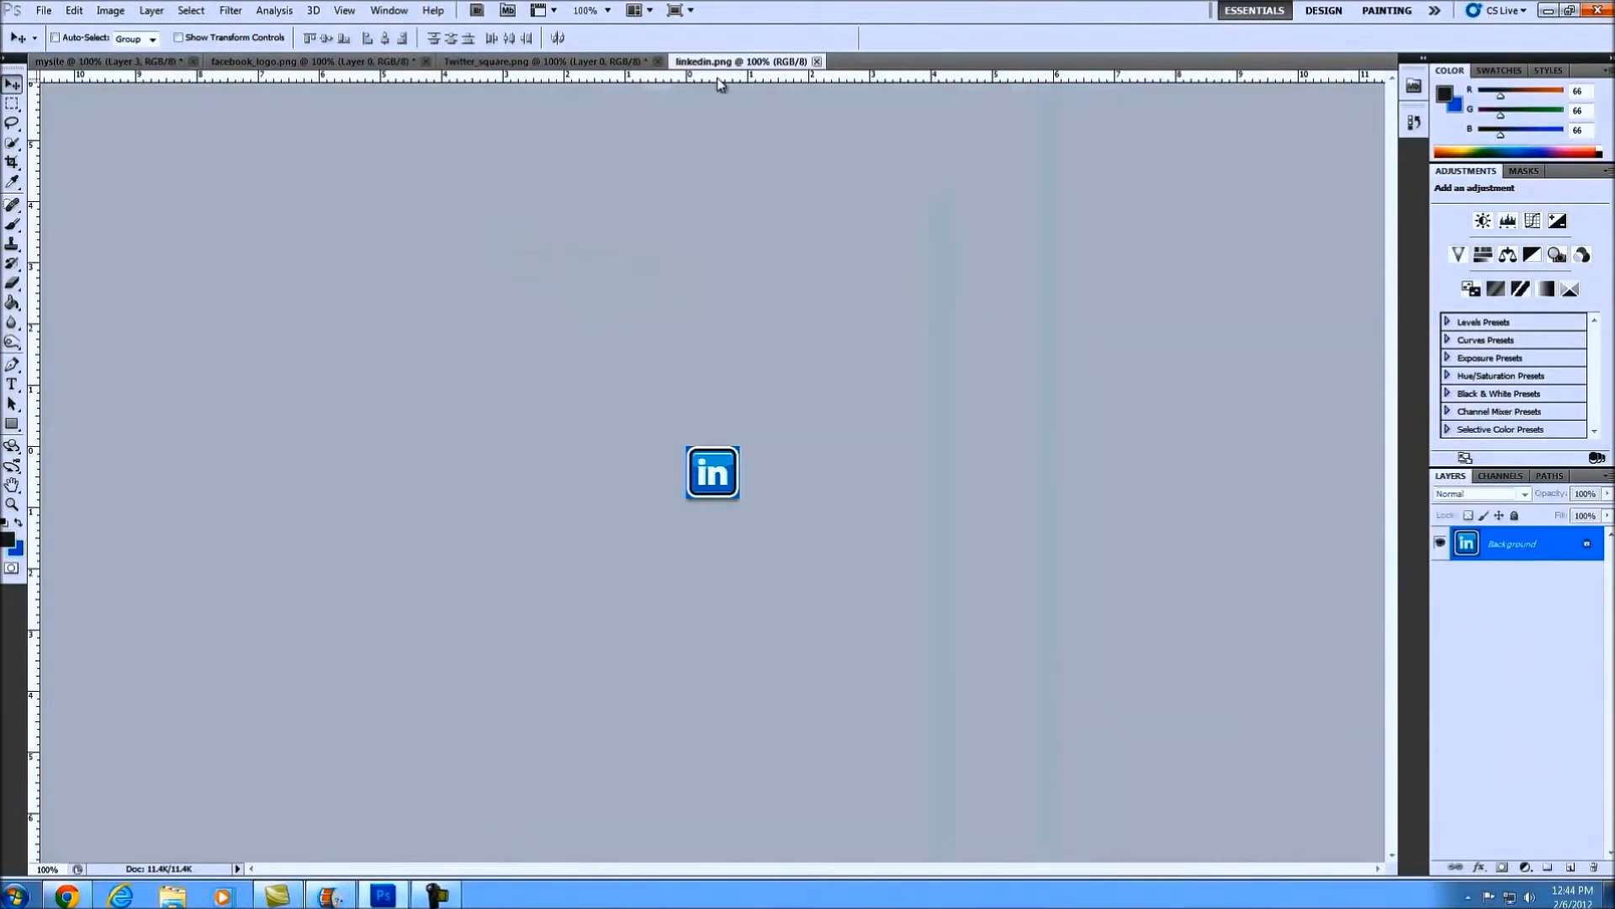
pyautogui.hotkey('ctrl', 'BackSpace')
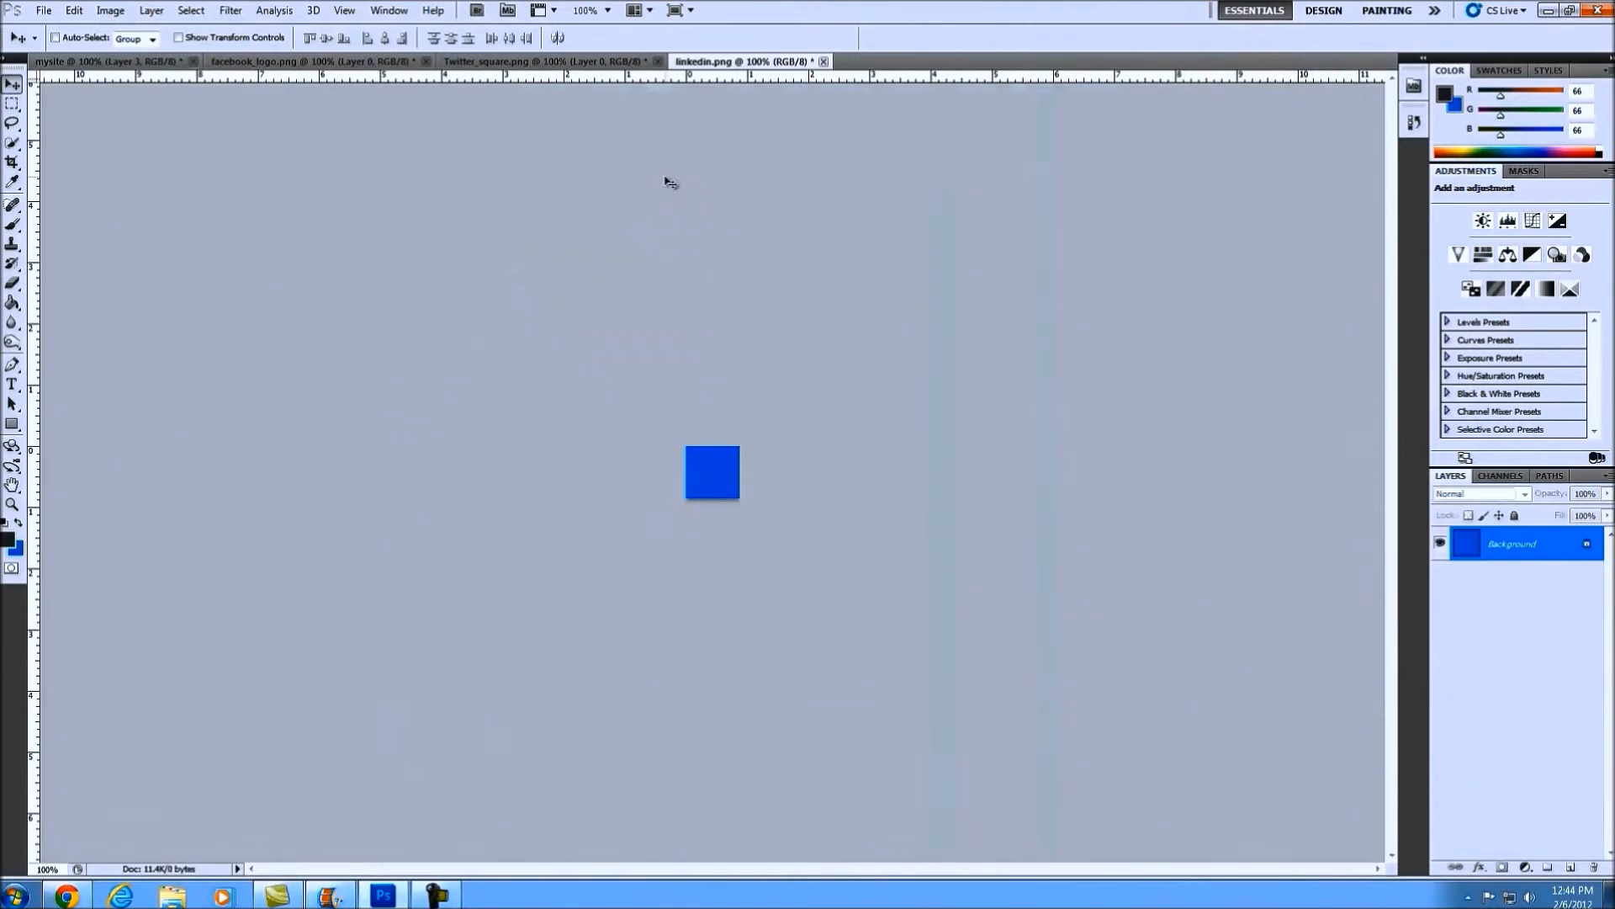
pyautogui.click(107, 64)
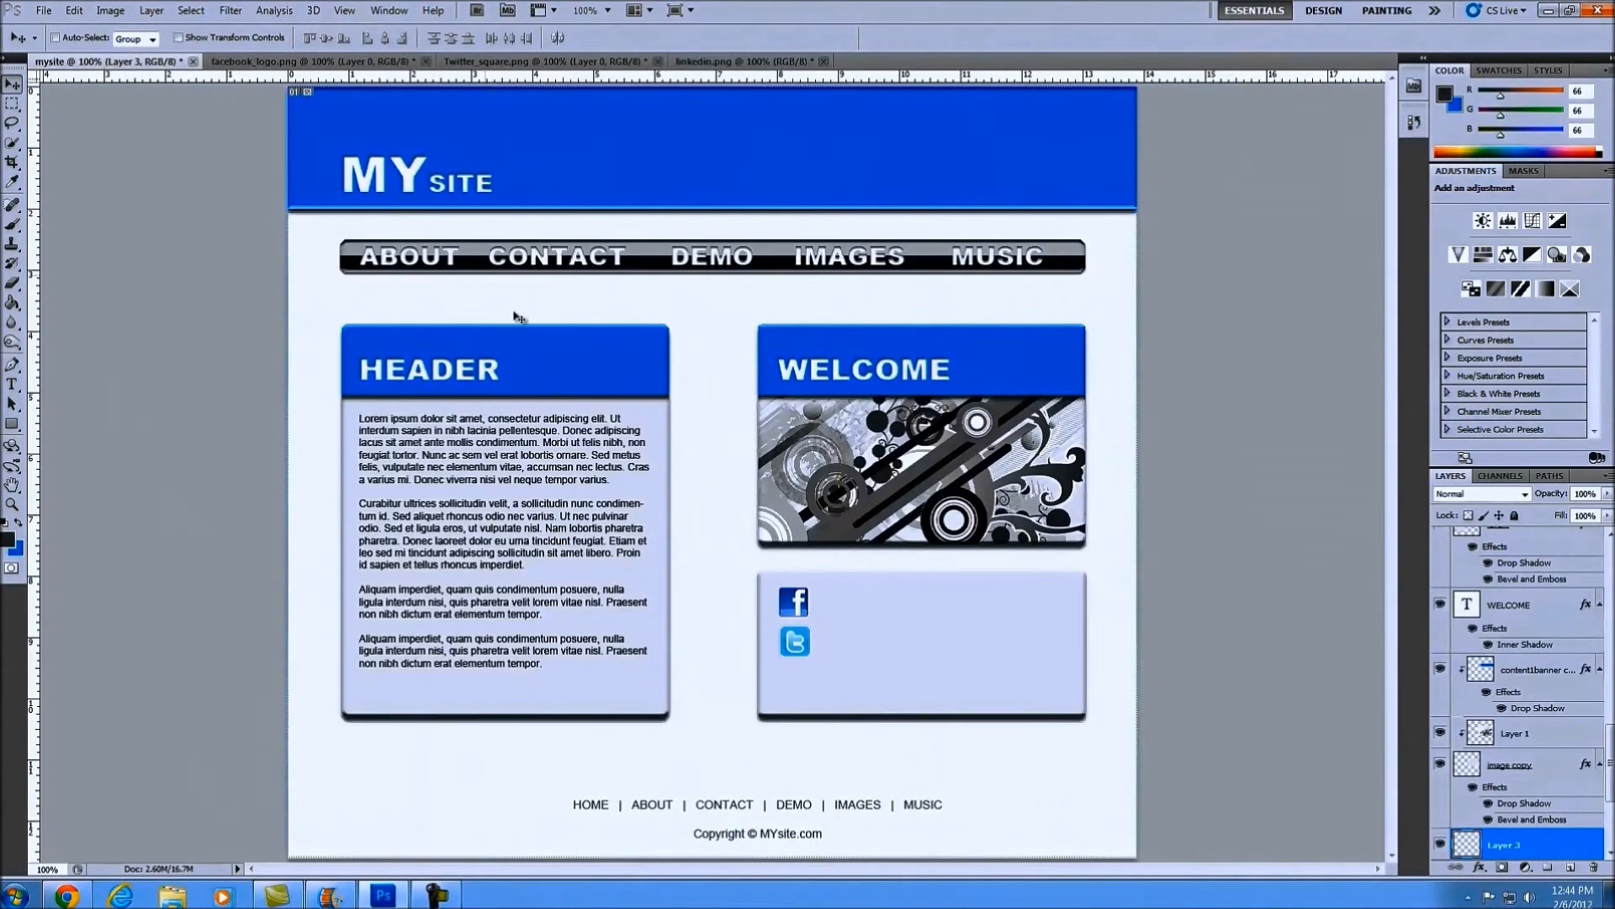
pyautogui.hotkey('ctrl', 'v')
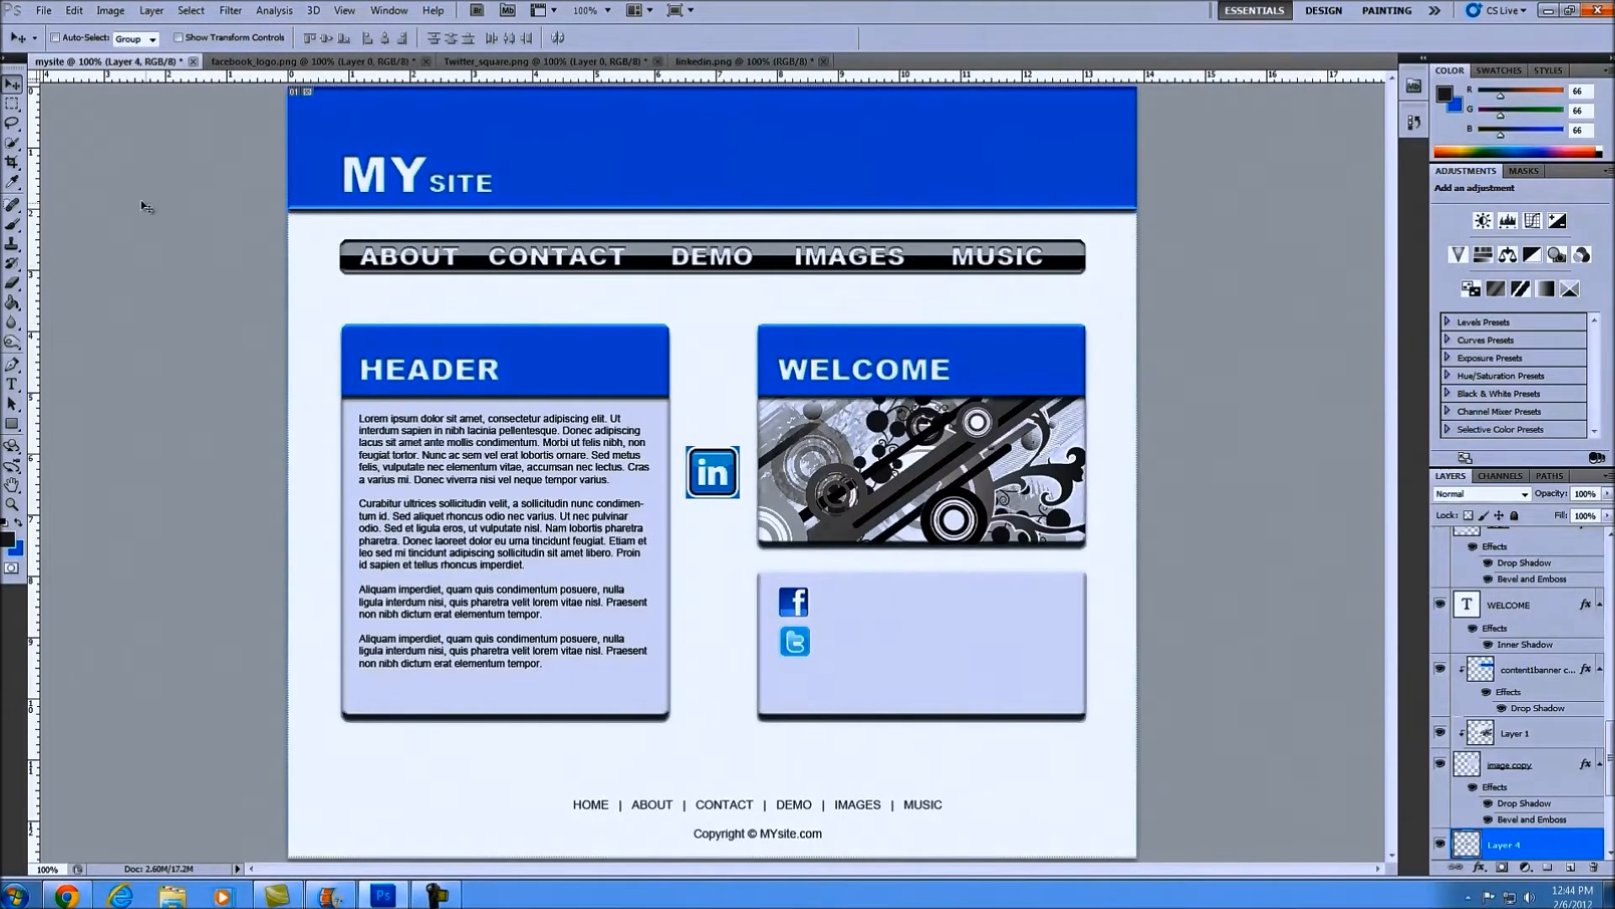
# Step: Place the LinkedIn logo below the Twitter icon in the contact panel and scale it proportionally to 58.40%
pyautogui.moveTo(719, 473); pyautogui.dragTo(805, 688)
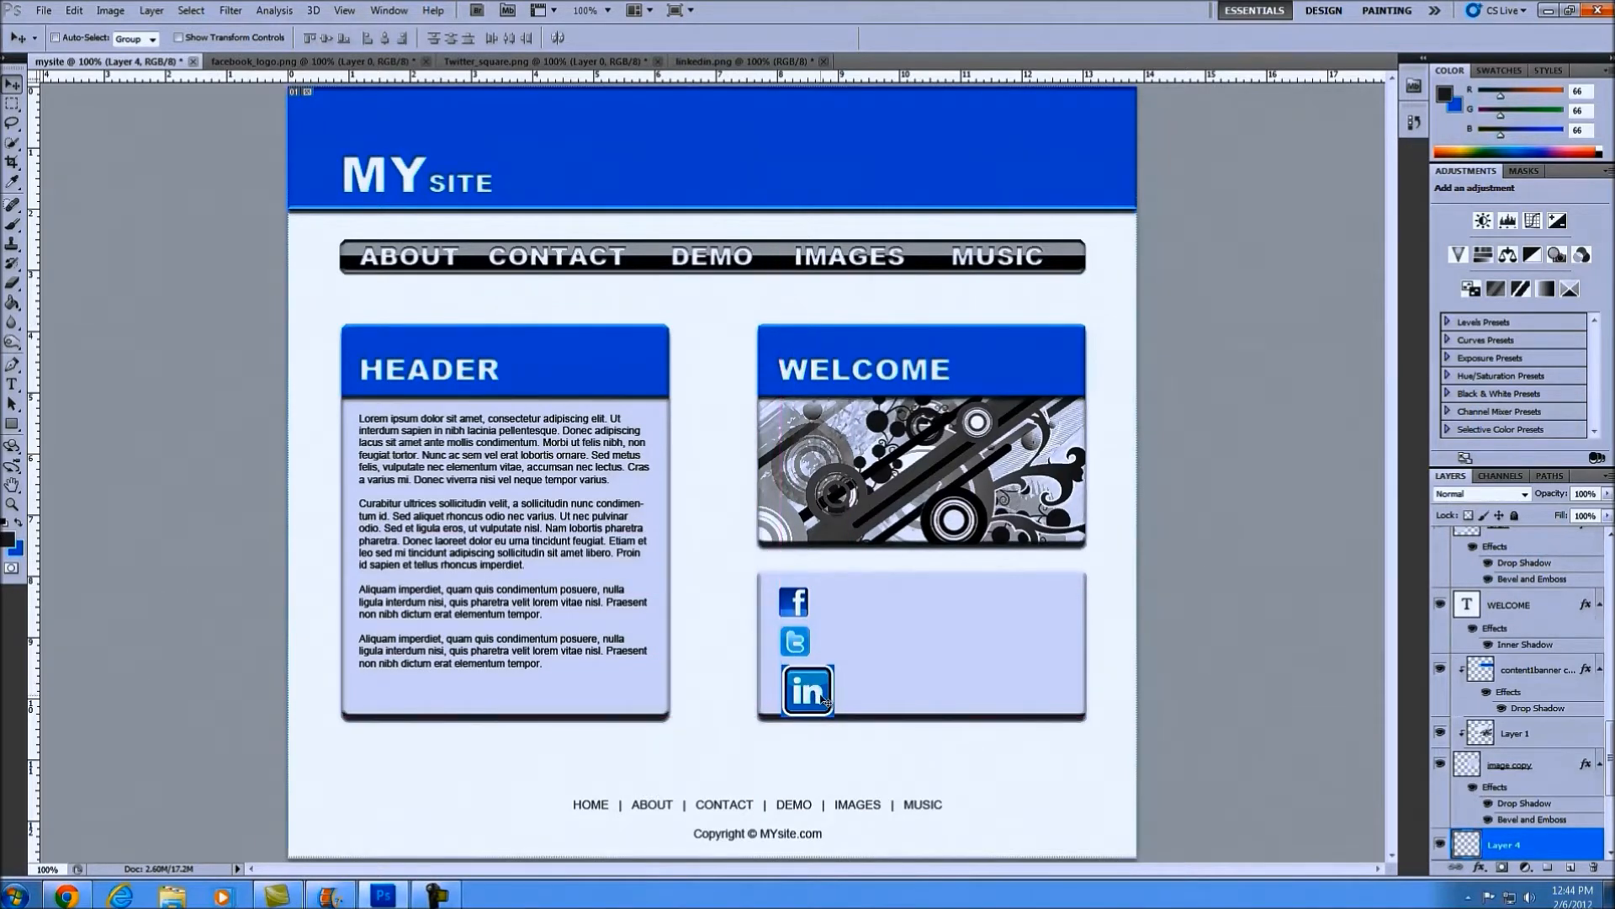
pyautogui.hotkey('ctrl', 't')
pyautogui.moveTo(840, 720); pyautogui.dragTo(812, 694)
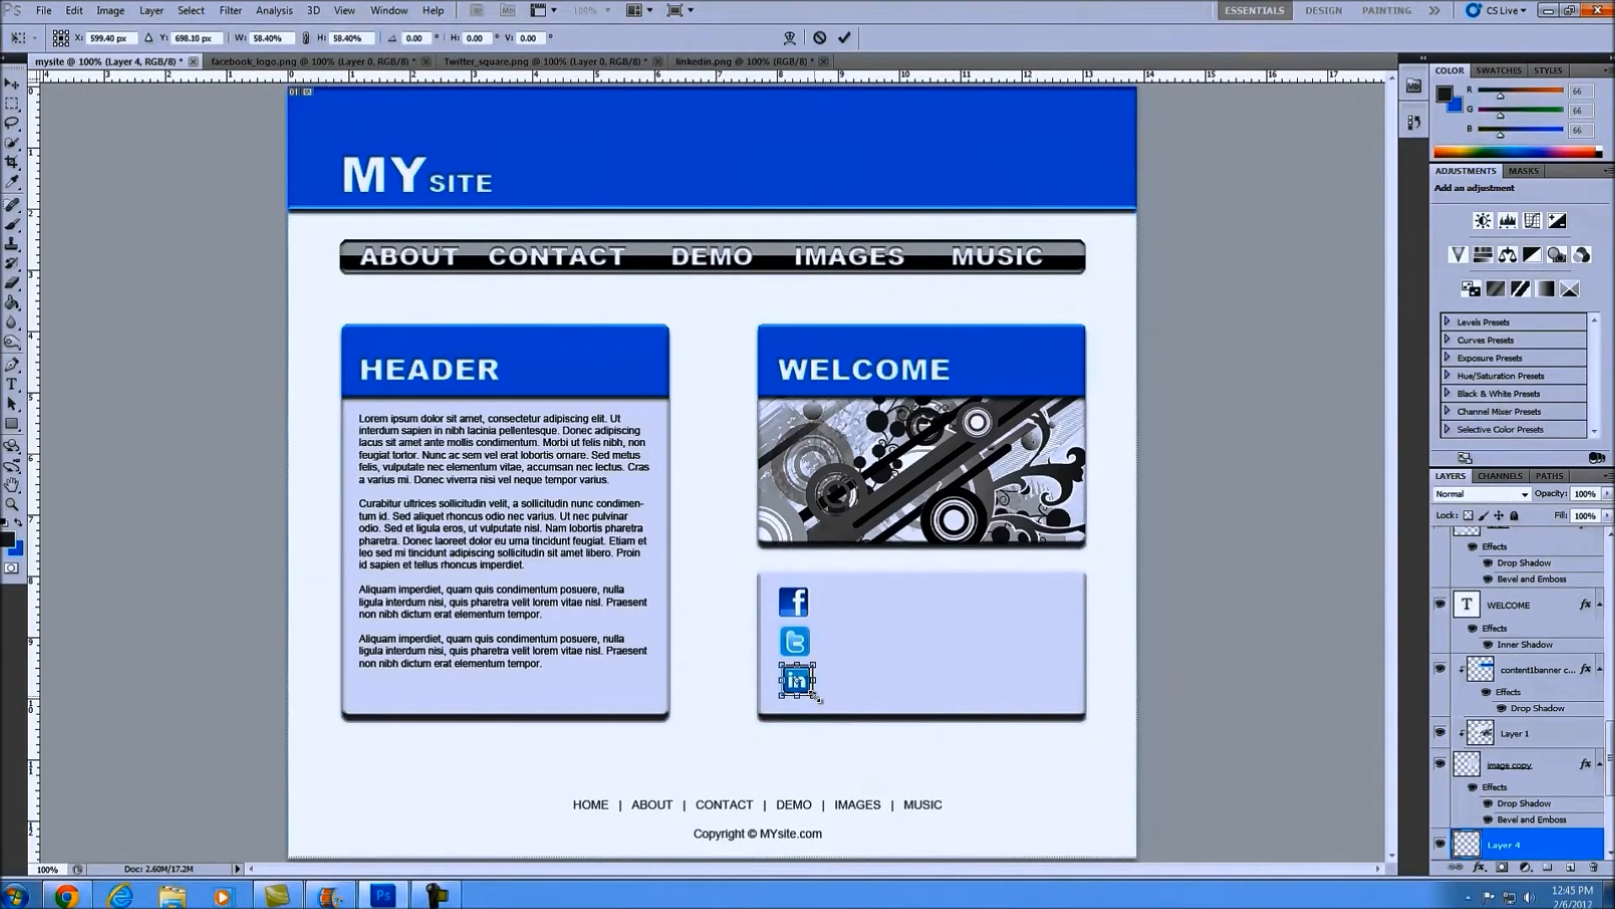
pyautogui.press('Return')
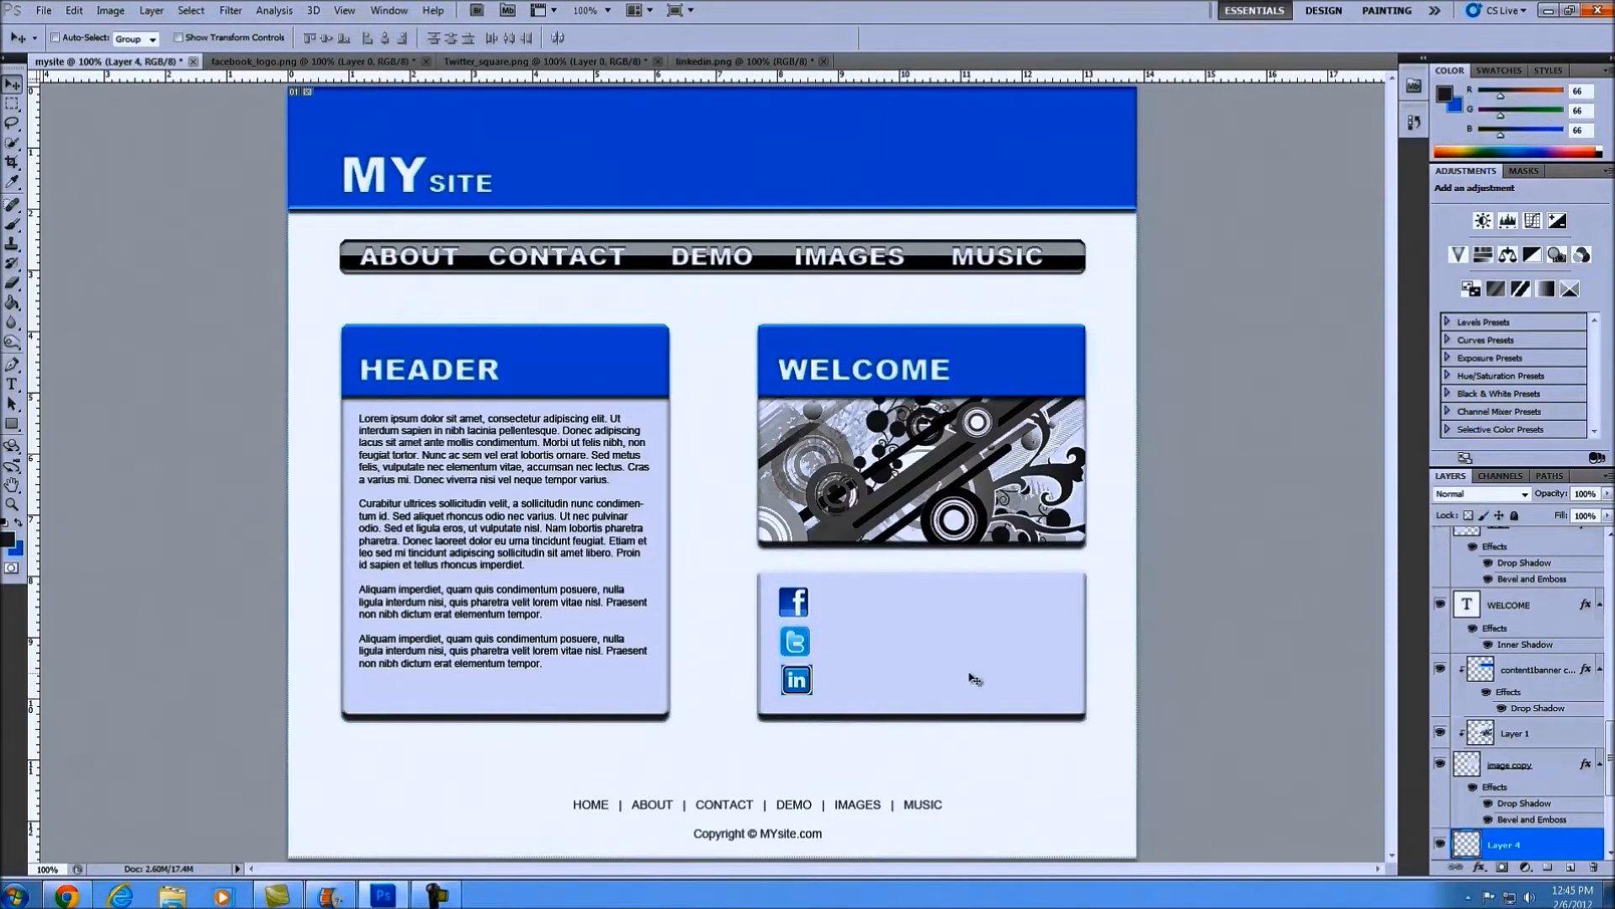
pyautogui.hotkey('ctrl', '+')
pyautogui.scroll(-3, 909, 627)
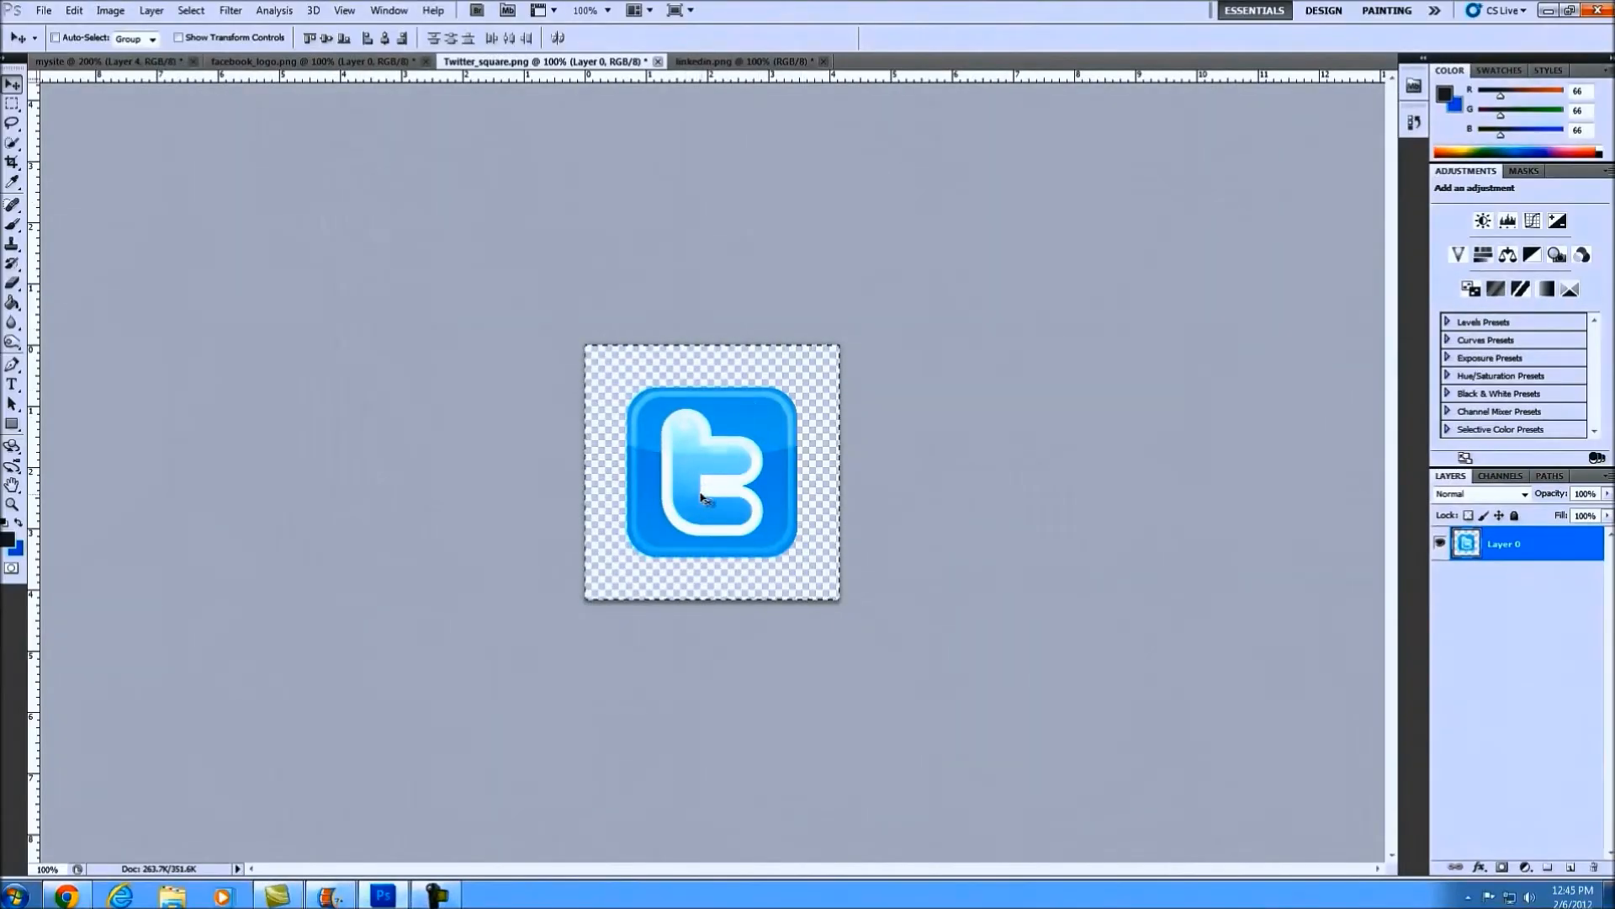
pyautogui.moveTo(701, 497)
pyautogui.mouseDown()
pyautogui.moveTo(671, 478)
pyautogui.moveTo(671, 522)
pyautogui.moveTo(665, 501)
pyautogui.moveTo(693, 486)
pyautogui.moveTo(686, 25)
pyautogui.moveTo(711, 78)
pyautogui.moveTo(711, 484)
pyautogui.mouseUp()
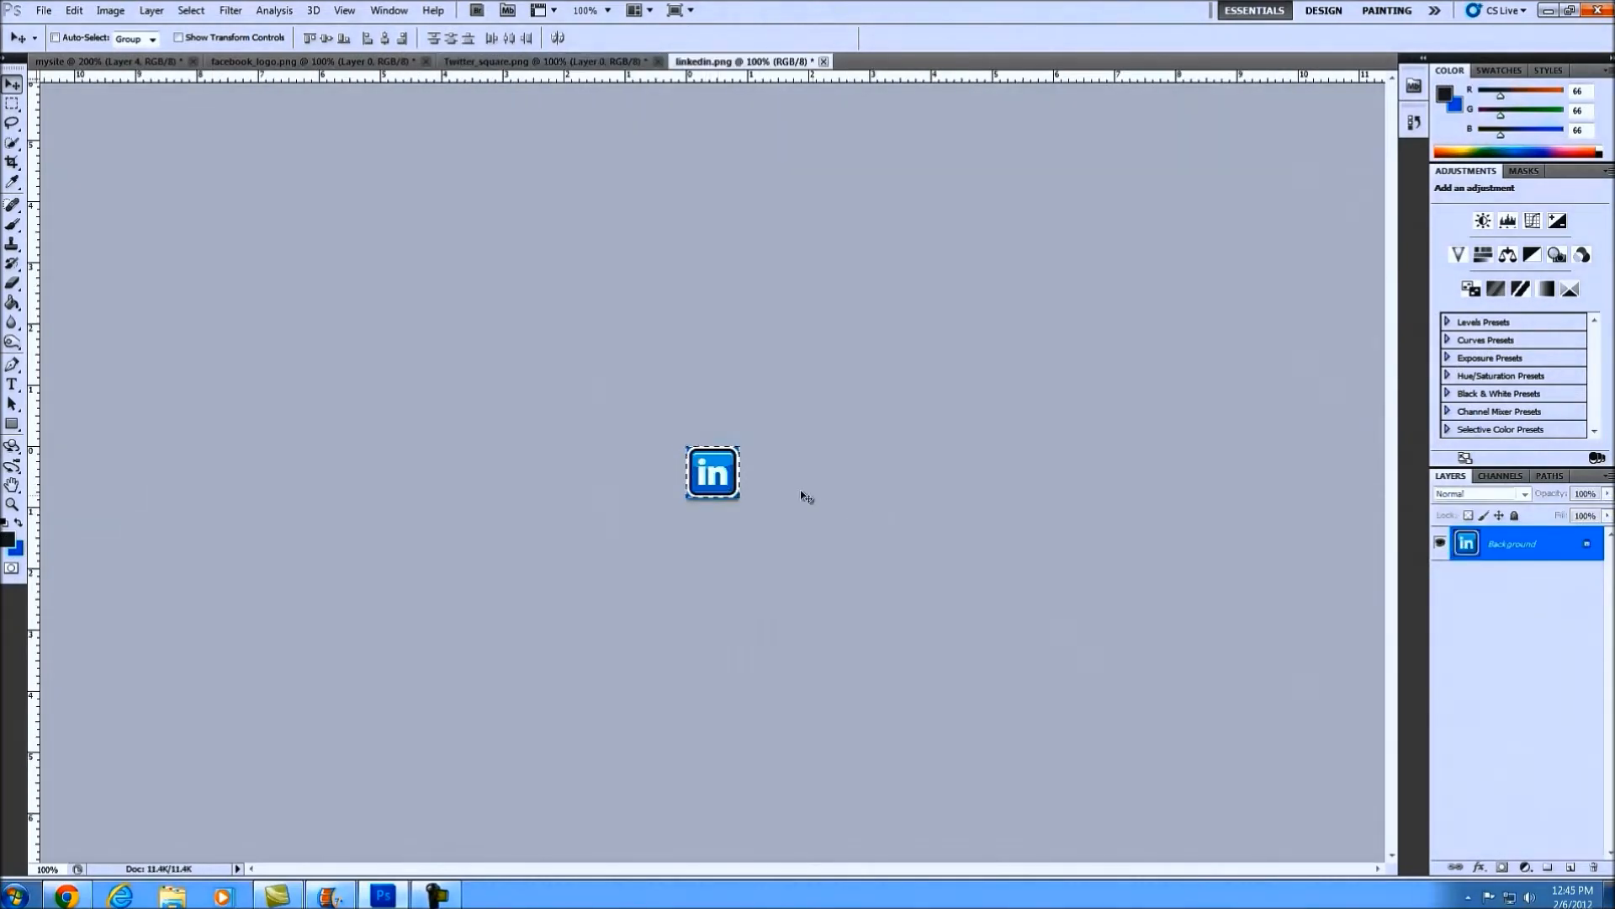
pyautogui.press('m')
pyautogui.click(768, 331)
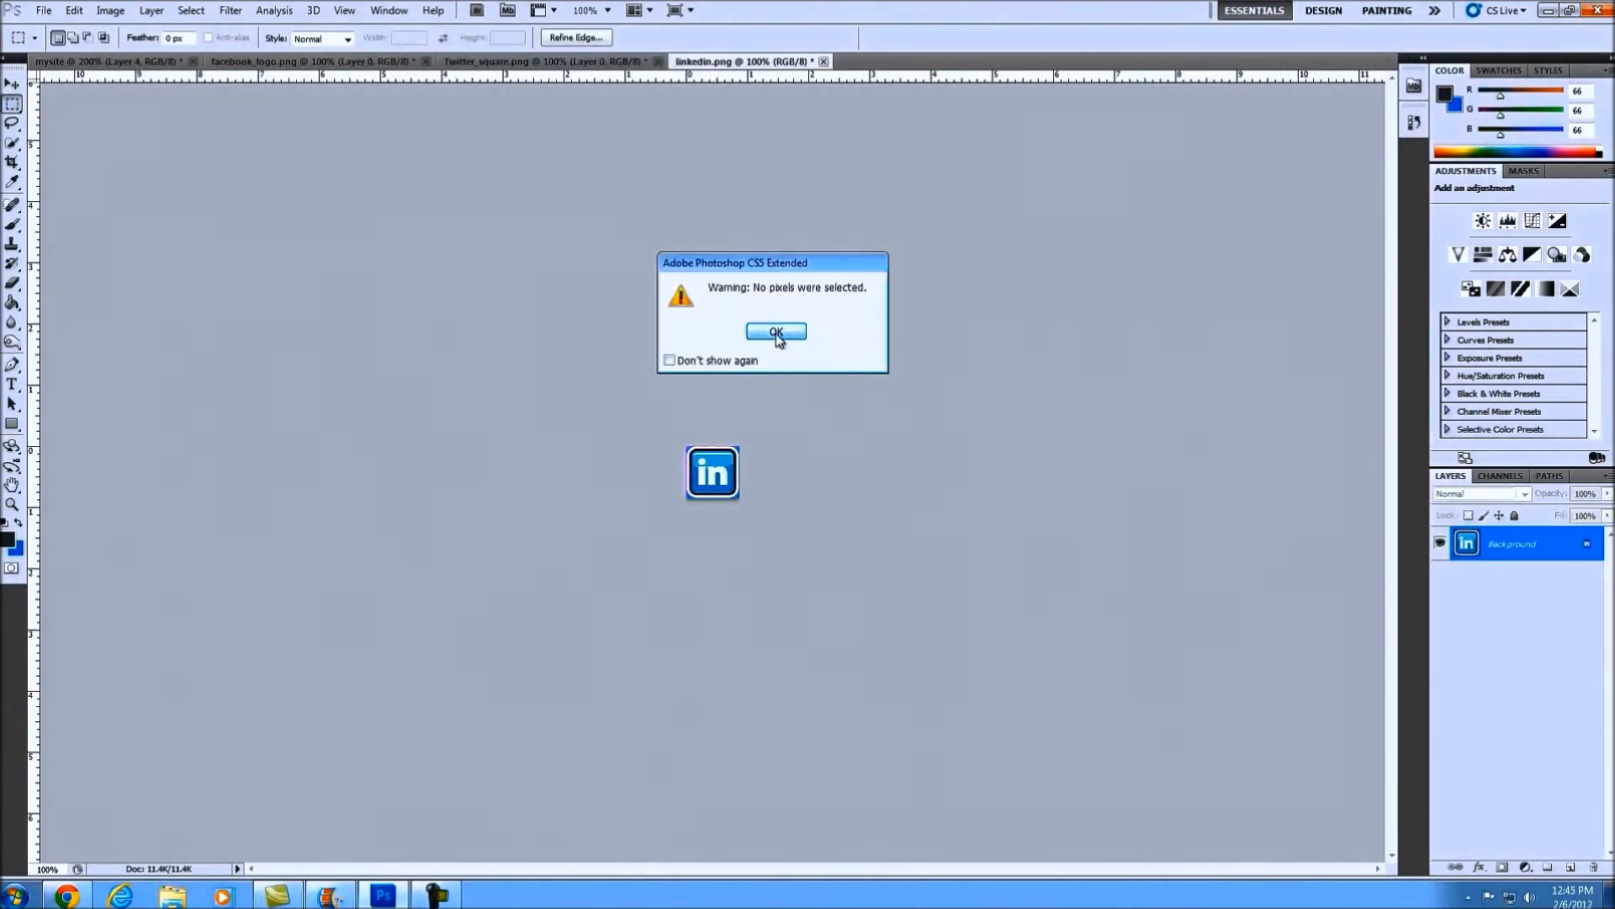
pyautogui.hotkey('ctrl', 'Tab')
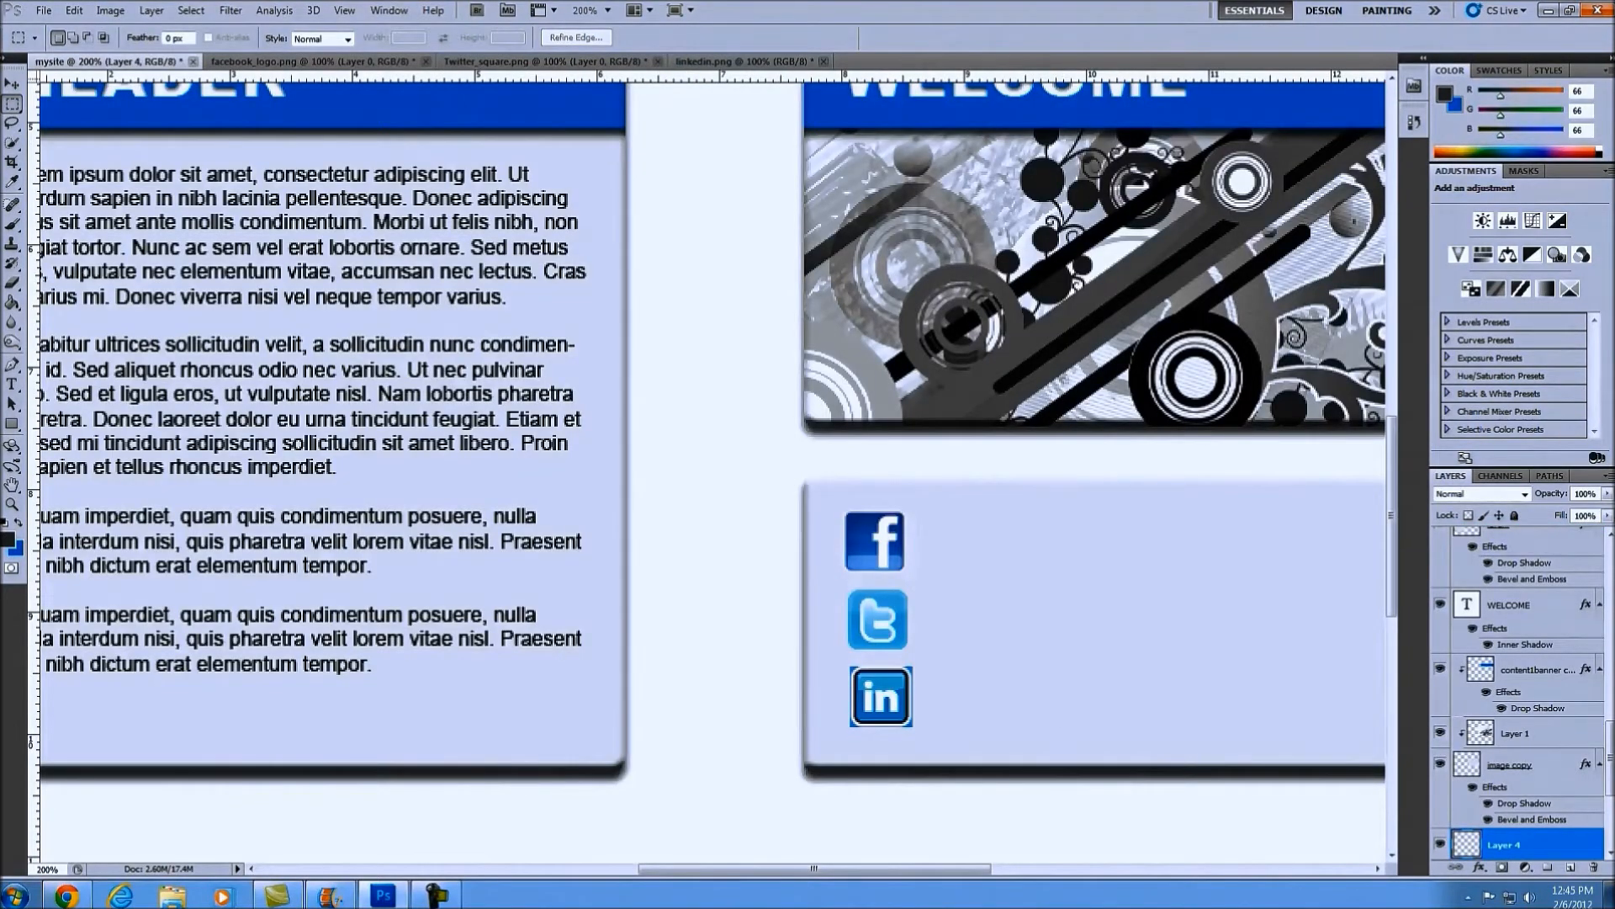
# Step: Erase the blue background at the LinkedIn icon's two right corners and along its right edge with the Magic Eraser
pyautogui.scroll(-4, 1521, 675)
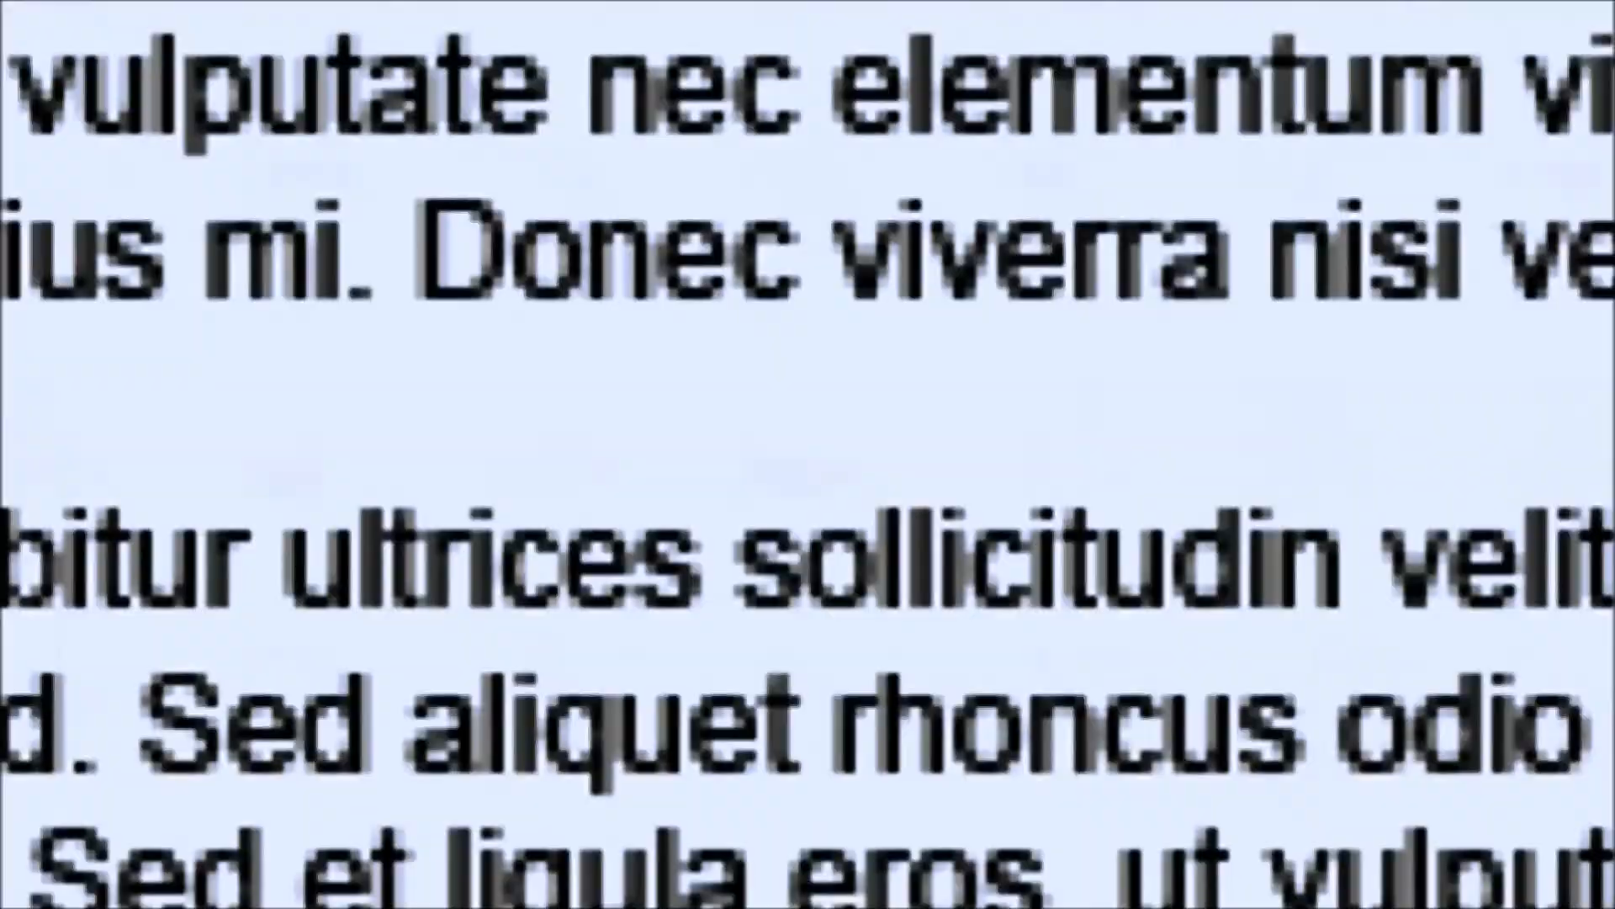
pyautogui.click(126, 286)
pyautogui.rightClick(117, 277)
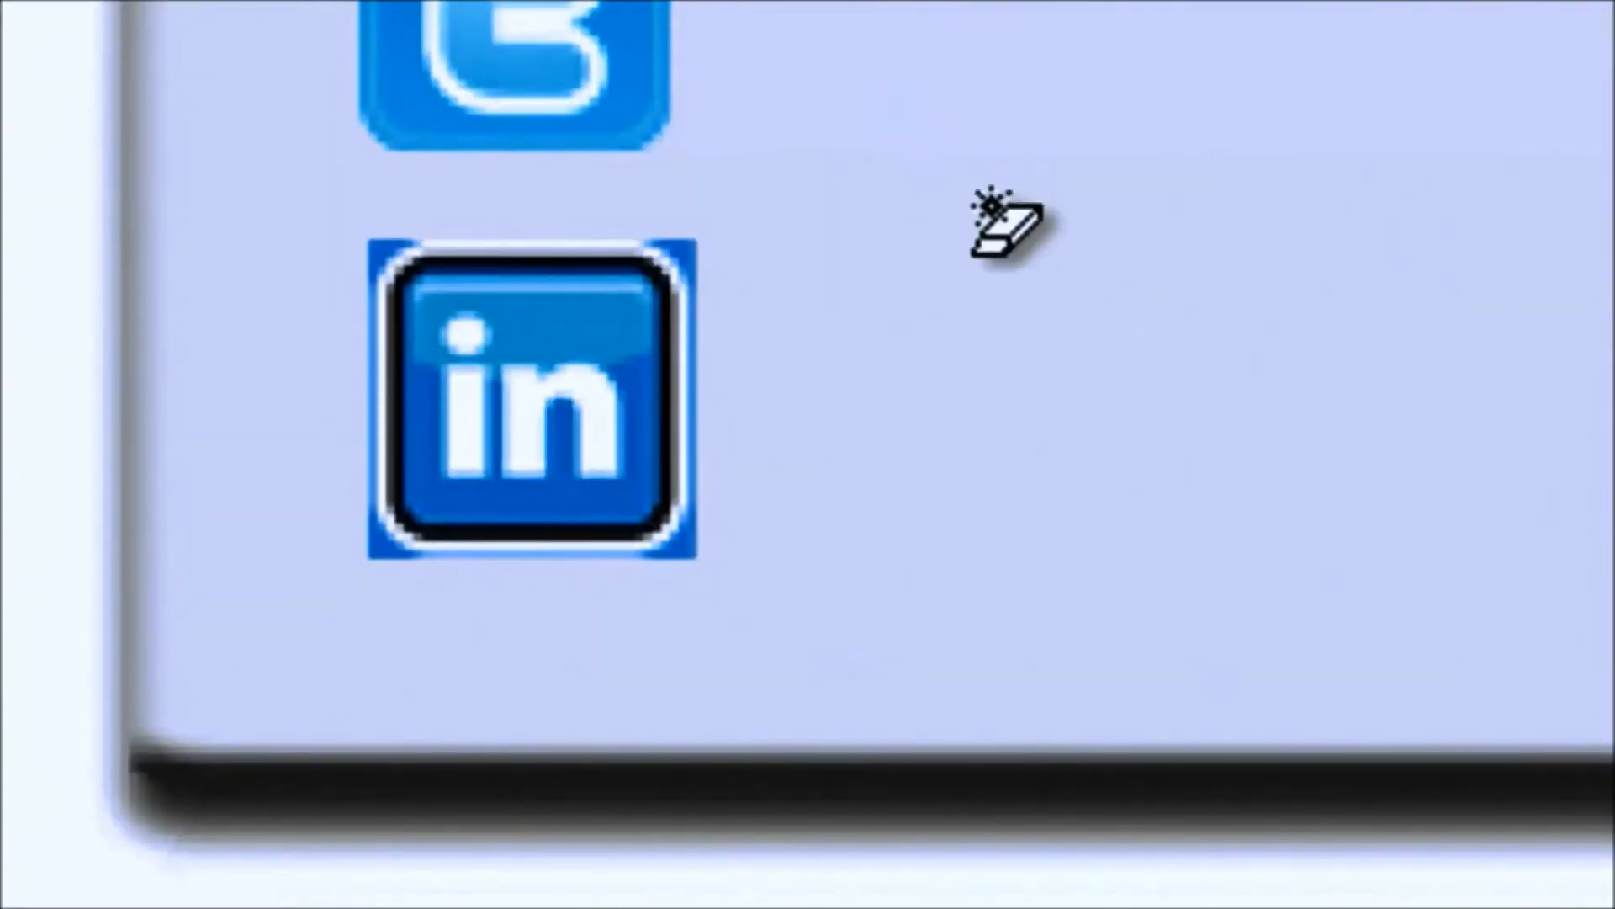
pyautogui.click(687, 246)
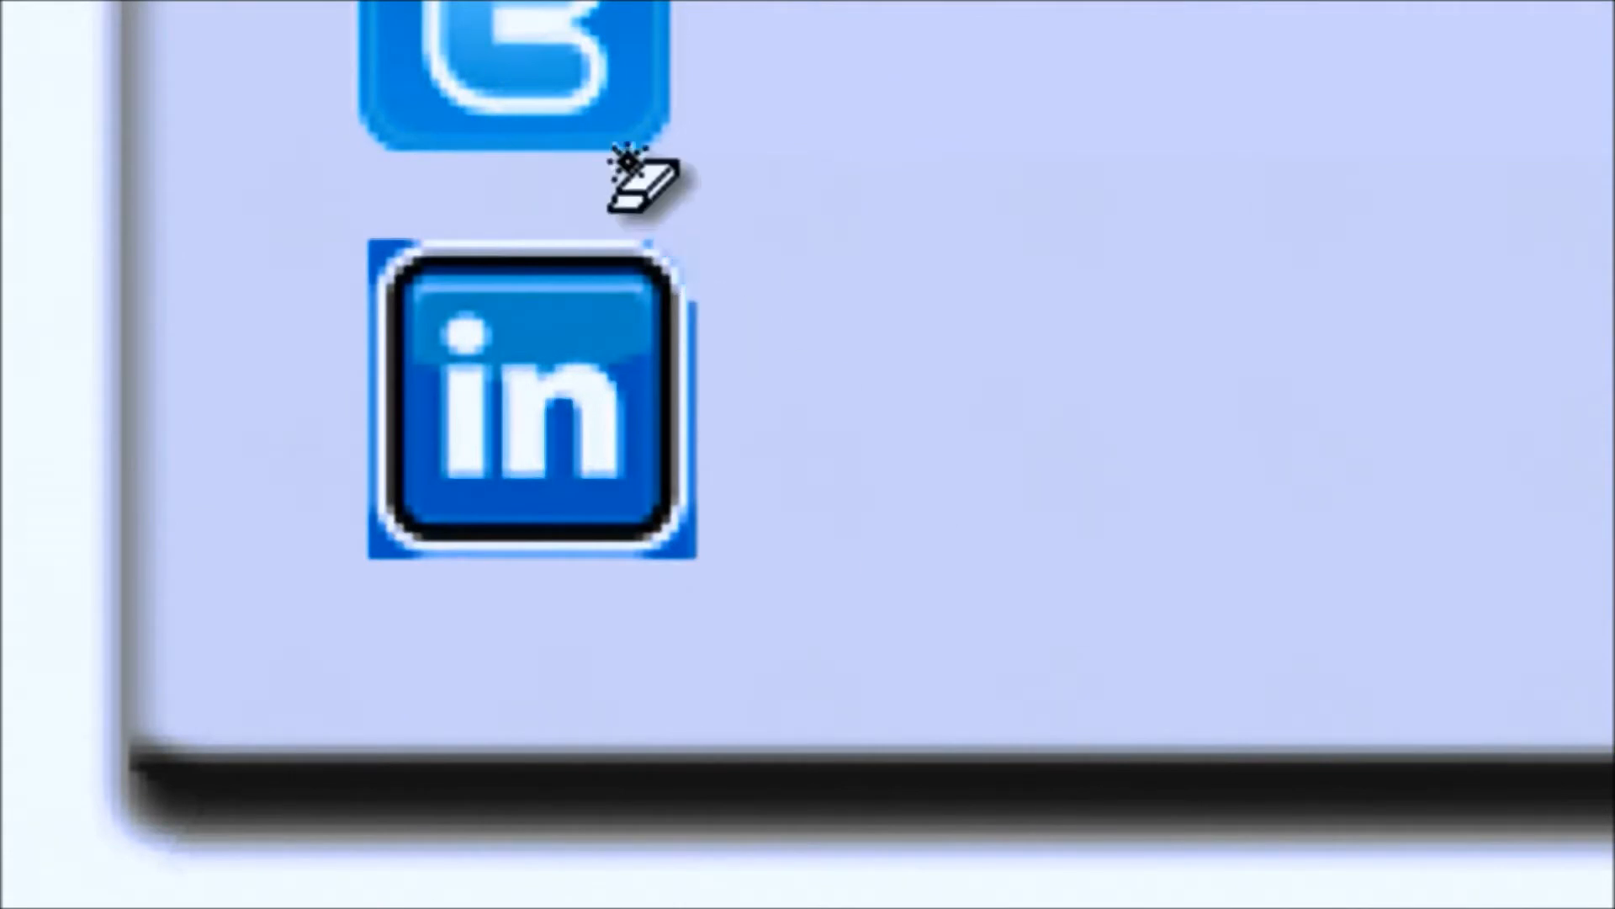
pyautogui.click(694, 560)
pyautogui.click(688, 548)
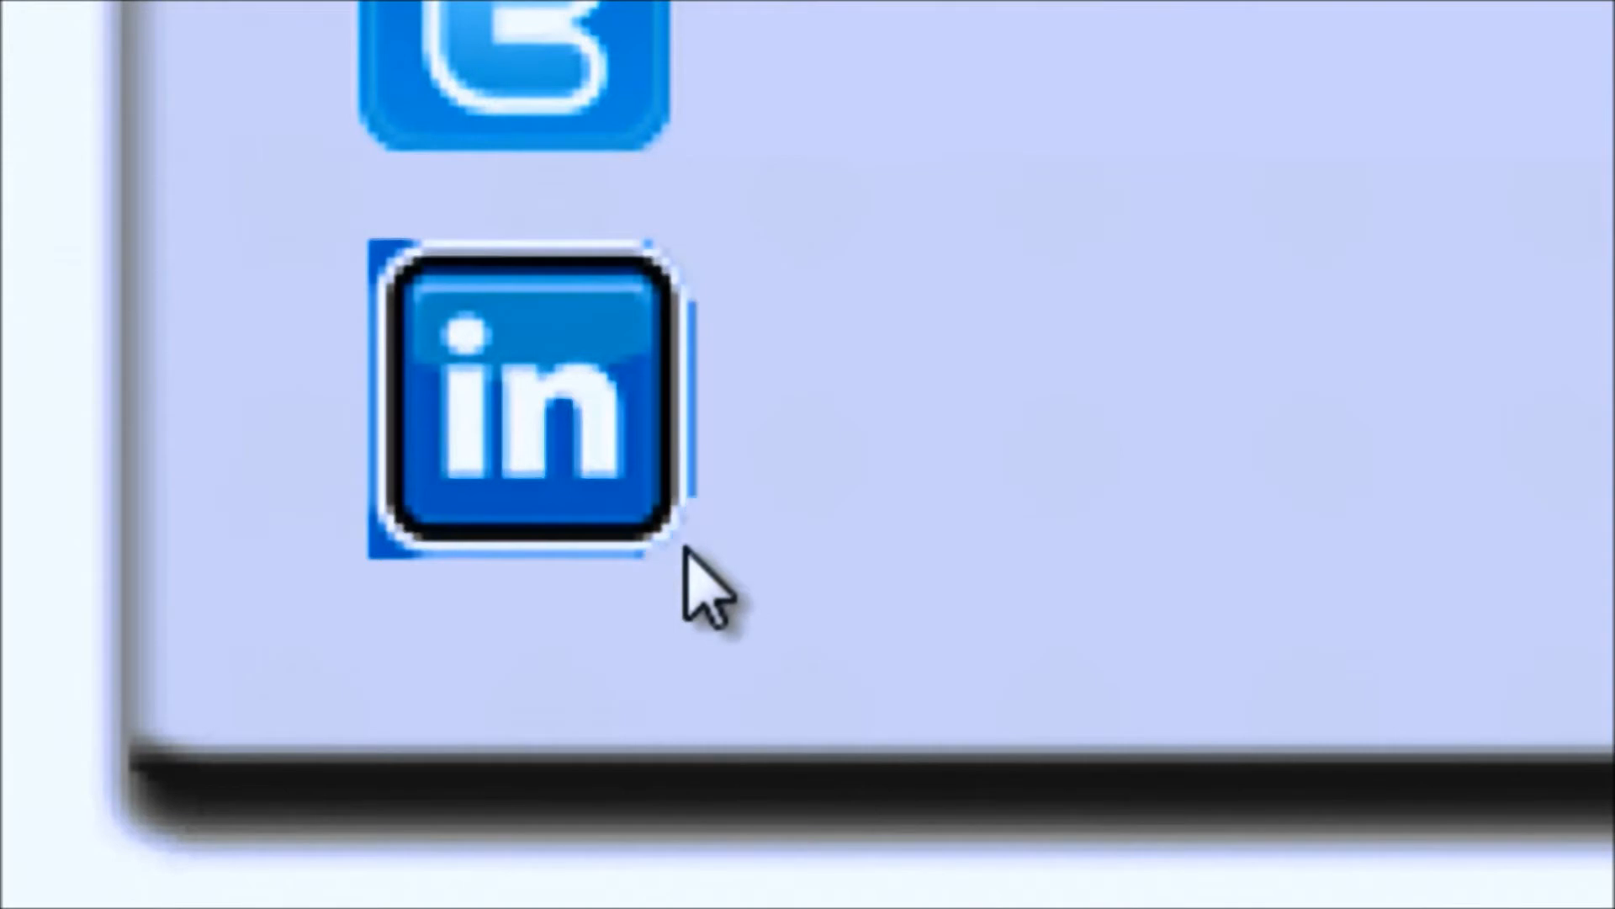
pyautogui.click(702, 494)
pyautogui.click(705, 488)
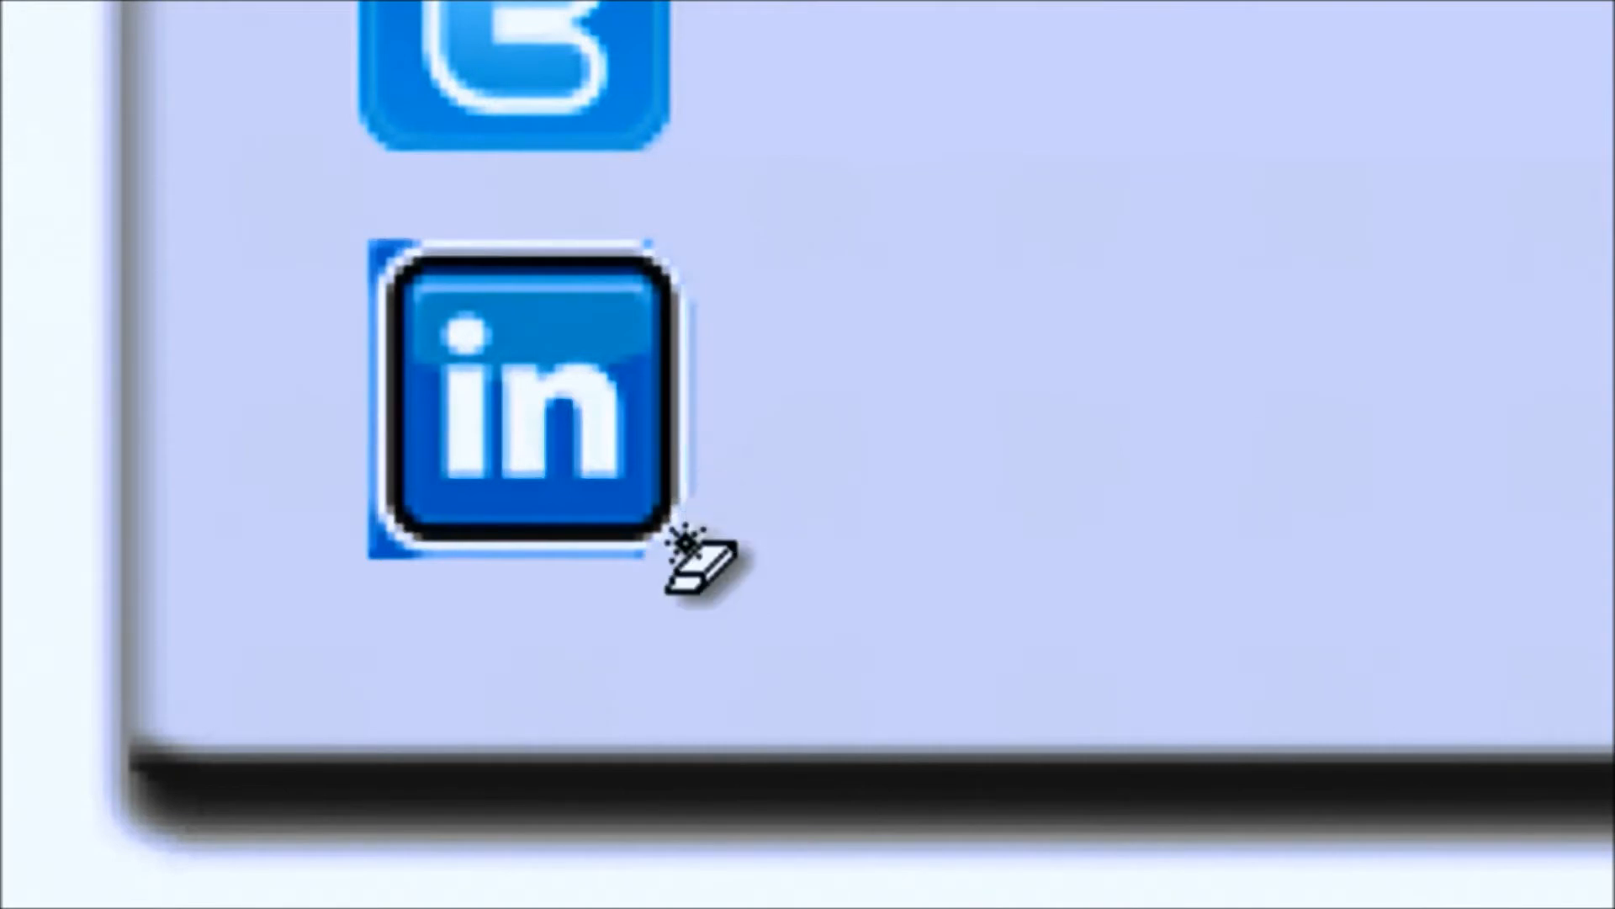
# Step: Erase the blue background at the LinkedIn icon's left corners and the thin blue strips along its sides
pyautogui.click(389, 551)
pyautogui.click(428, 555)
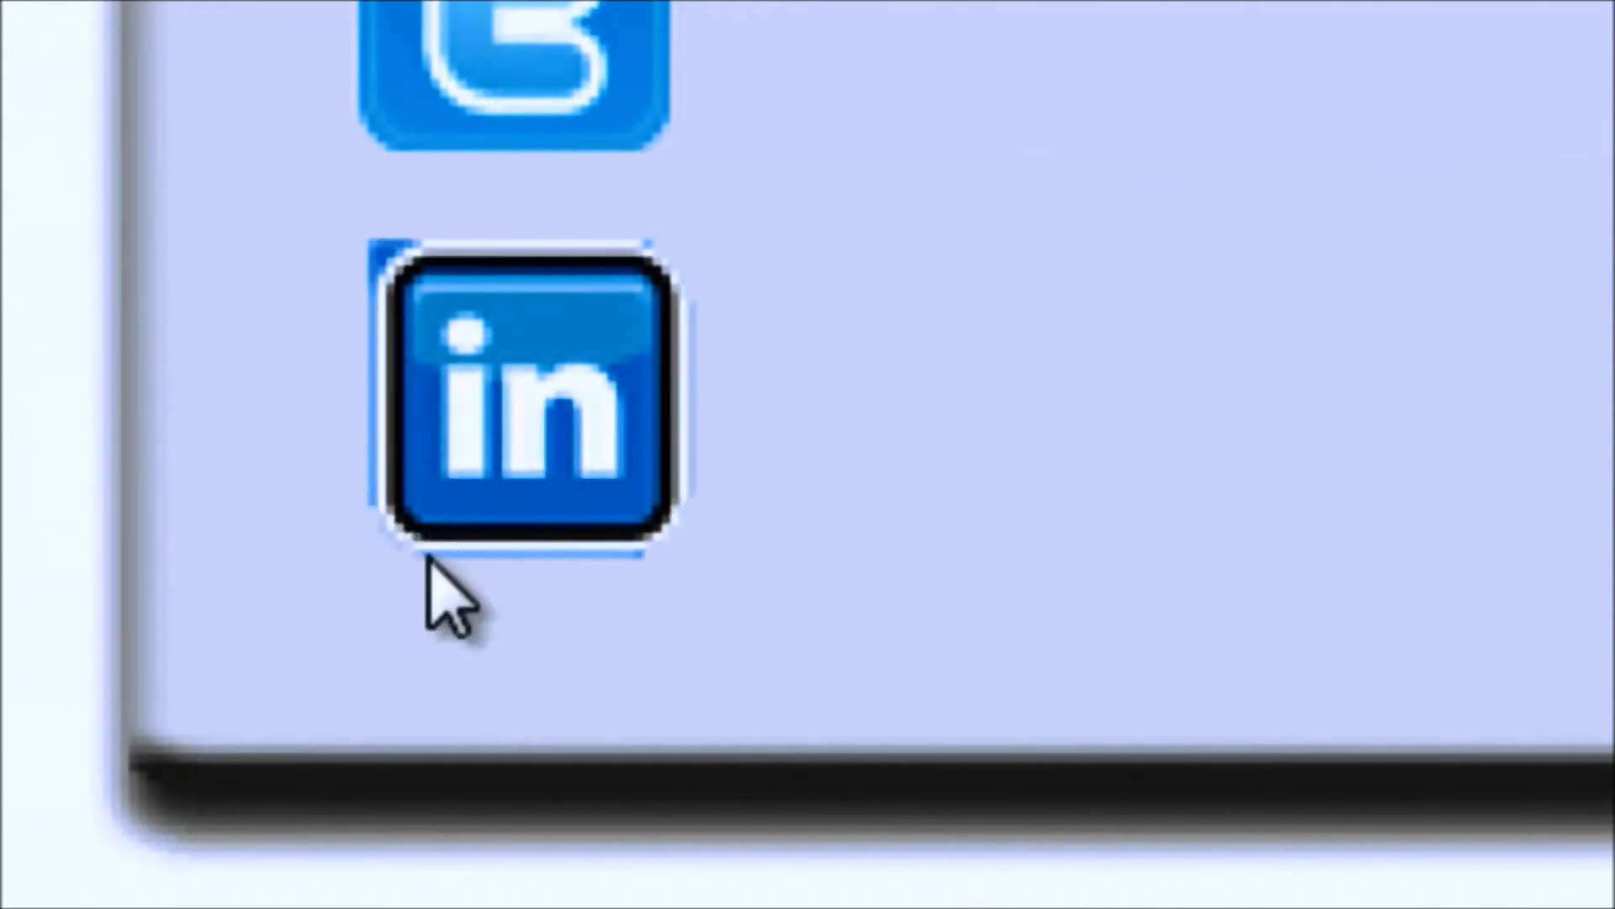
pyautogui.click(383, 252)
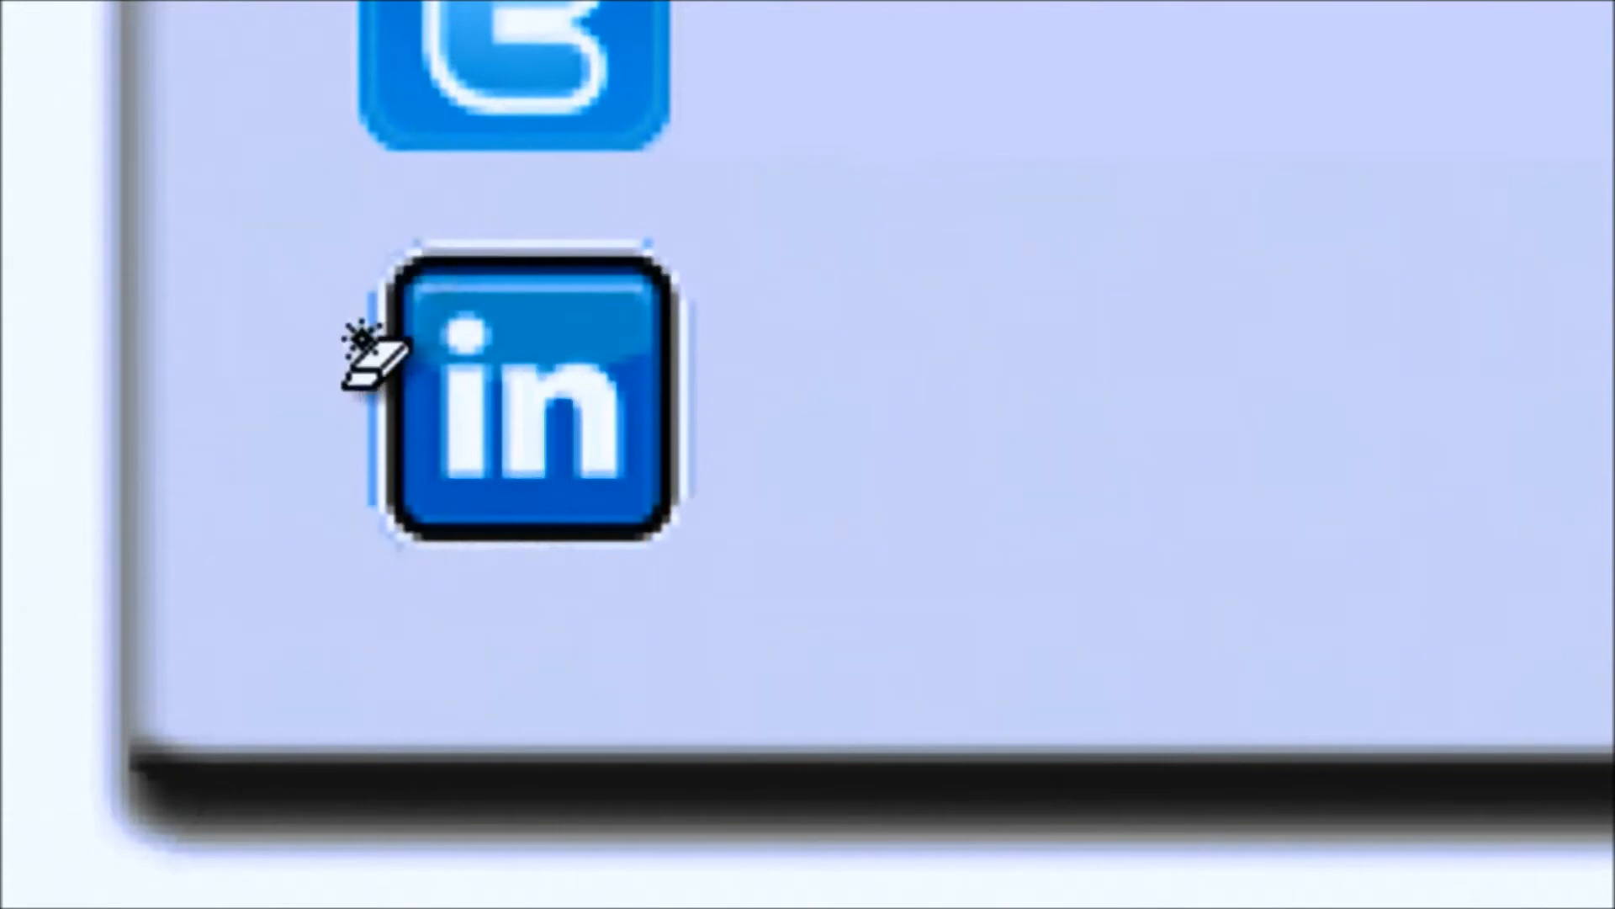
pyautogui.click(371, 343)
pyautogui.click(697, 467)
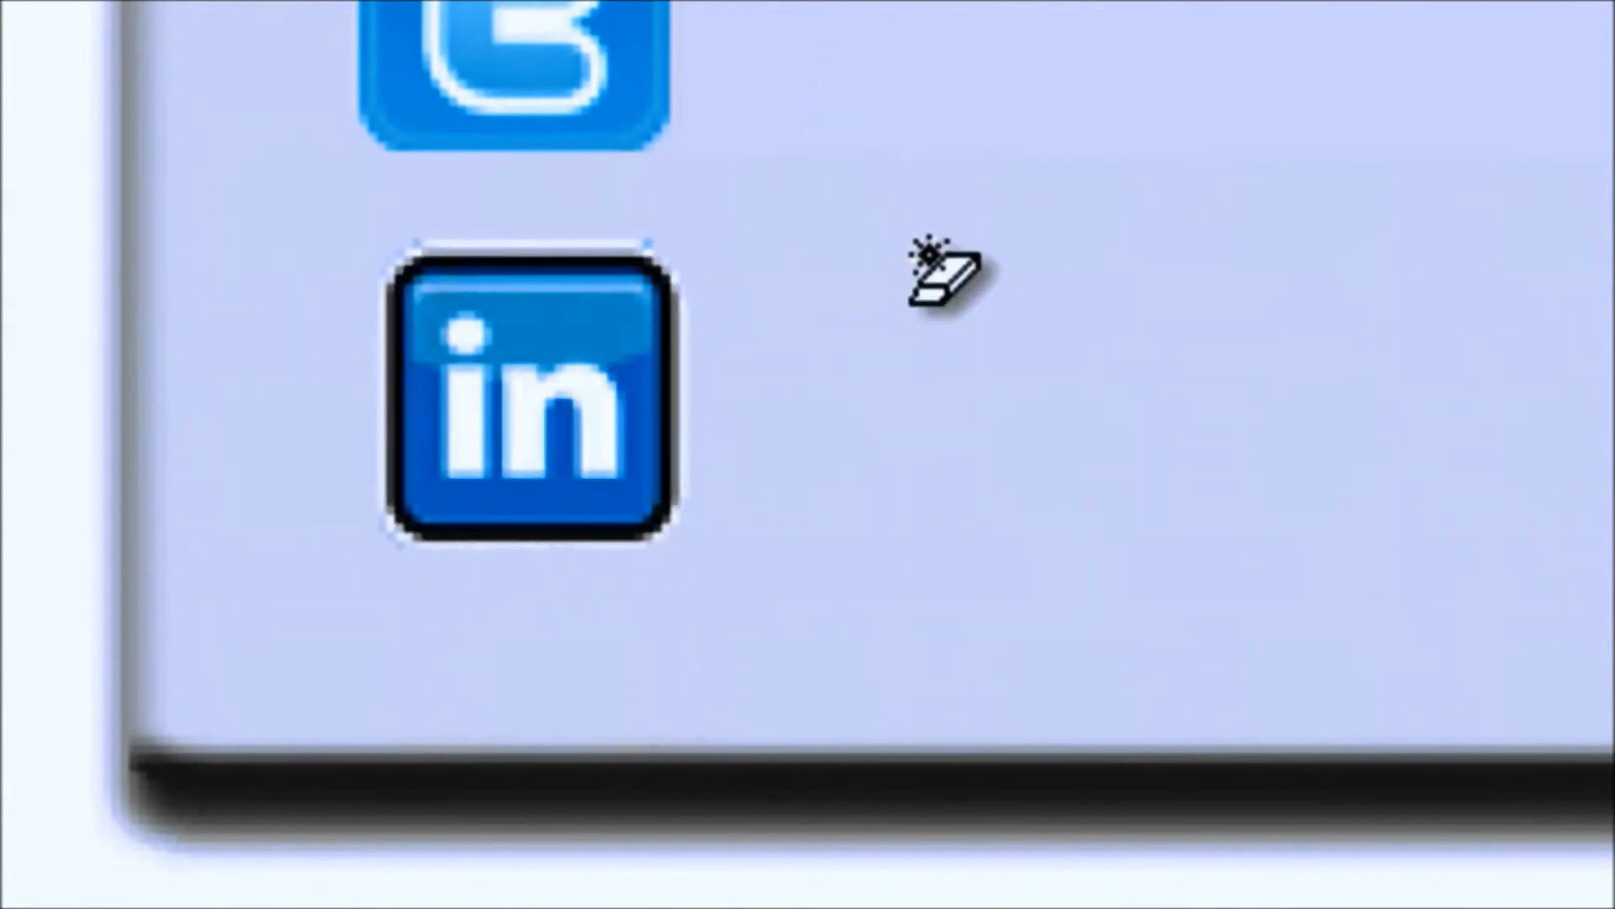
# Step: Erase the black outline along the LinkedIn icon's left, top and right edges, keeping the blue face intact
pyautogui.click(400, 407)
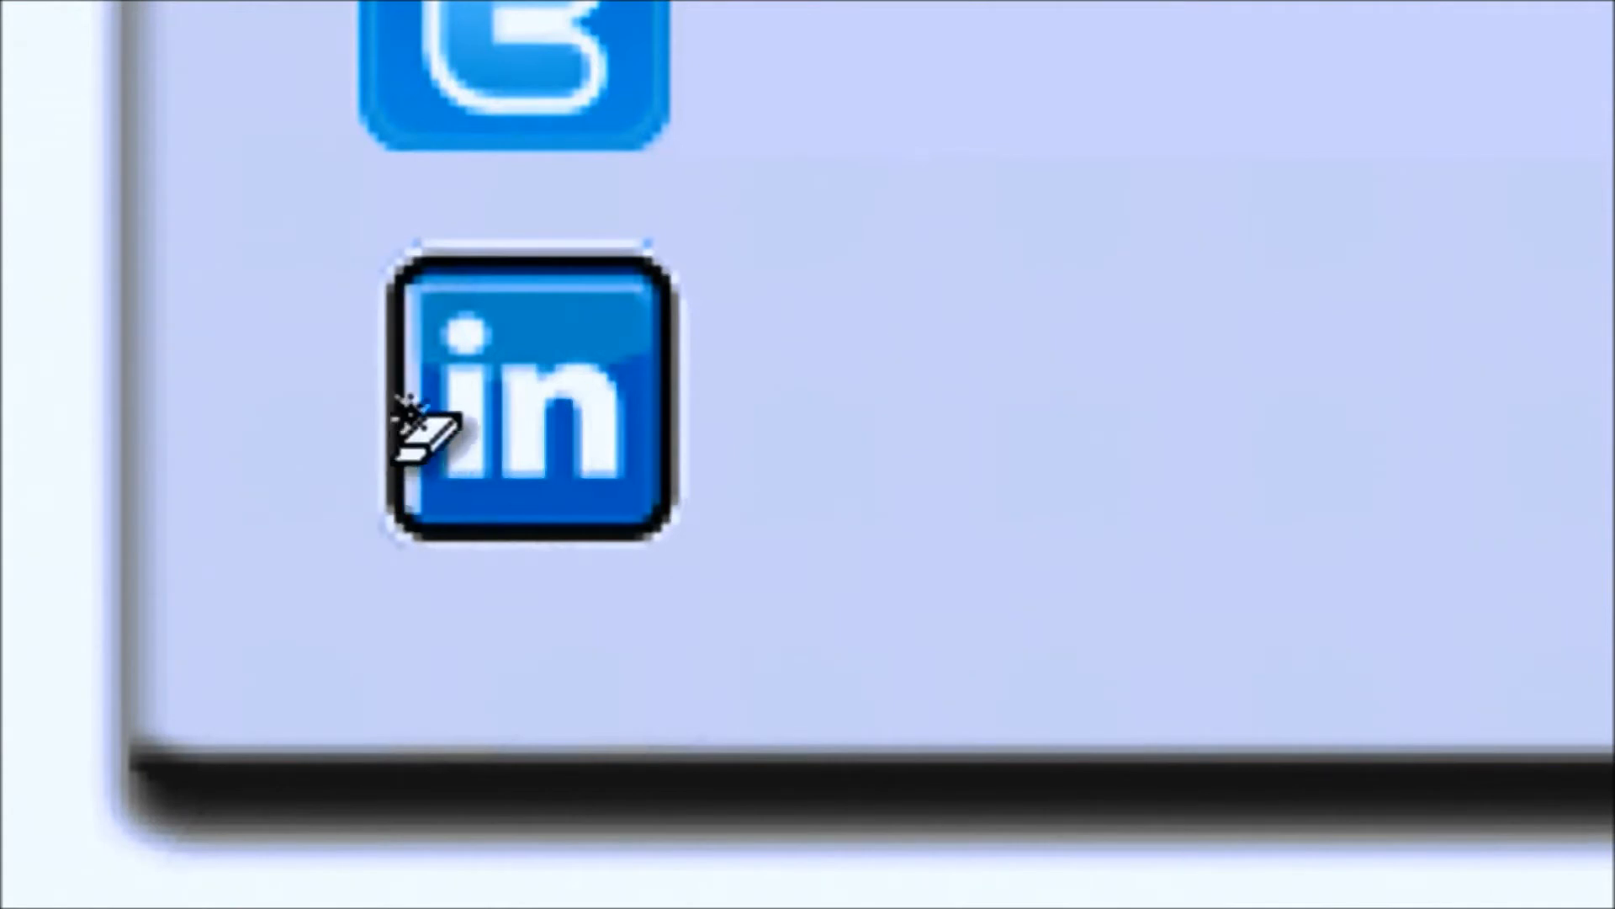
pyautogui.hotkey('ctrl', 'z')
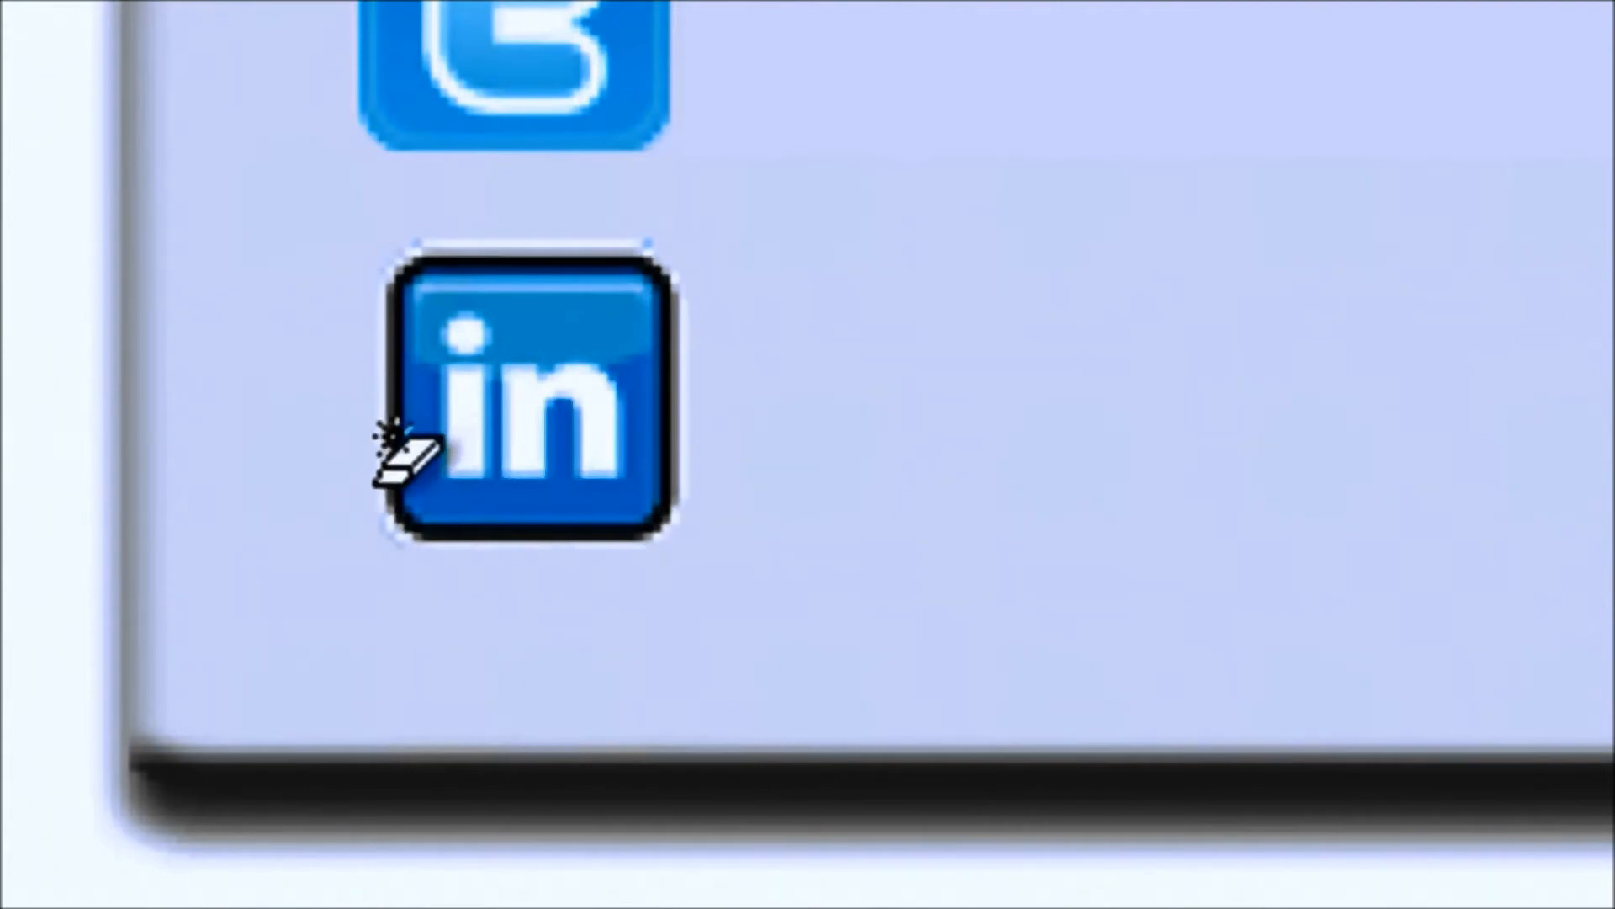
pyautogui.click(388, 436)
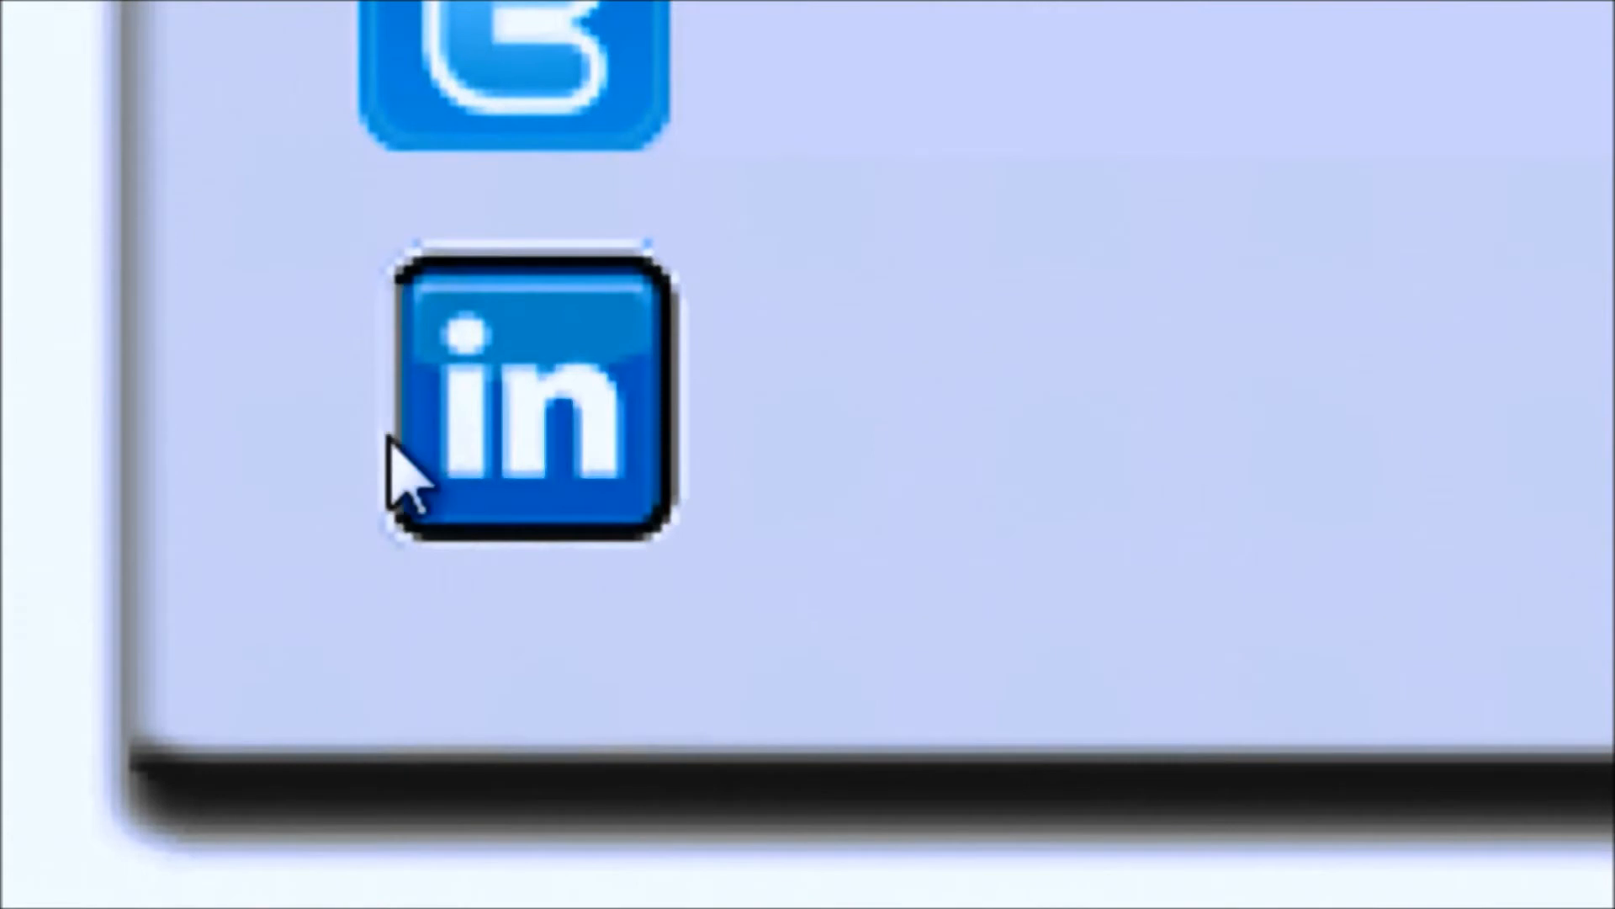
pyautogui.click(507, 266)
pyautogui.click(404, 269)
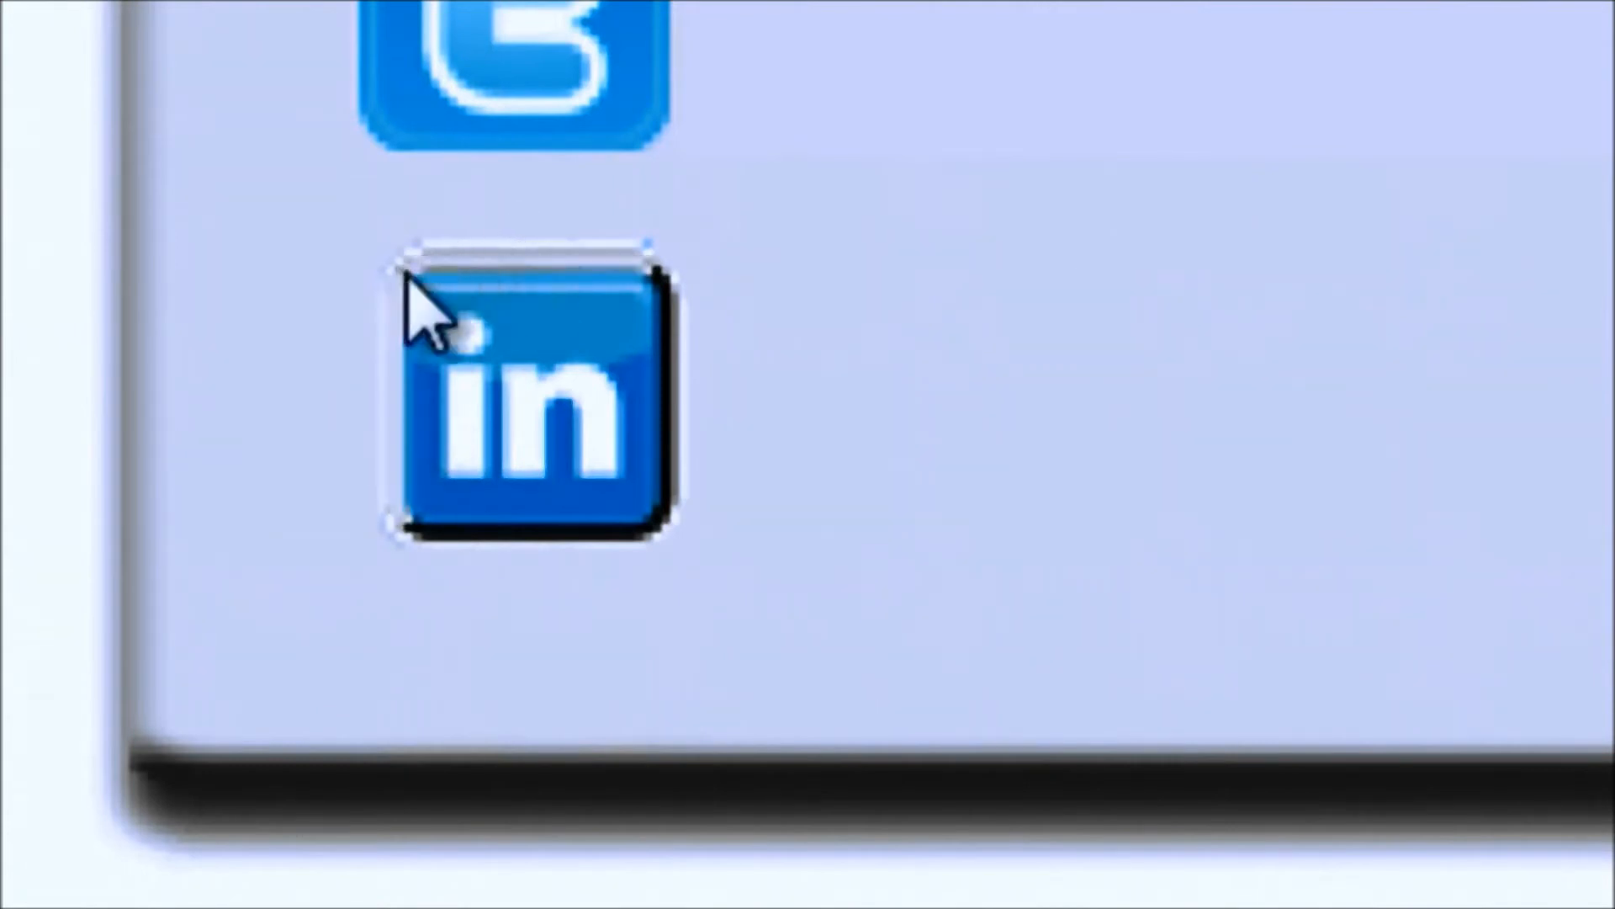
pyautogui.click(668, 371)
pyautogui.click(667, 371)
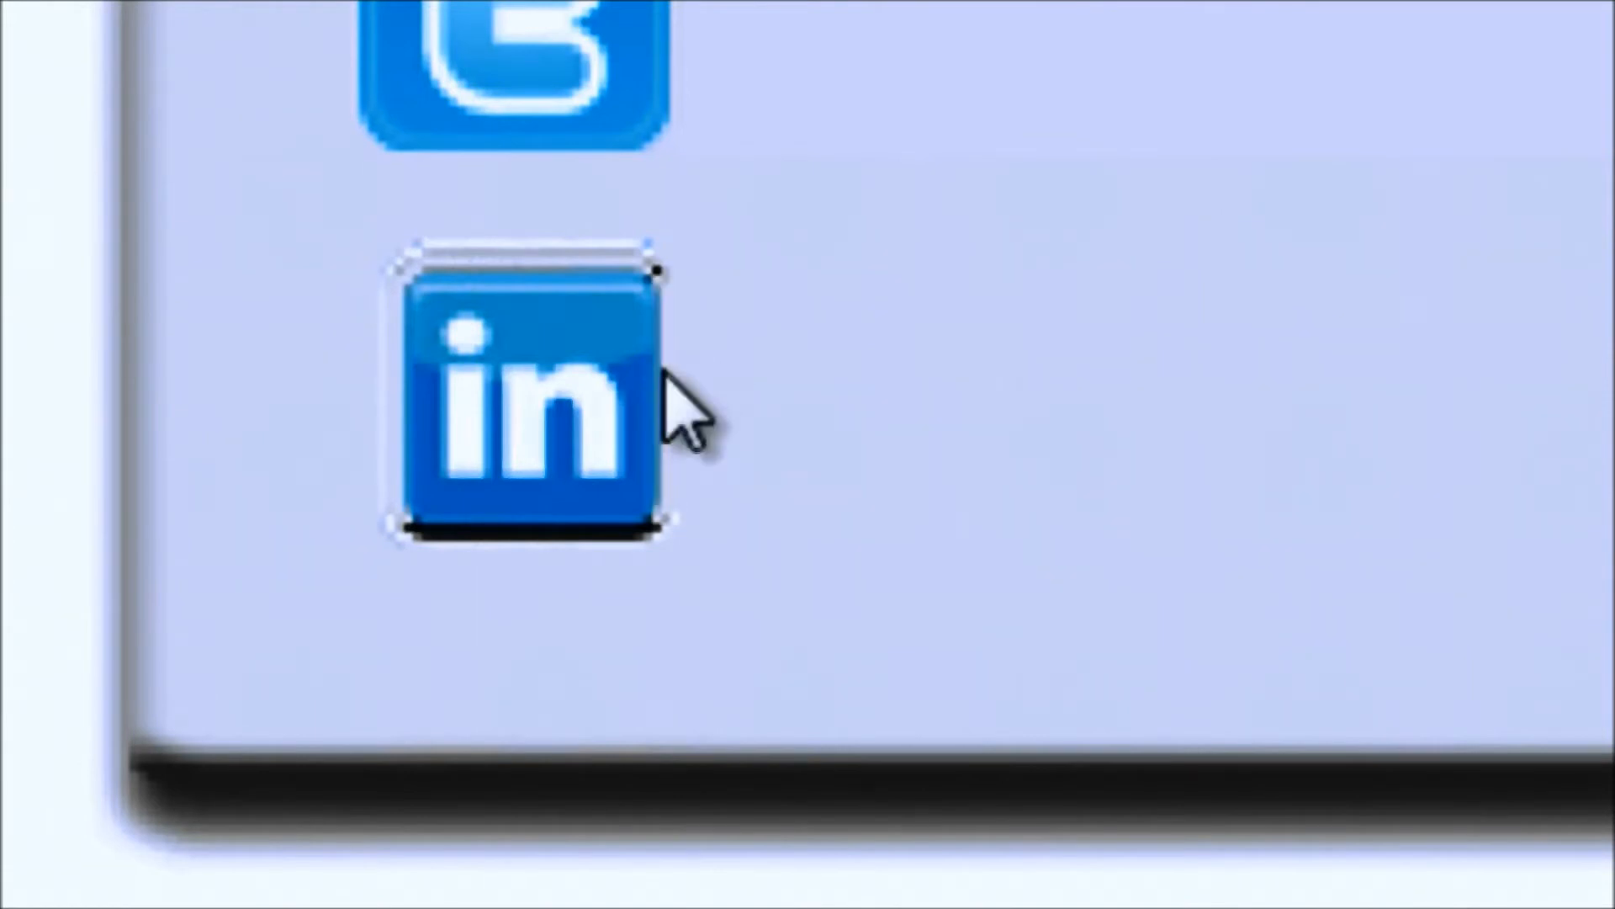
# Step: Erase the black line under the LinkedIn icon and the leftover border fringe and dark specks around its edges and corners
pyautogui.click(624, 258)
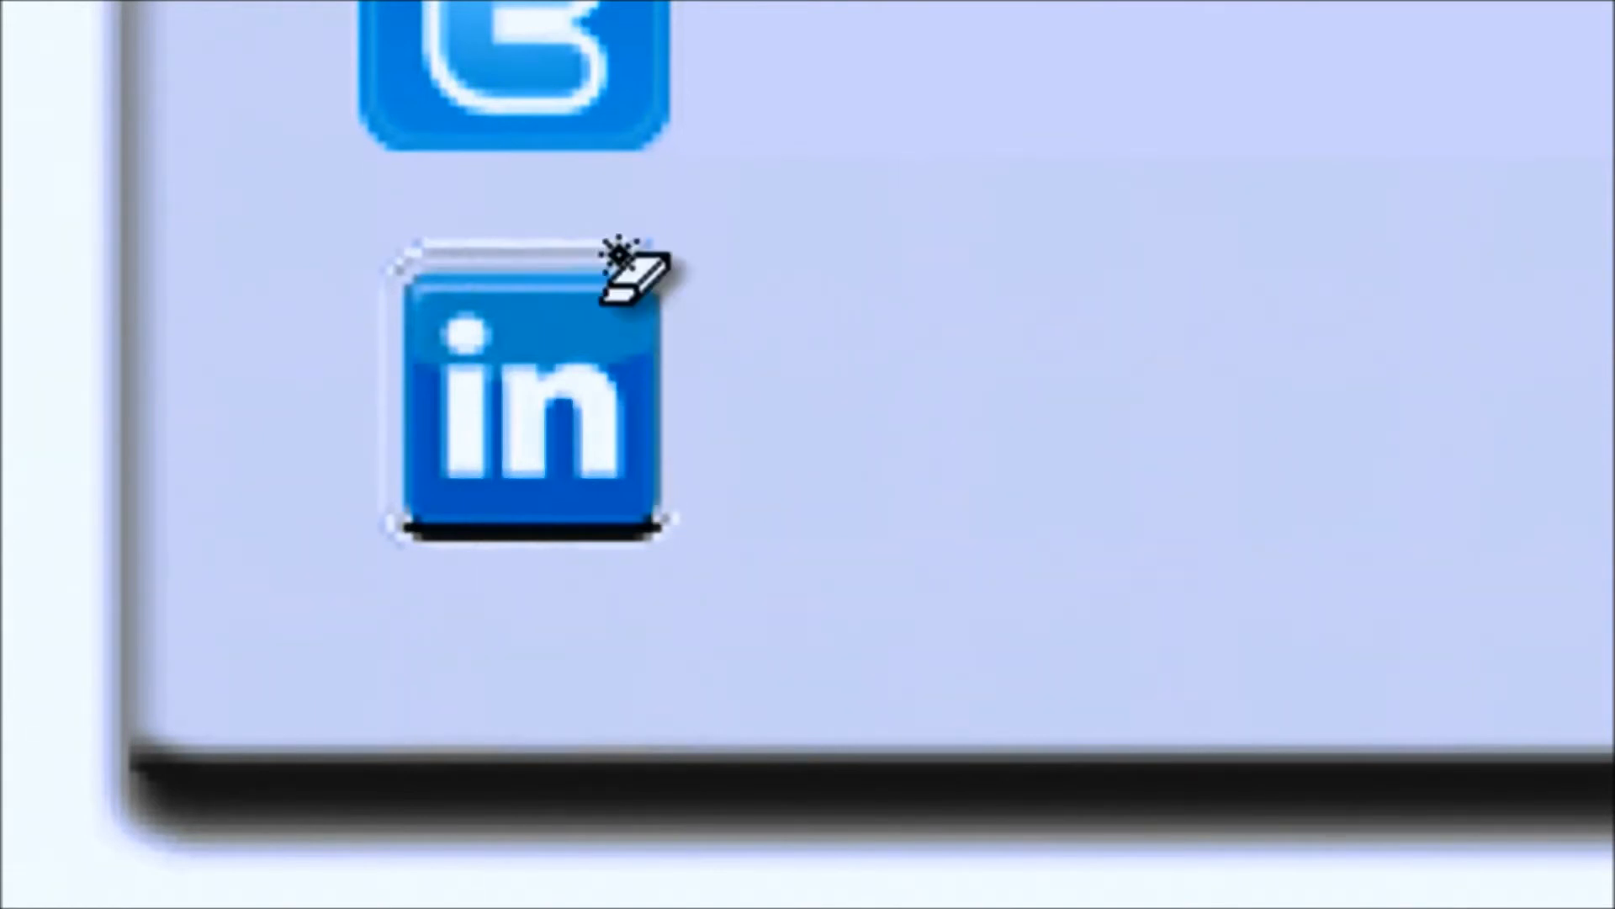
pyautogui.click(613, 249)
pyautogui.click(401, 268)
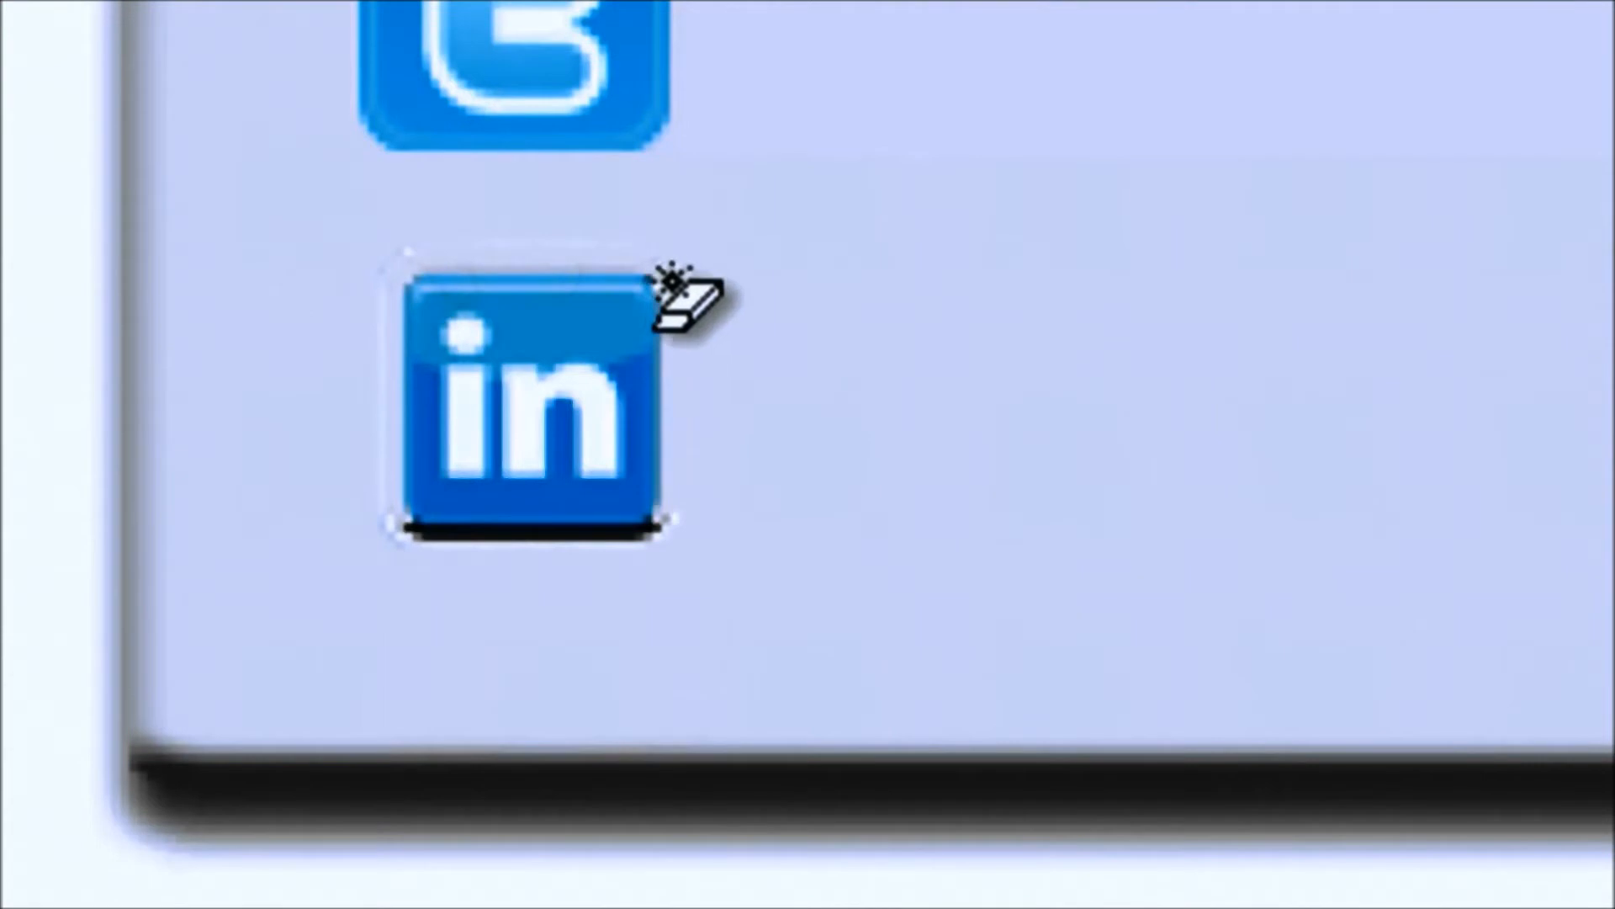
pyautogui.click(631, 530)
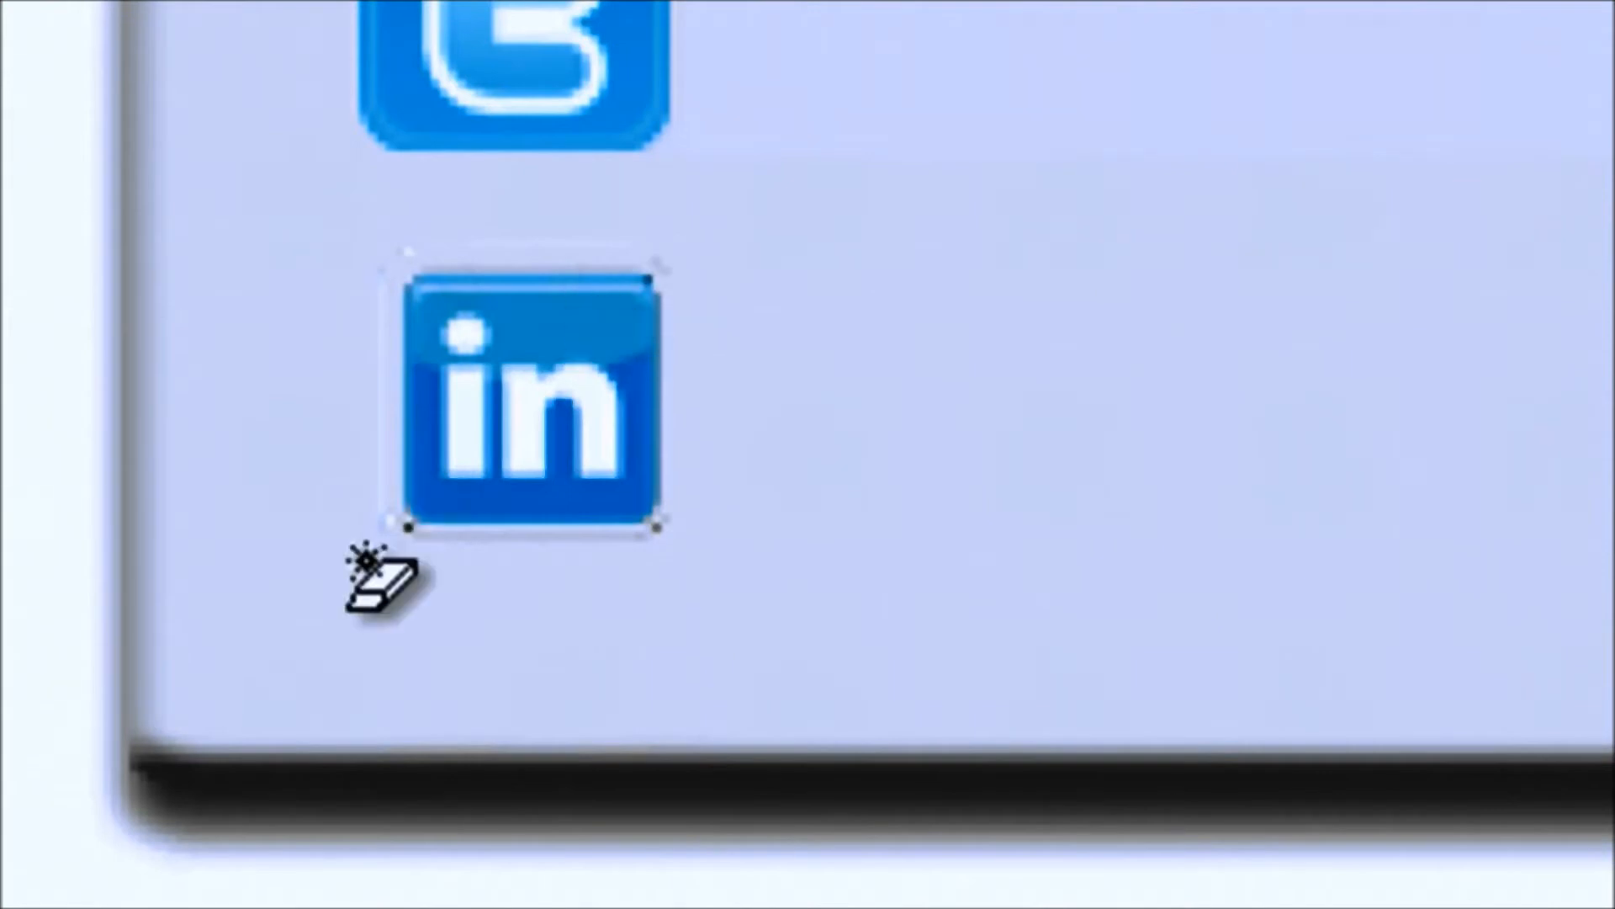
pyautogui.click(408, 528)
pyautogui.click(657, 526)
pyautogui.click(609, 537)
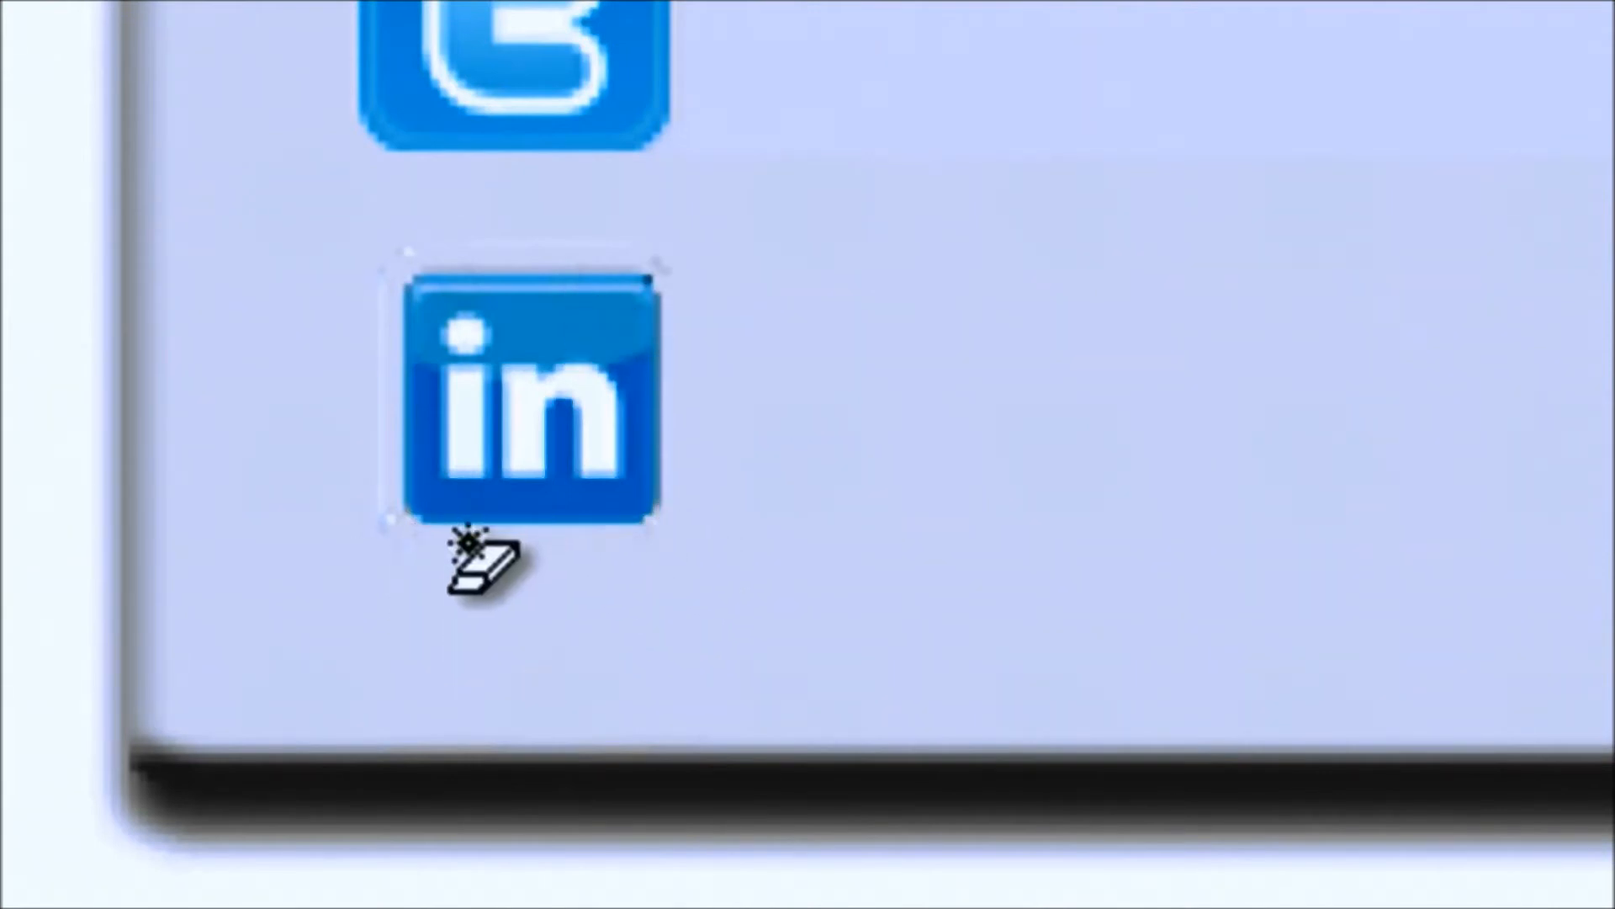
pyautogui.click(659, 283)
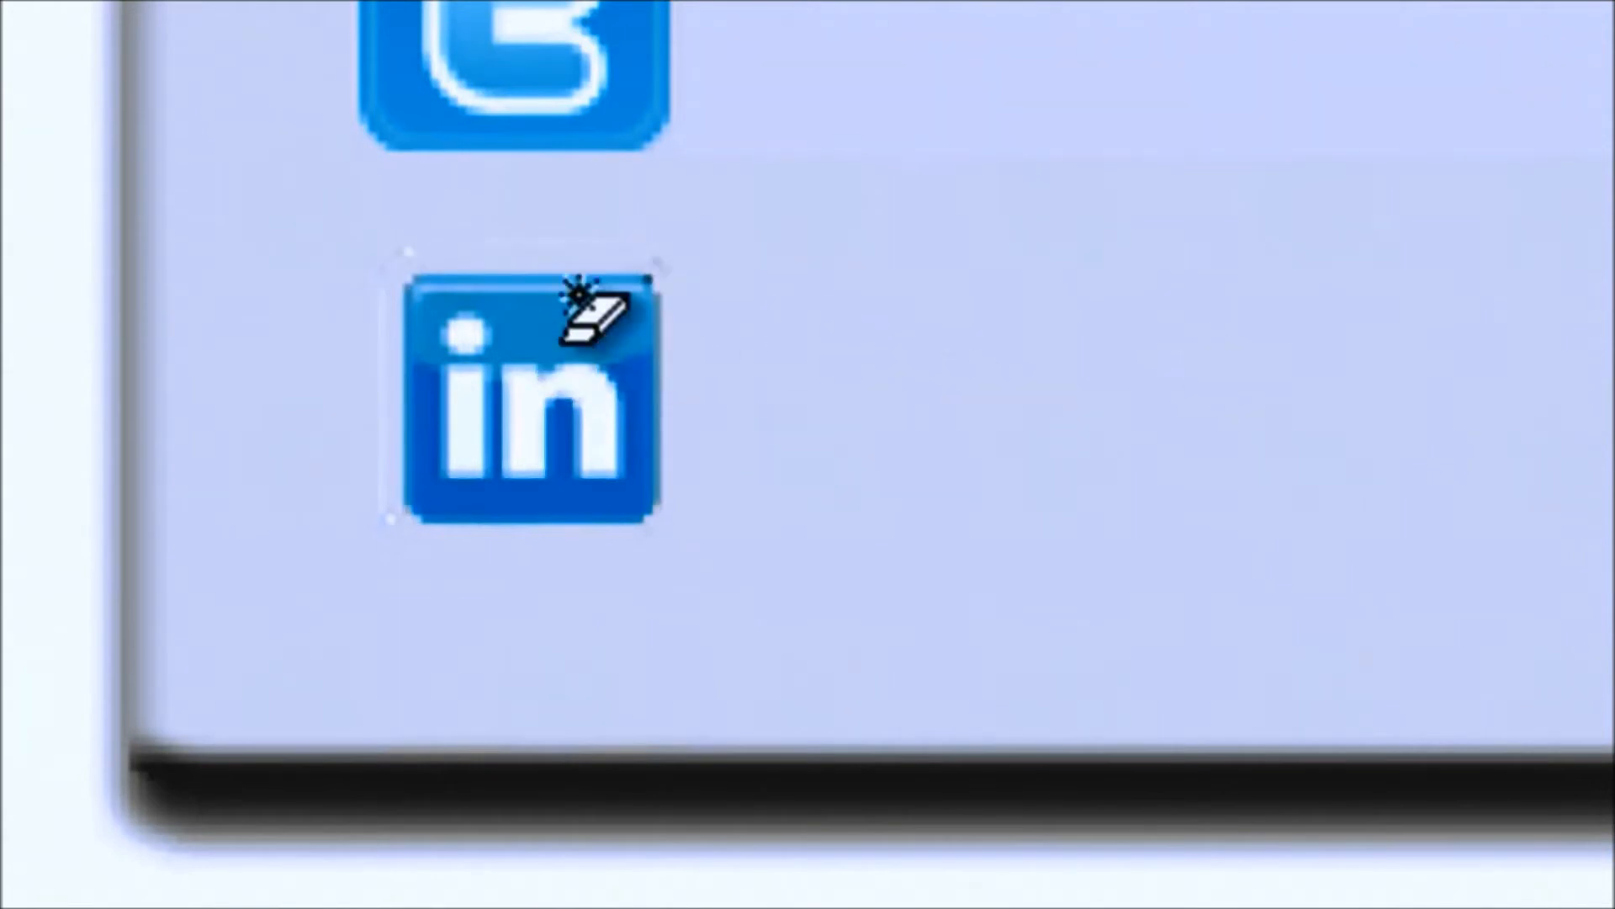
pyautogui.click(658, 295)
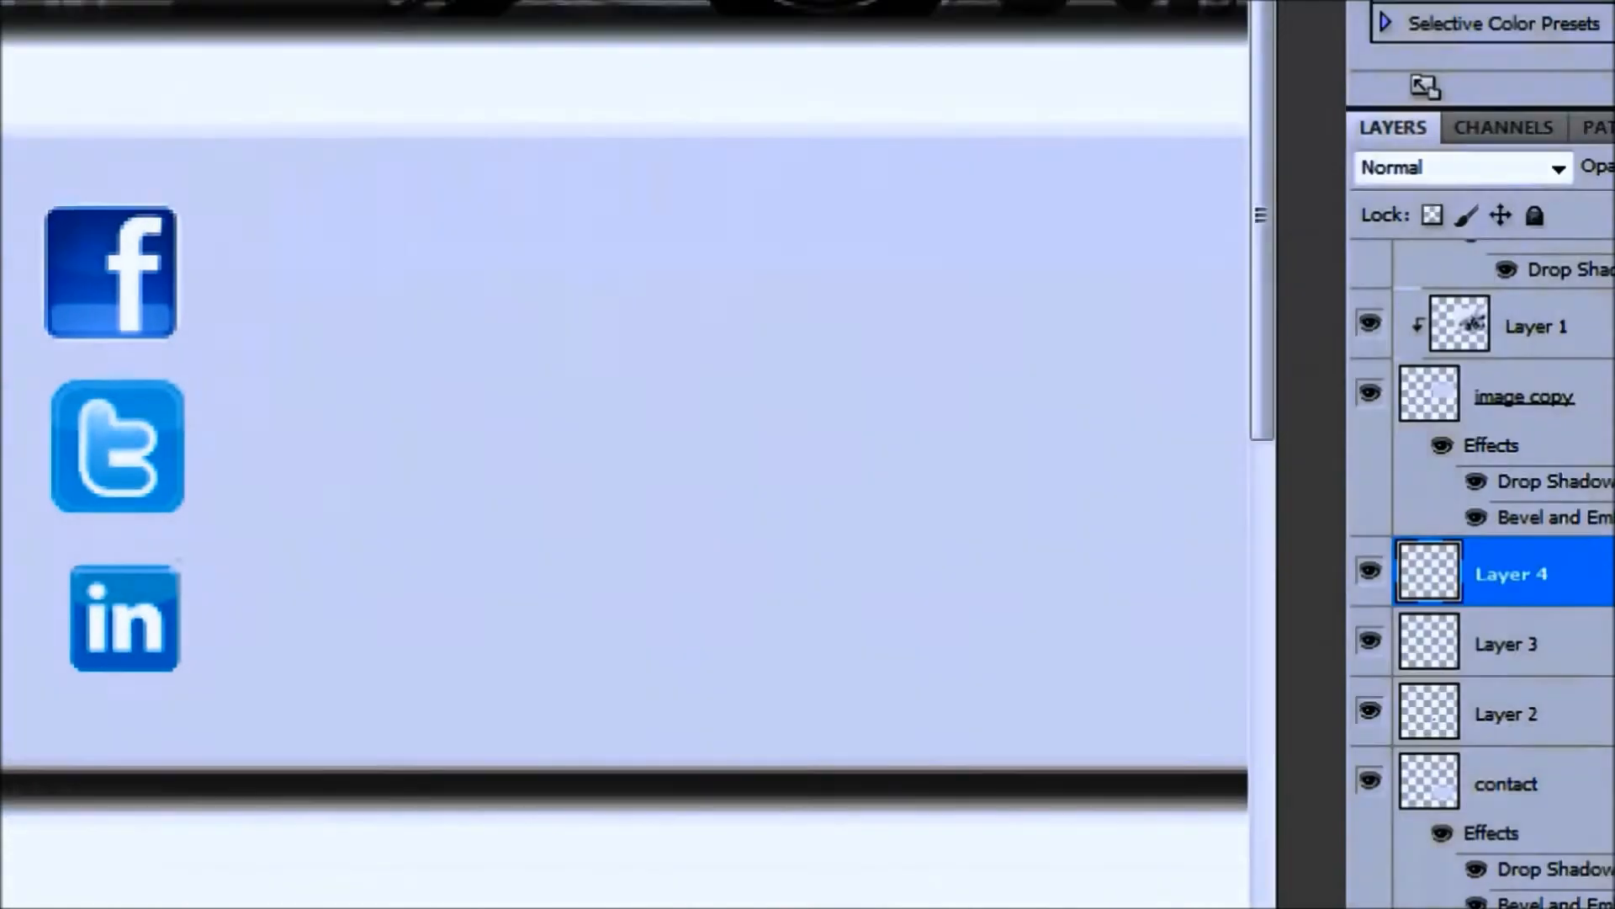
# Step: Enlarge the LinkedIn icon to roughly the Twitter icon's size and align it directly below that icon
pyautogui.hotkey('ctrl', 't')
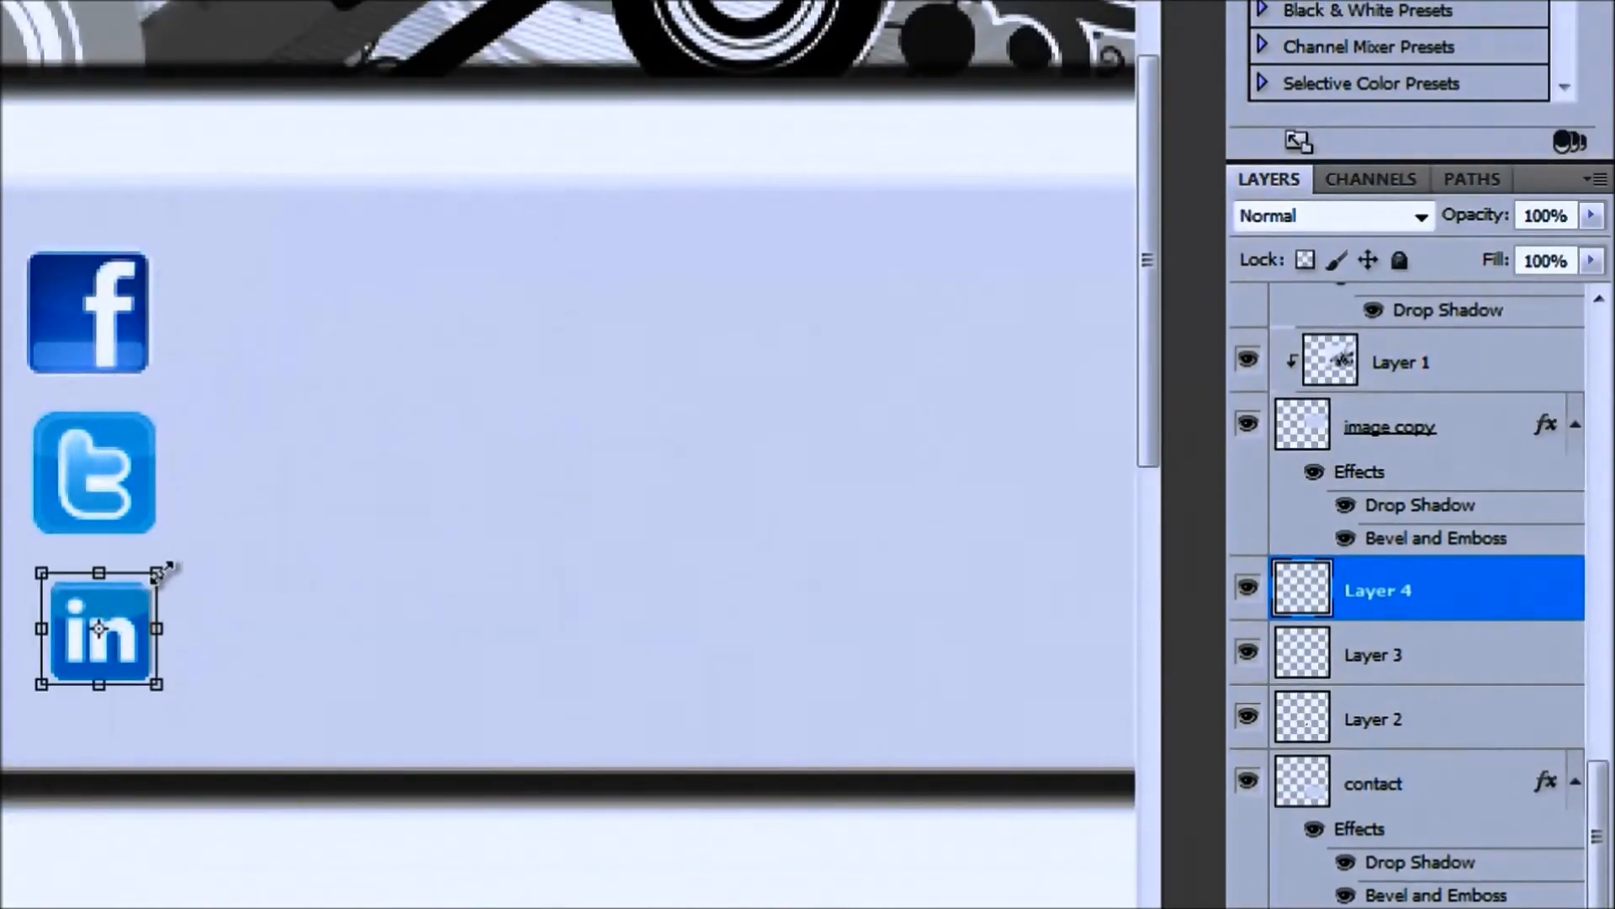
pyautogui.moveTo(165, 568); pyautogui.dragTo(187, 555)
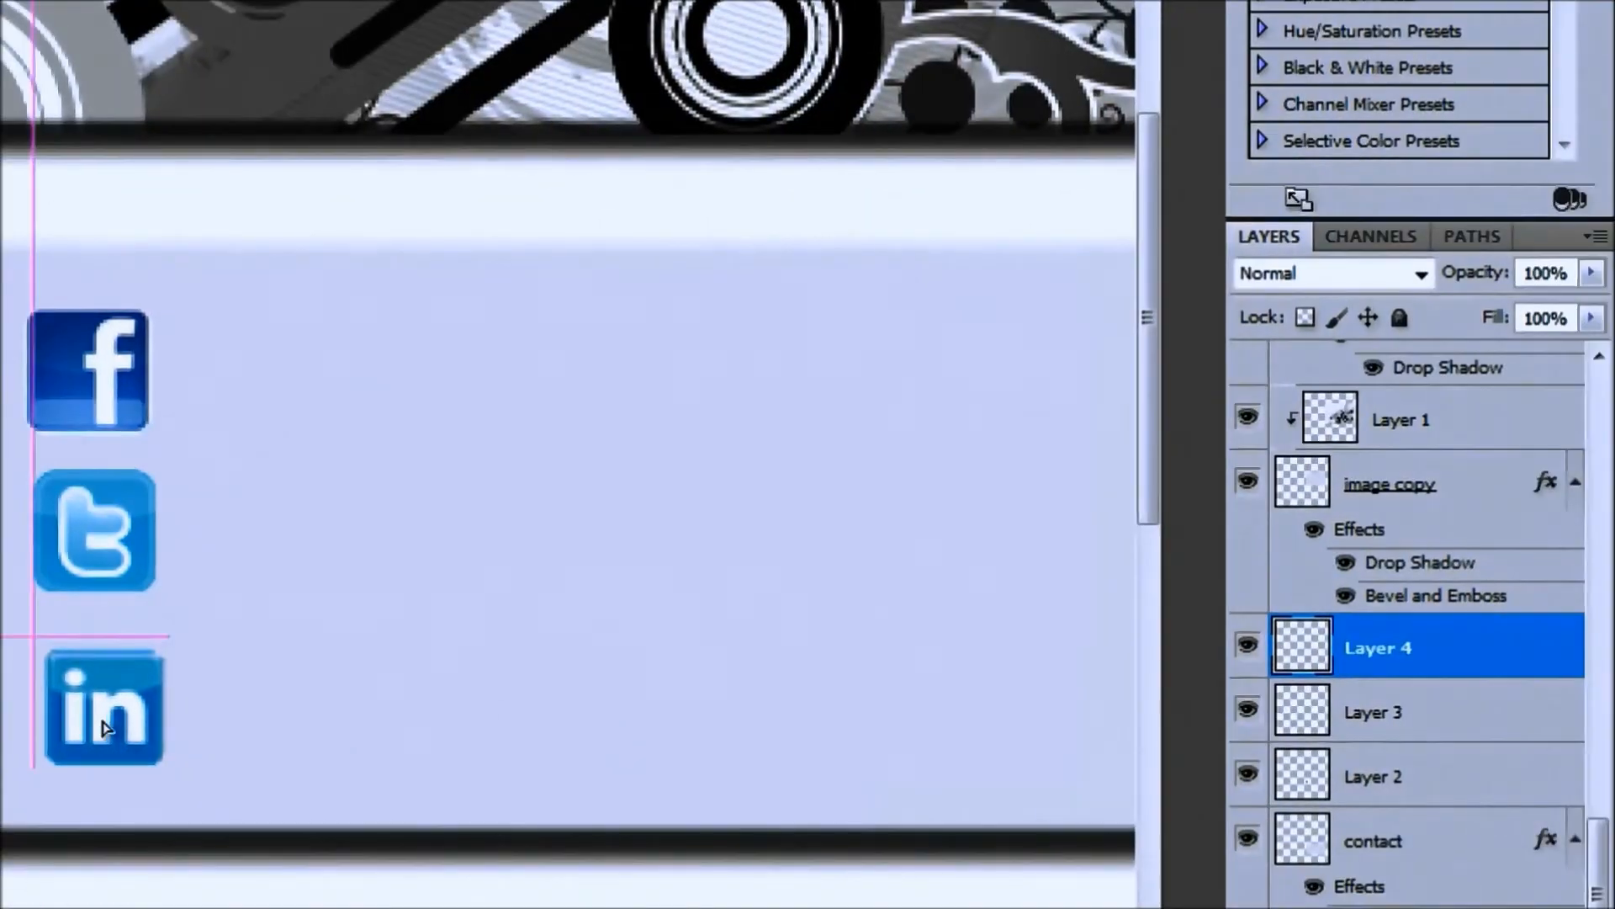
pyautogui.moveTo(103, 728); pyautogui.dragTo(99, 728)
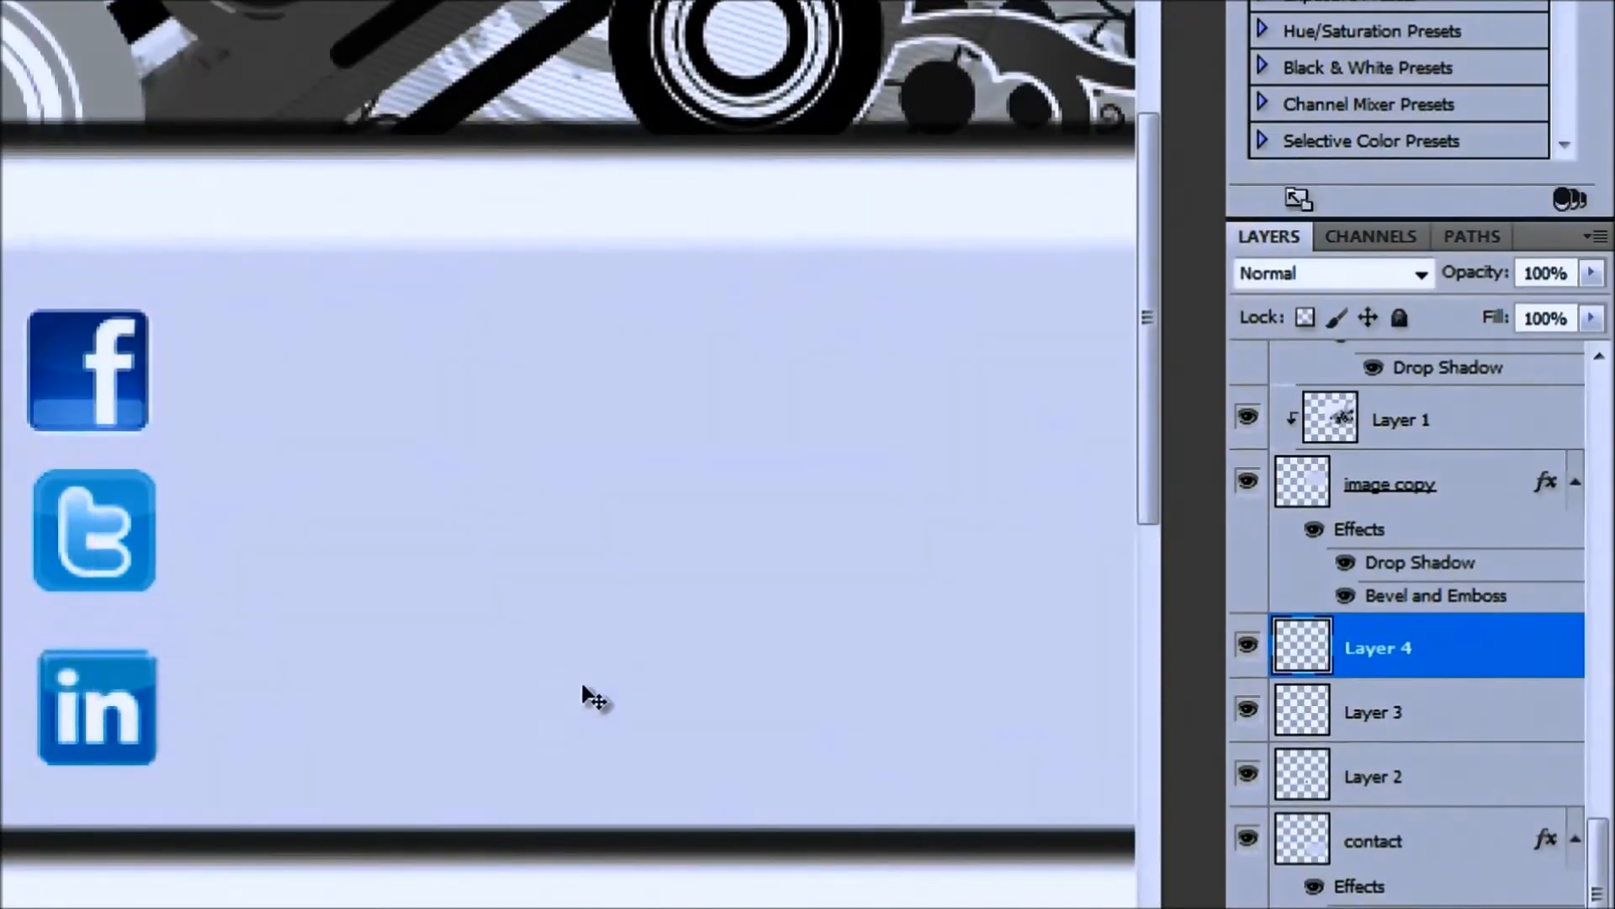
pyautogui.press('Up')
pyautogui.press('Up')
pyautogui.press('Up')
pyautogui.press('Up')
pyautogui.press('Up')
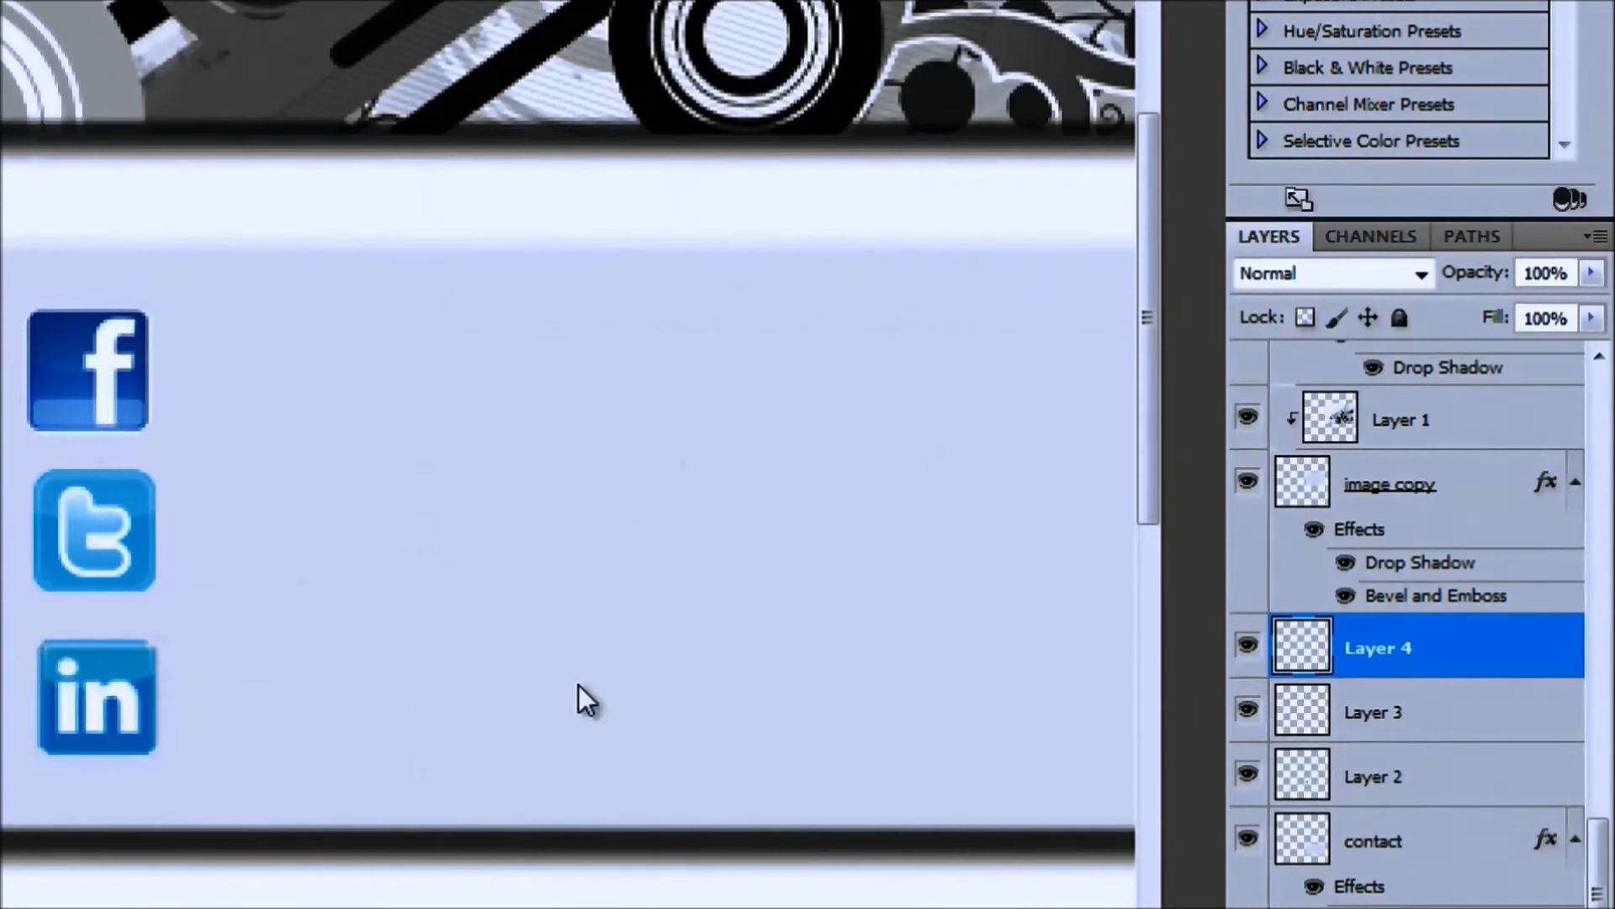
pyautogui.press('Down')
pyautogui.press('Down')
pyautogui.press('Down')
pyautogui.press('Down')
pyautogui.press('Down')
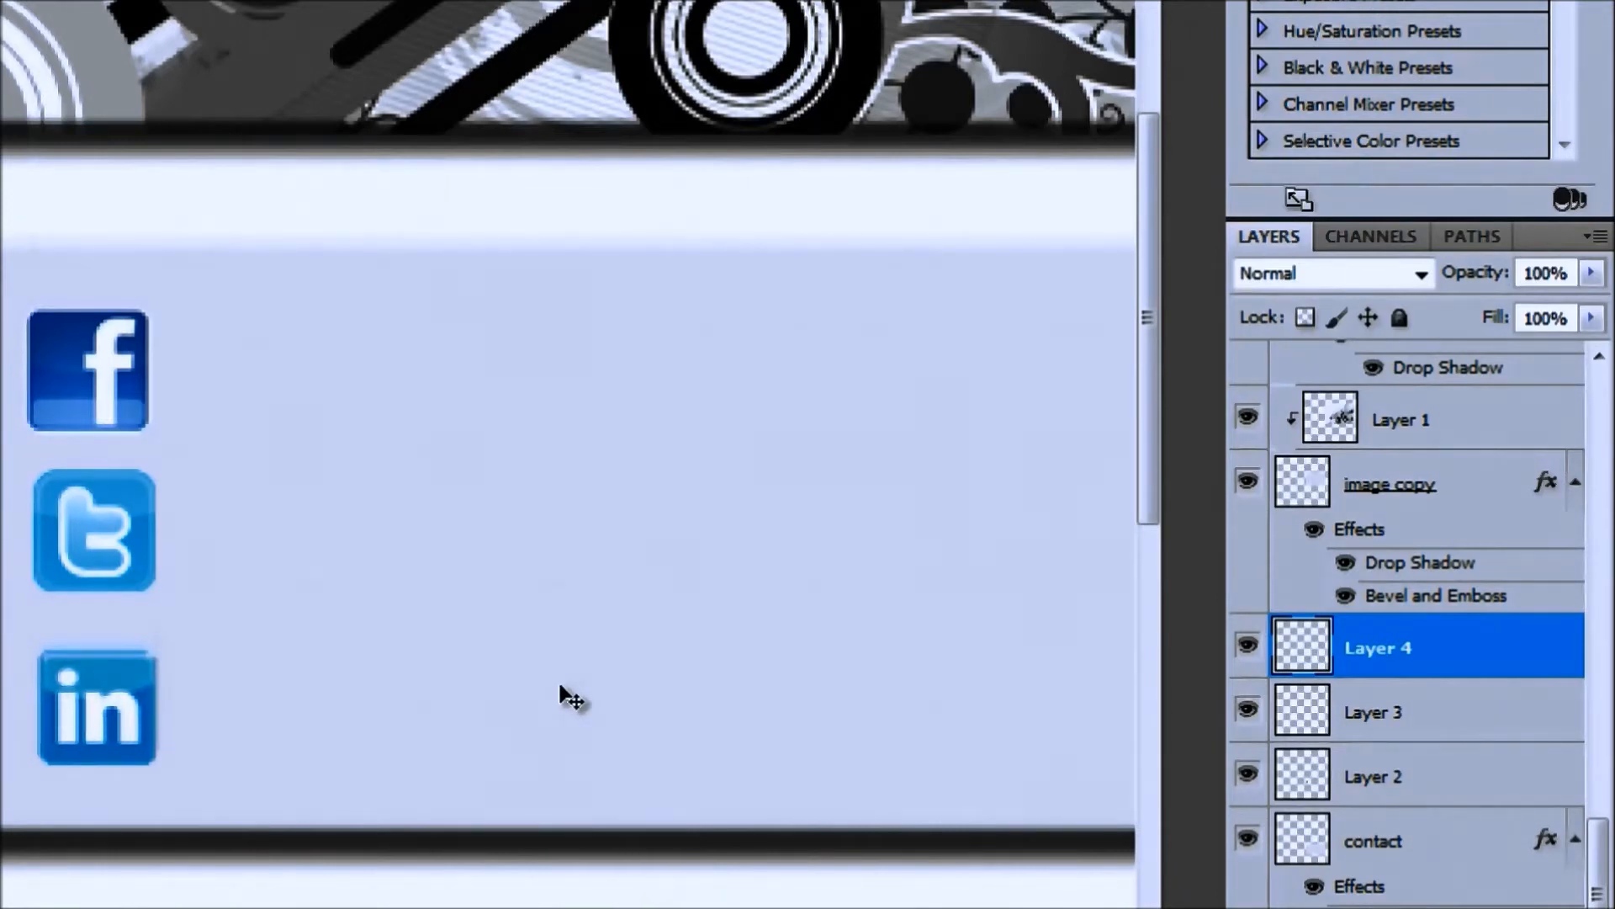
# Step: Nudge the Twitter icon on Layer 3 slightly down to even out the spacing between the three icons
pyautogui.click(1493, 728)
pyautogui.press('Down')
pyautogui.press('Down')
pyautogui.press('Down')
pyautogui.press('Down')
pyautogui.press('Down')
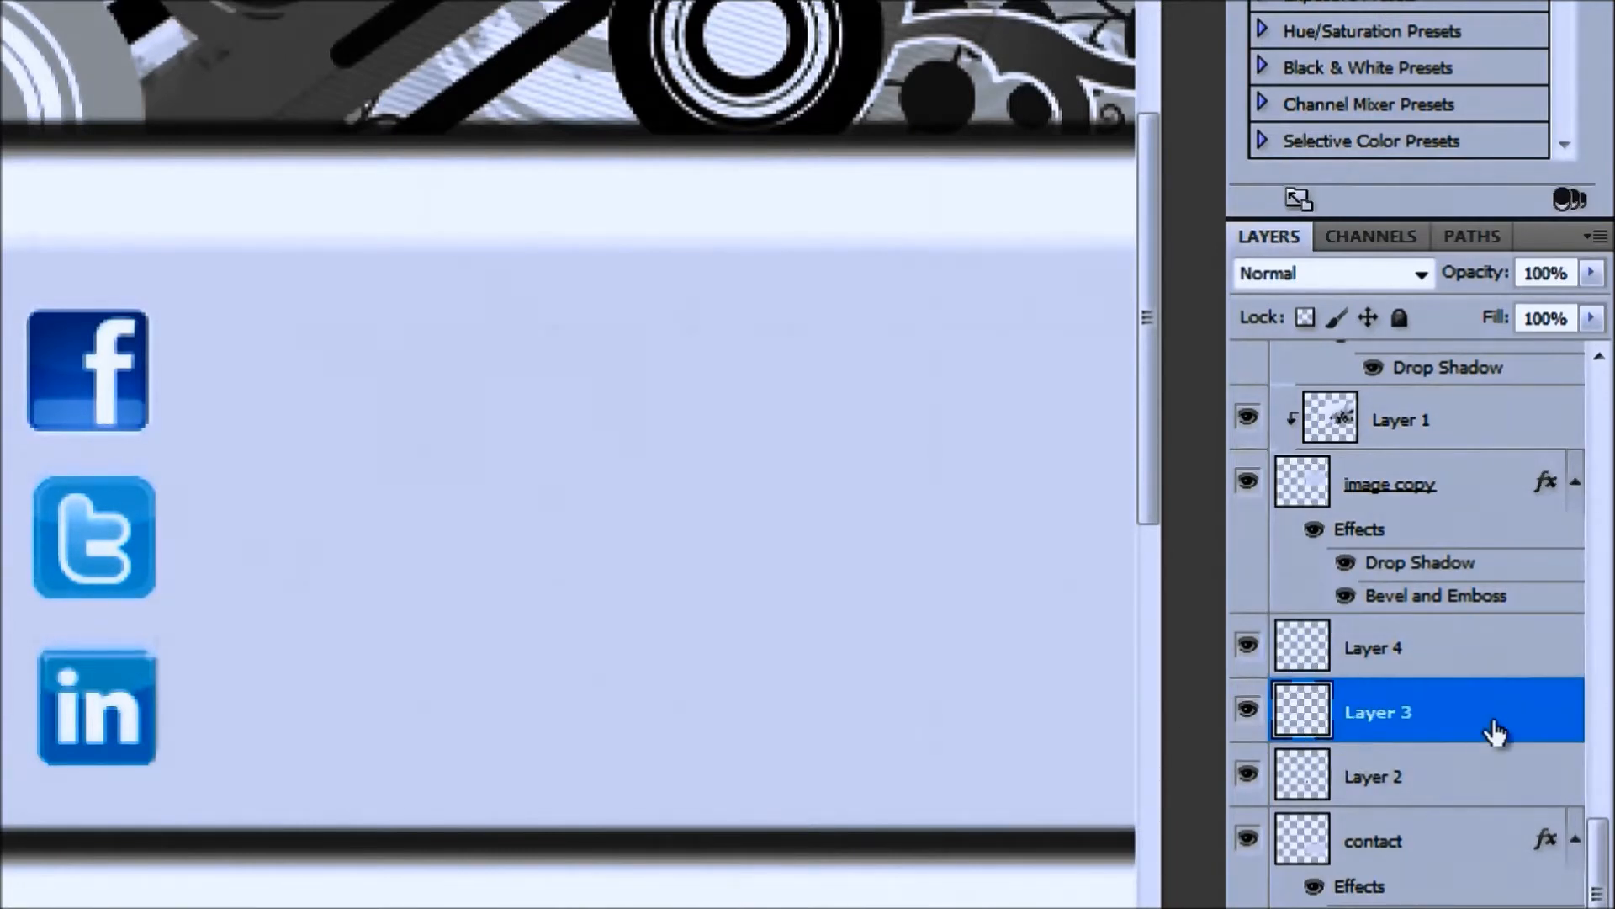
# Step: Identify the icon on Layer 4 by toggling its visibility and rename the layer as linkedin
pyautogui.click(1460, 658)
pyautogui.click(1247, 648)
pyautogui.click(1247, 648)
pyautogui.doubleClick(1401, 649)
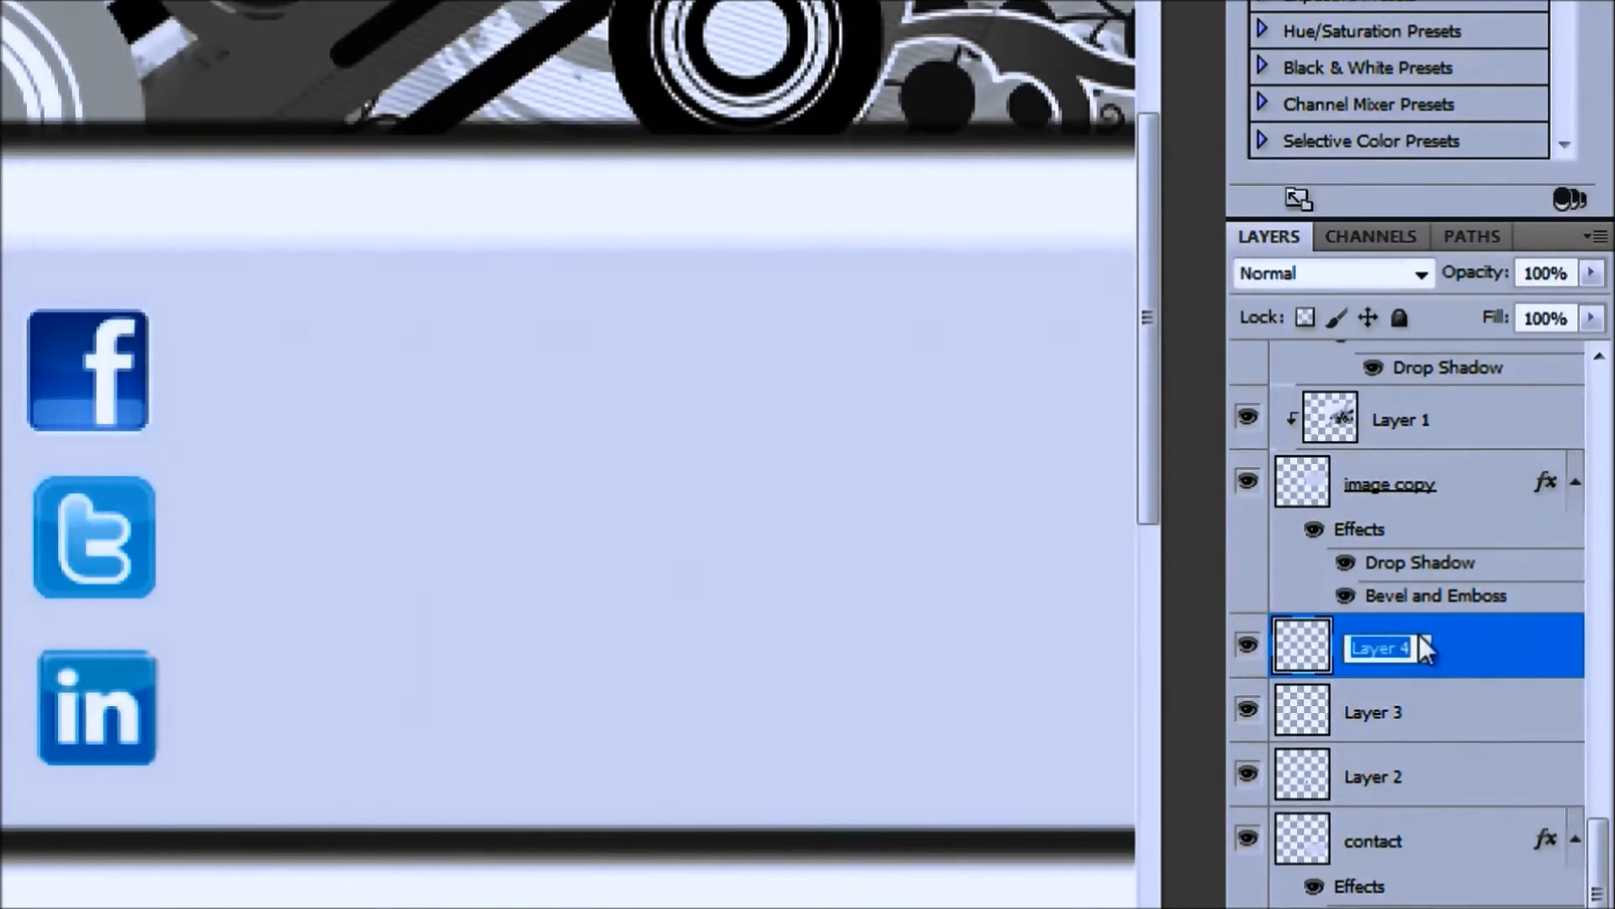
pyautogui.write('linkedin')
# Step: Identify the icon on Layer 3 by toggling its visibility and rename the layer as twitter
pyautogui.click(1380, 713)
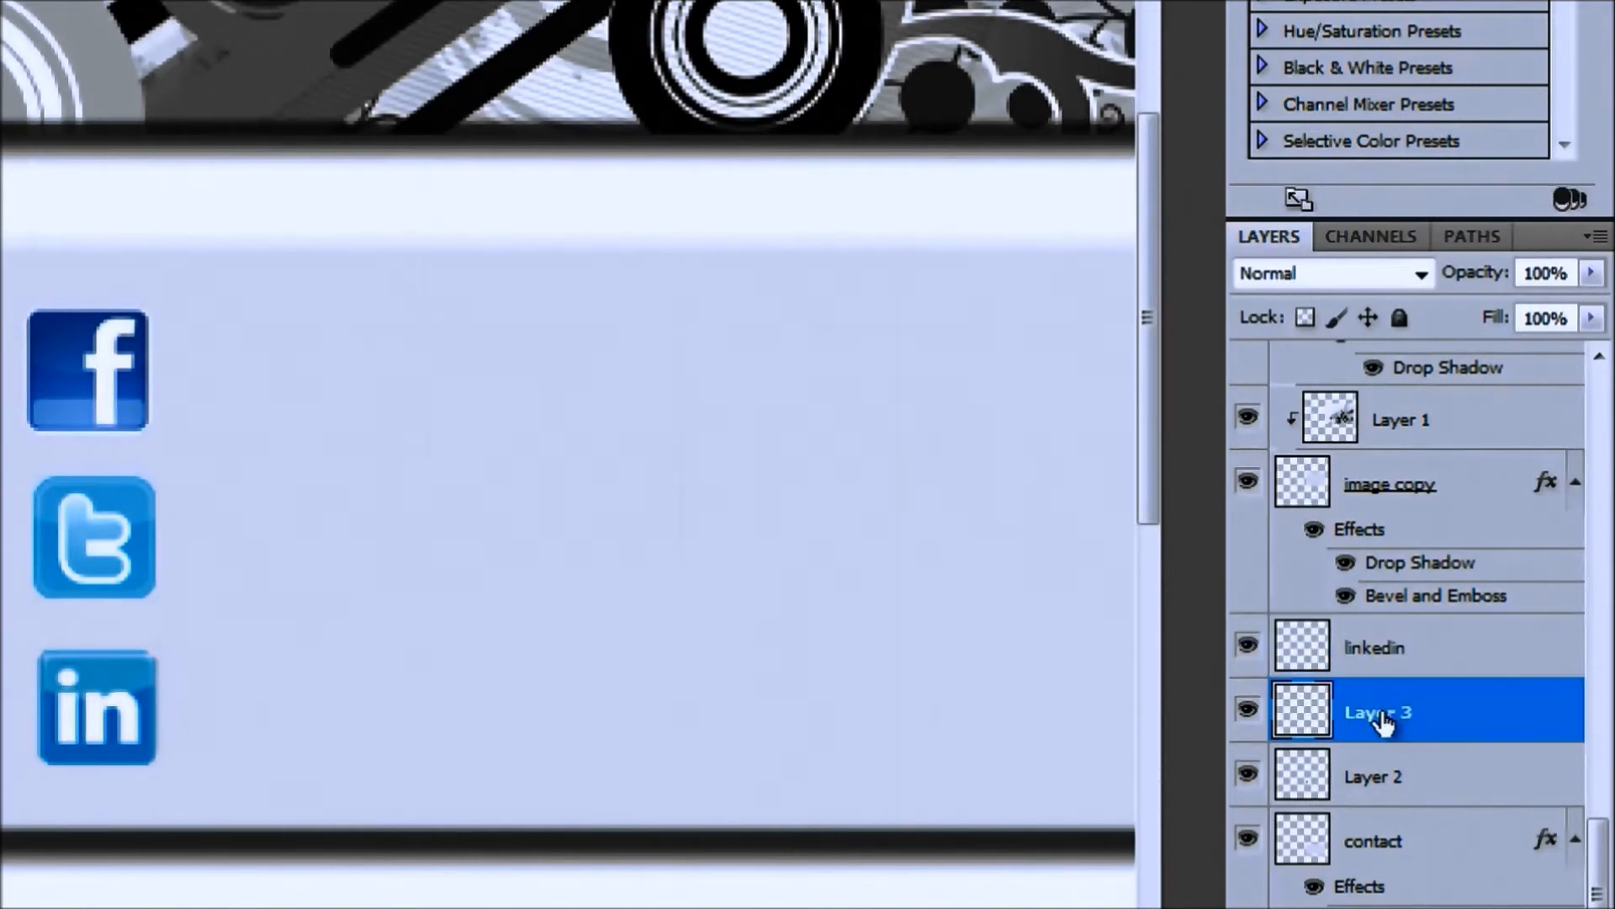
pyautogui.click(1250, 709)
pyautogui.click(1250, 709)
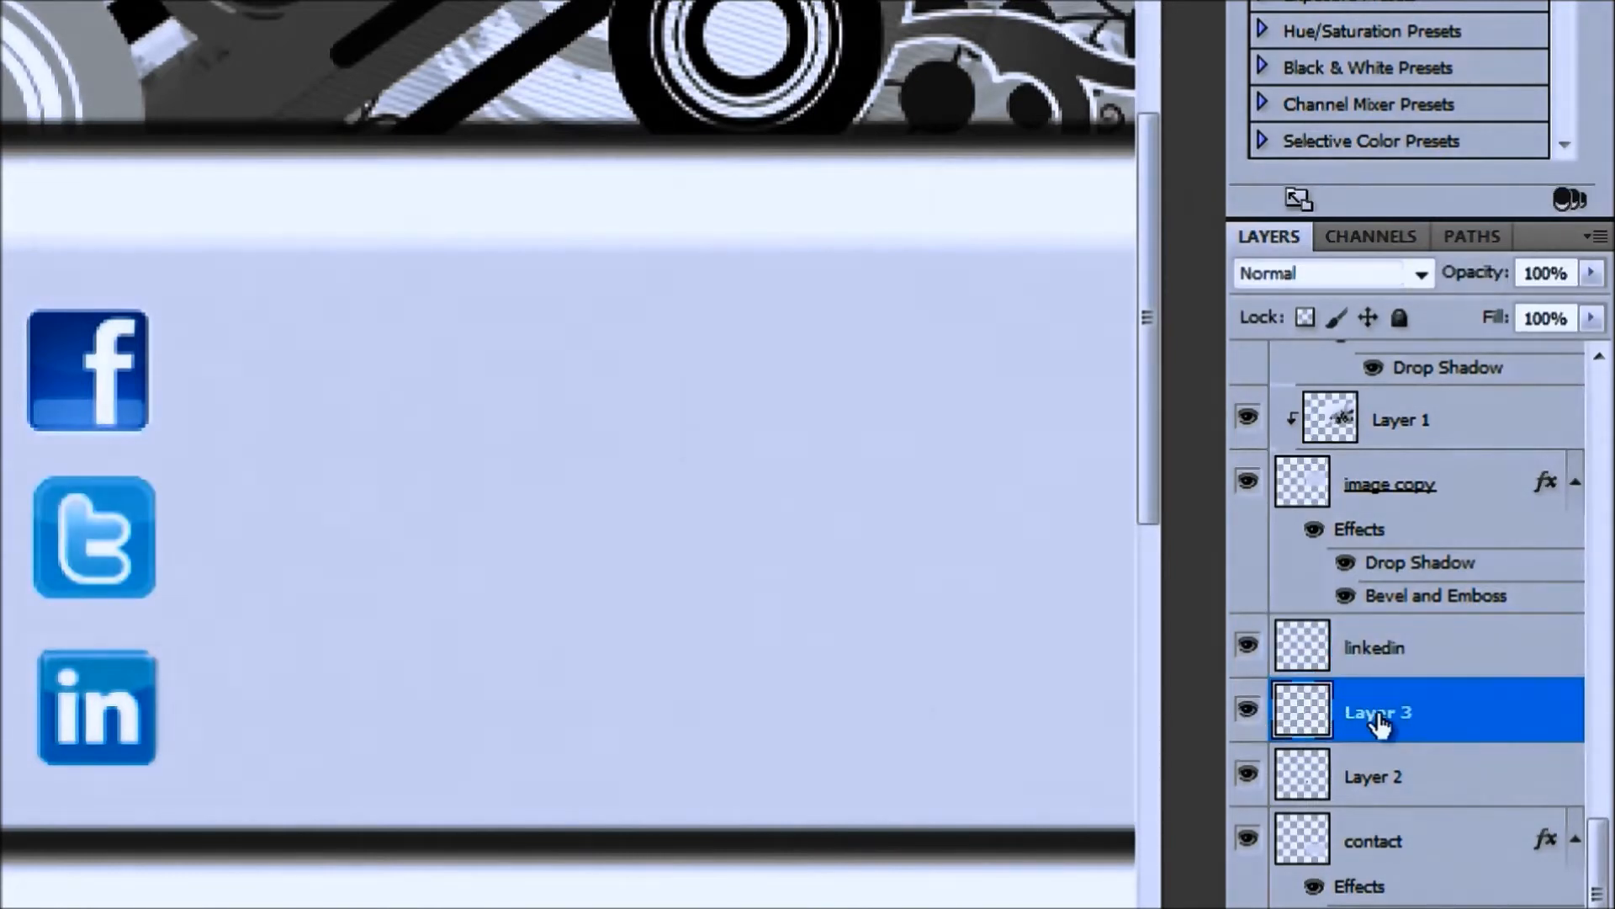
pyautogui.doubleClick(1380, 713)
pyautogui.write('twitter')
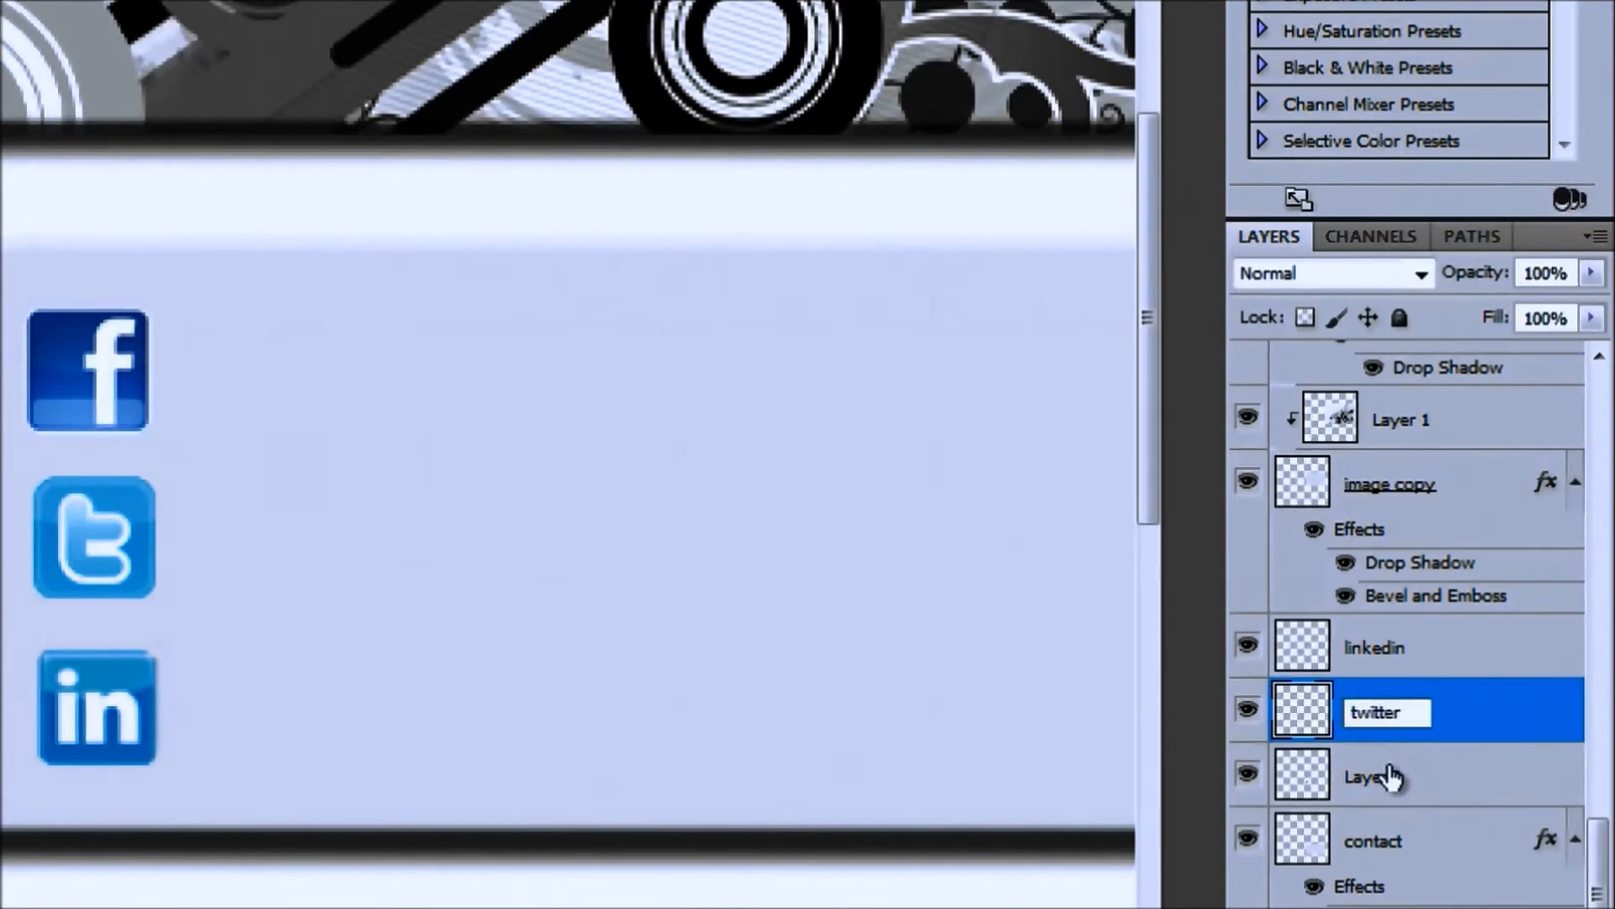
# Step: Rename Layer 2, which holds the Facebook icon, as facebook
pyautogui.click(1380, 798)
pyautogui.doubleClick(1384, 779)
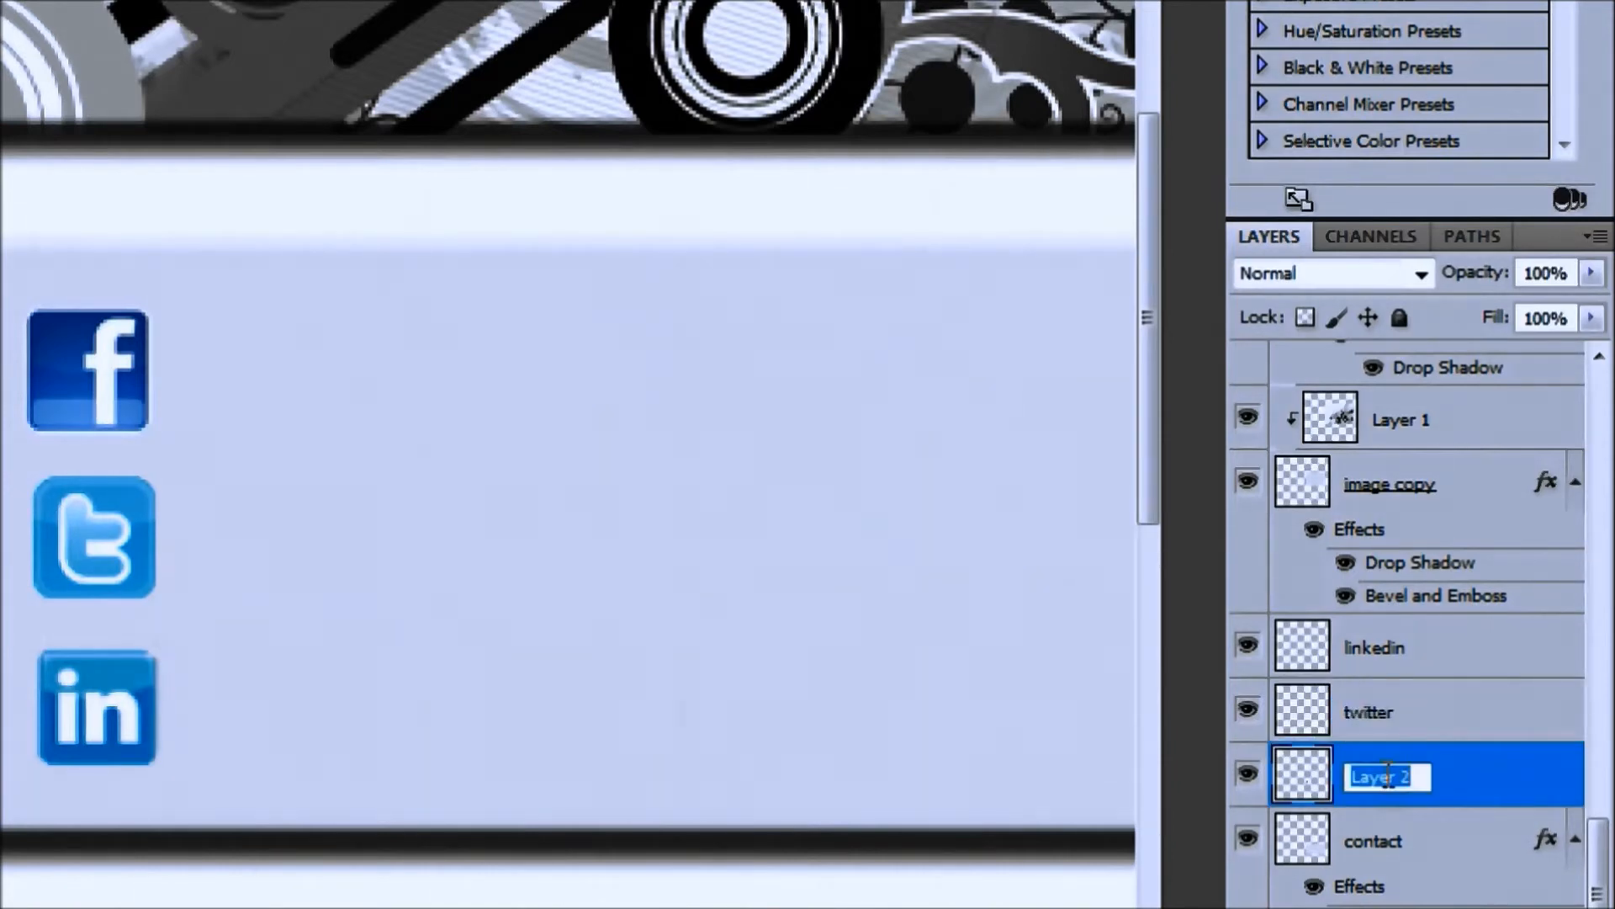
pyautogui.write('facebook')
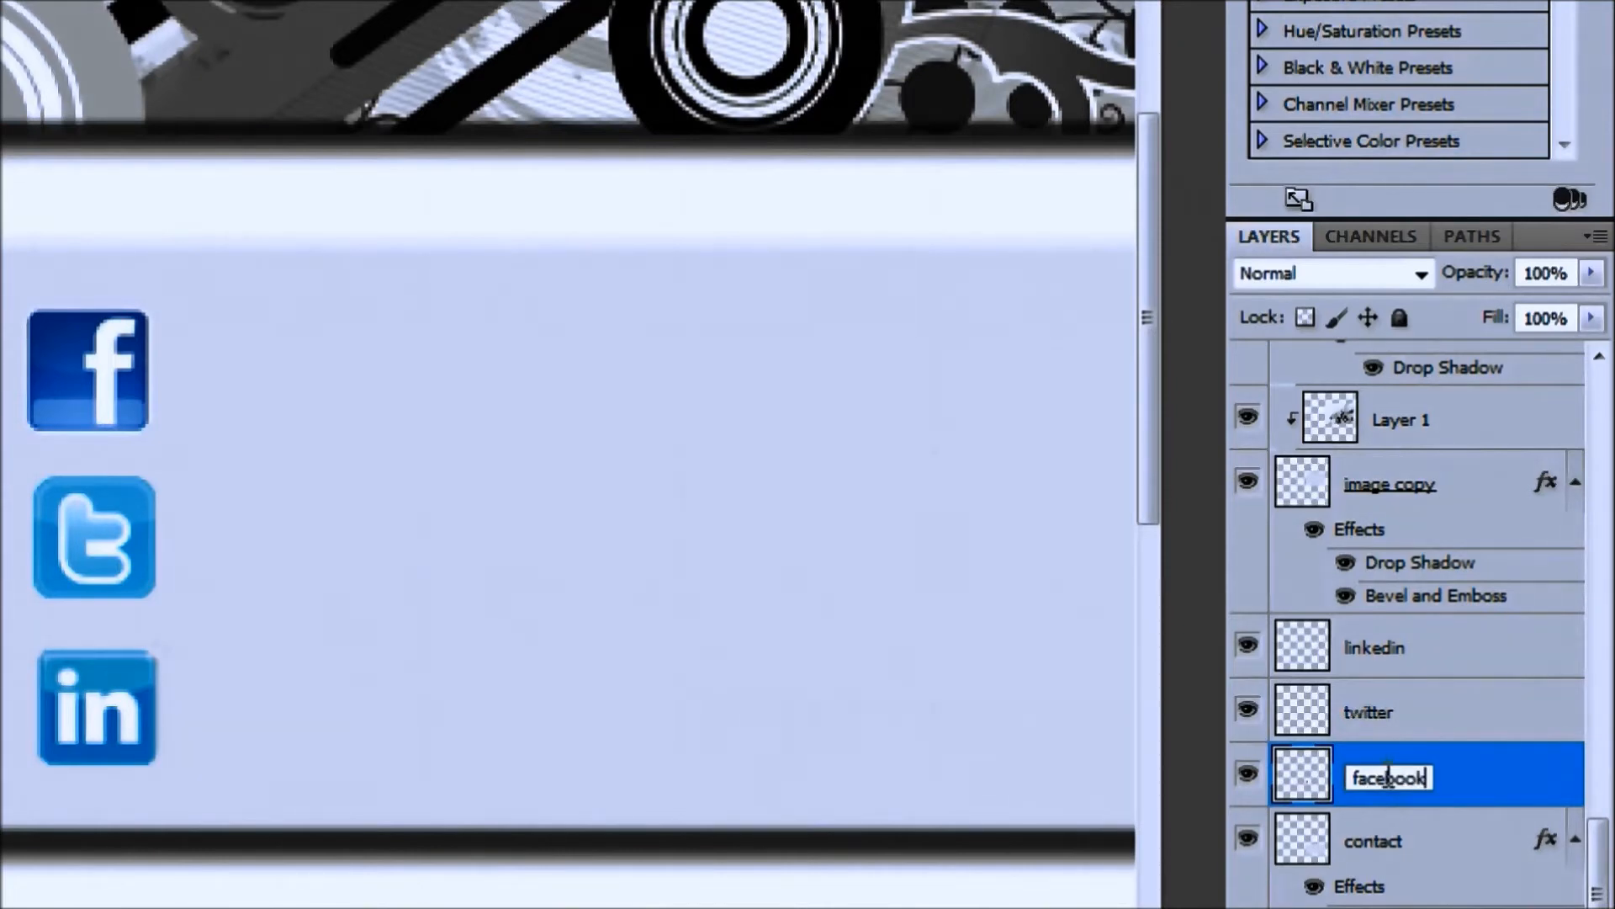
# Step: Reorder the icon layers so that facebook is above twitter and twitter is above linkedin
pyautogui.click(1422, 731)
pyautogui.click(1433, 784)
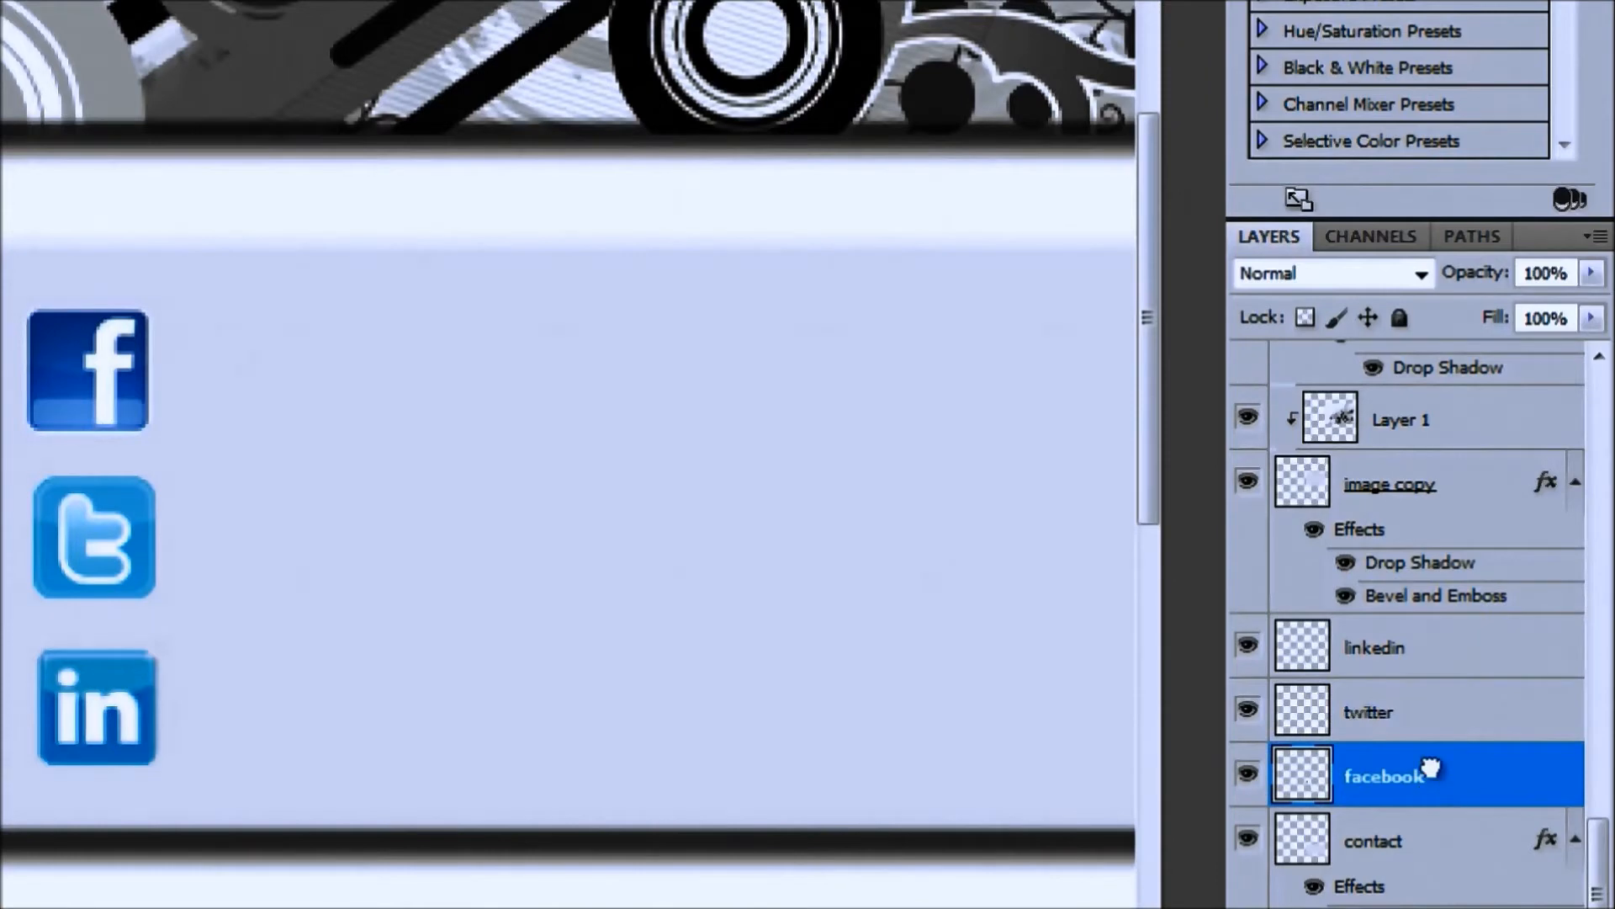
pyautogui.moveTo(1428, 737); pyautogui.dragTo(1435, 642)
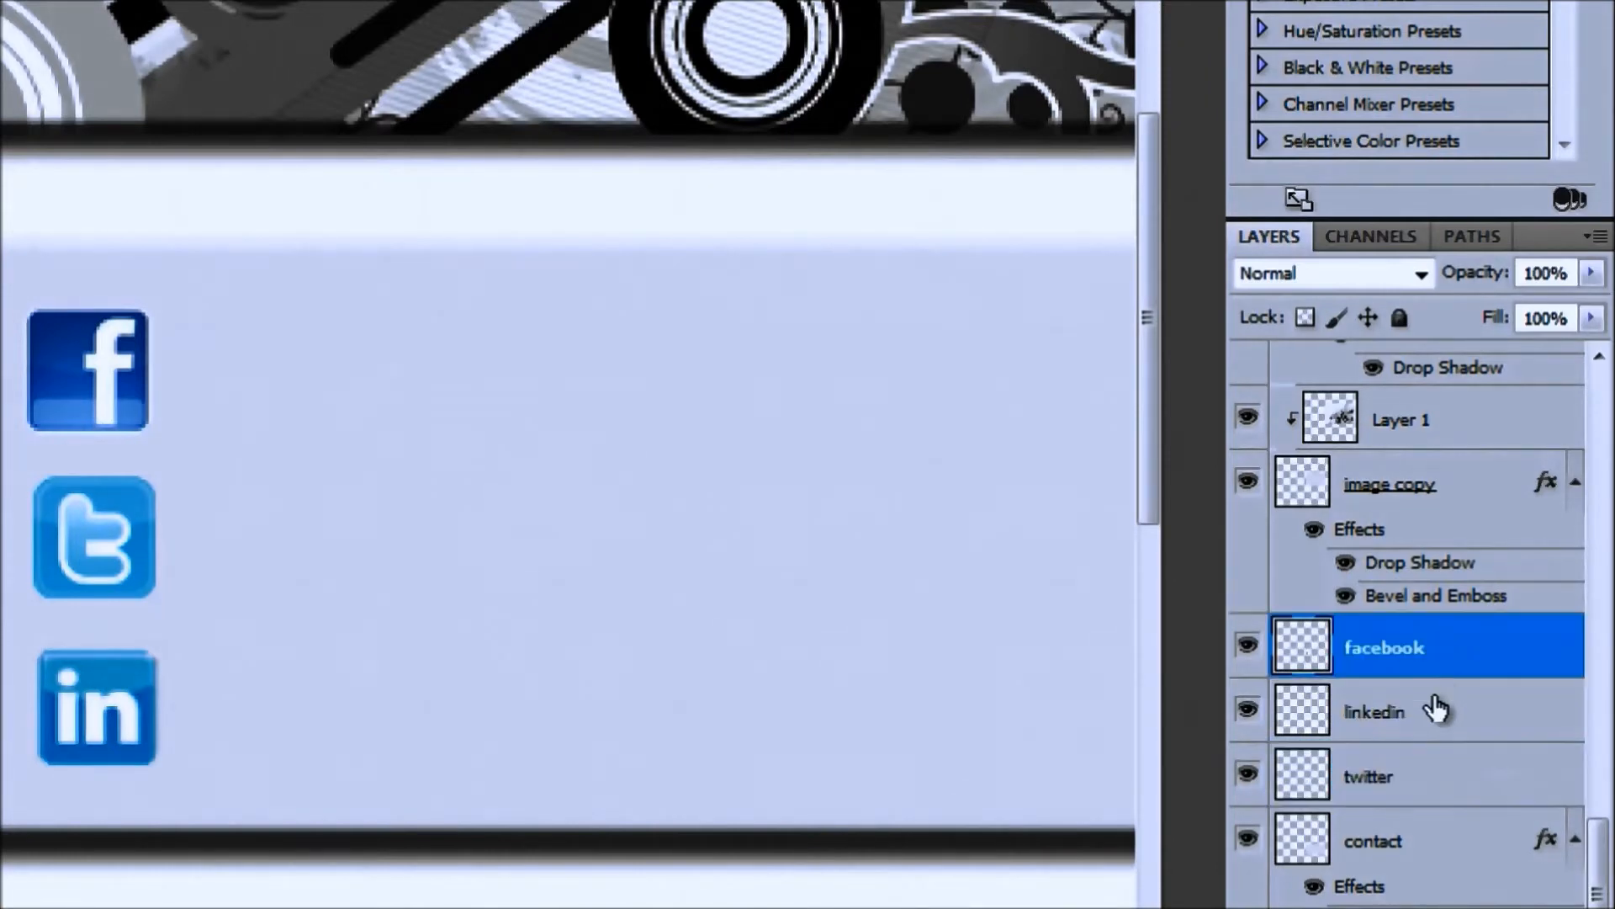
pyautogui.moveTo(1430, 776); pyautogui.dragTo(1464, 665)
pyautogui.click(1478, 657)
pyautogui.click(1447, 715)
pyautogui.click(1428, 786)
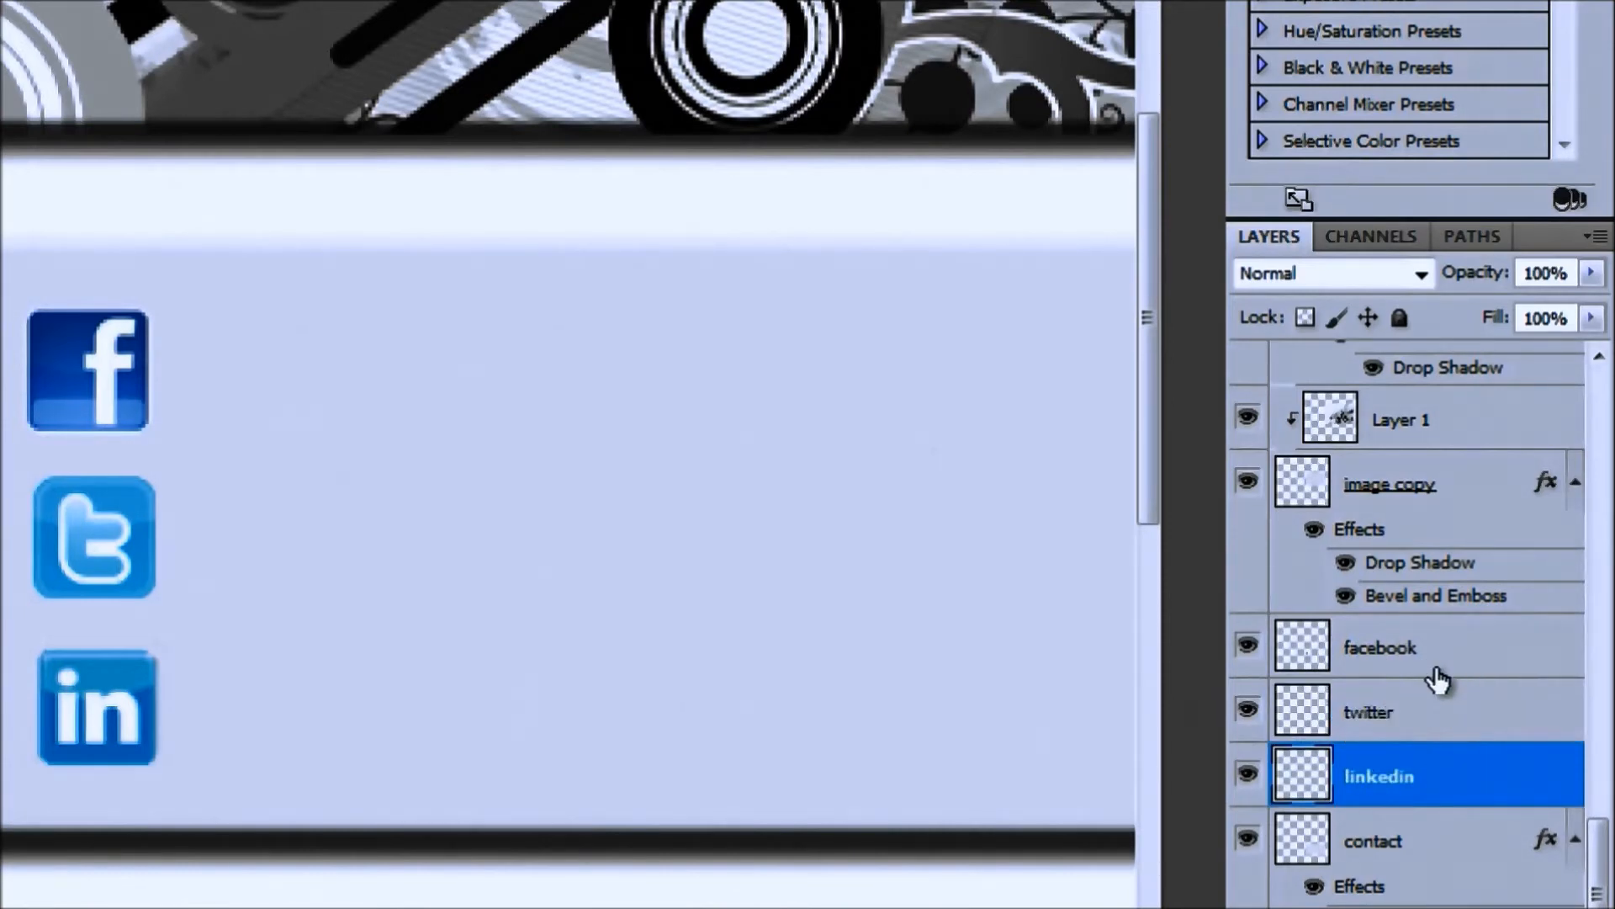
pyautogui.click(1447, 644)
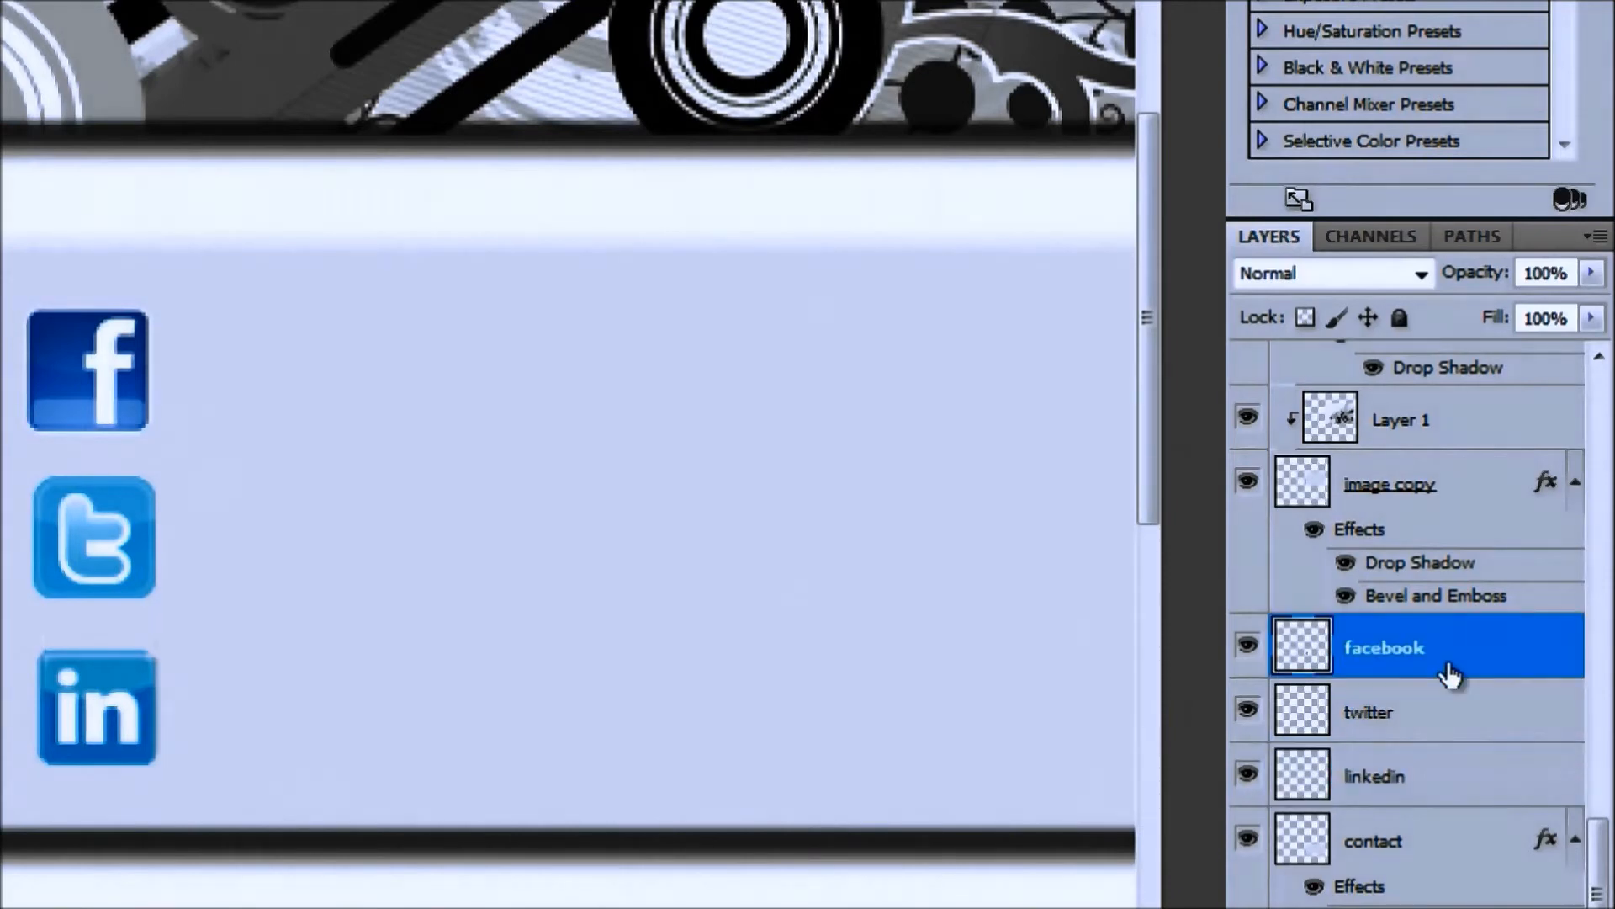
# Step: Nudge the icon on the linkedin layer slightly left to align it with the Twitter icon above
pyautogui.moveTo(1605, 860); pyautogui.dragTo(1607, 419)
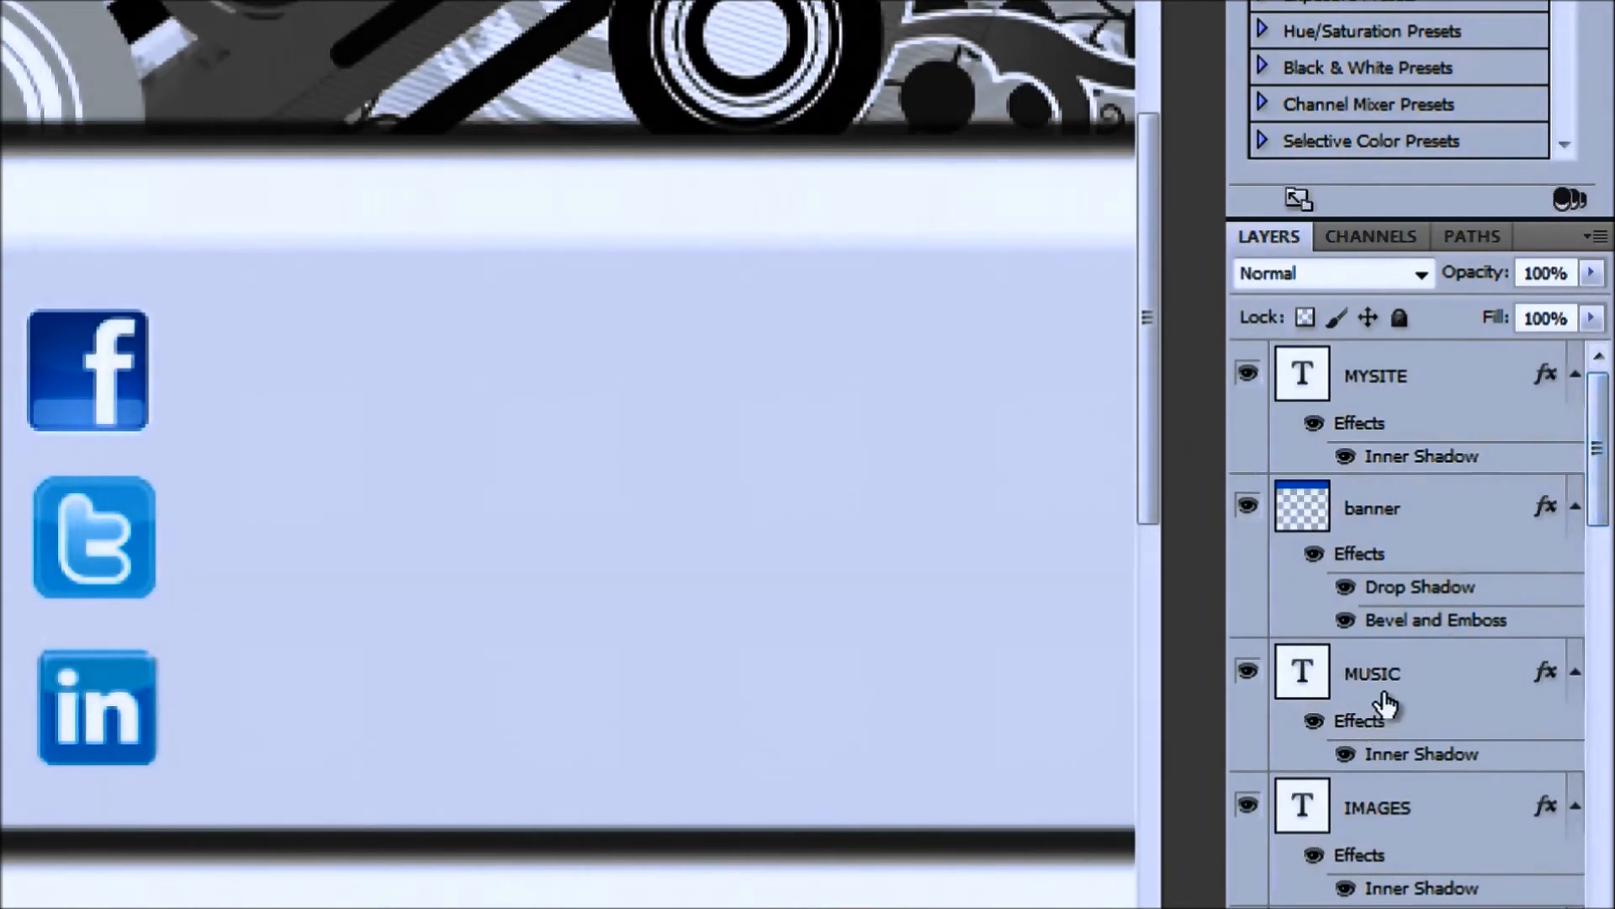
pyautogui.moveTo(1603, 484); pyautogui.dragTo(1605, 892)
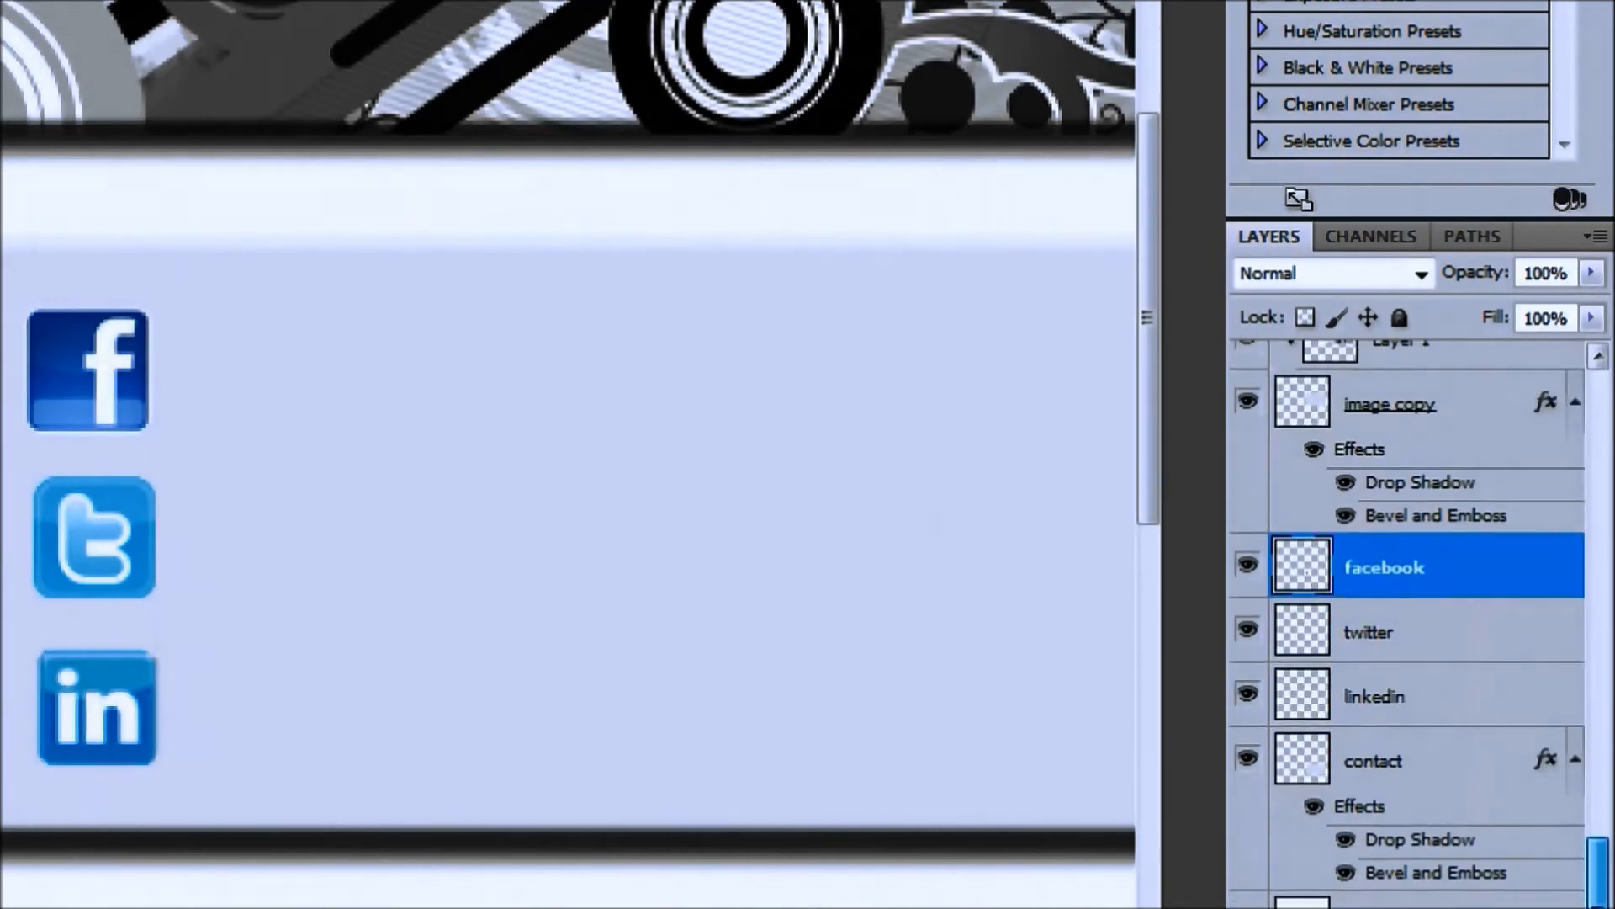
pyautogui.click(1429, 709)
pyautogui.press('Left')
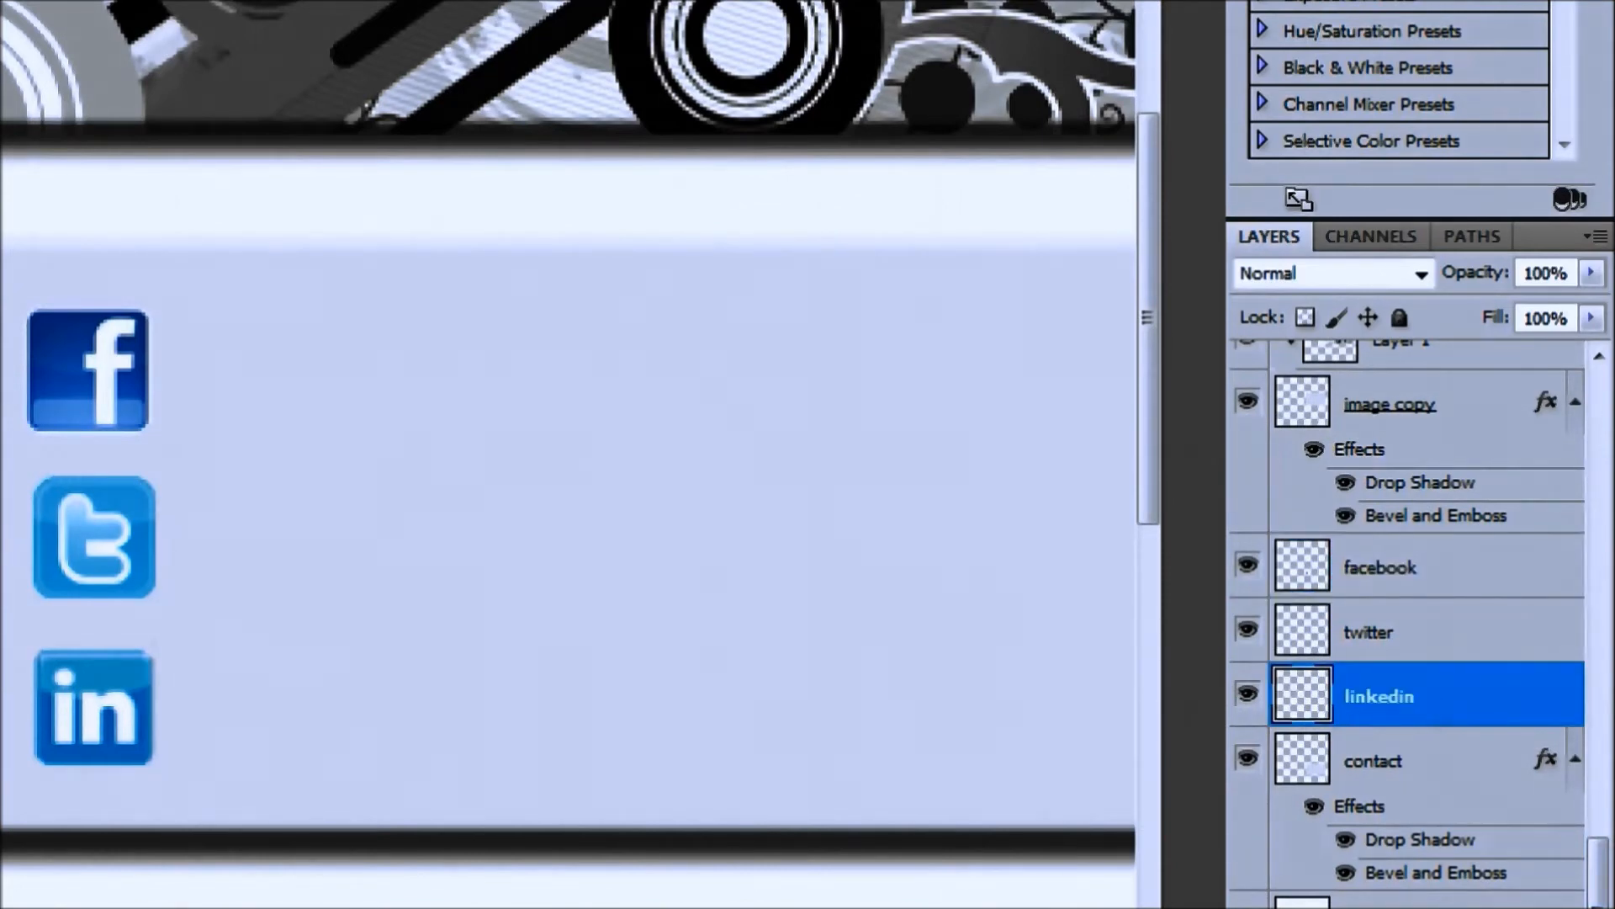
pyautogui.hotkey('ctrl', '-')
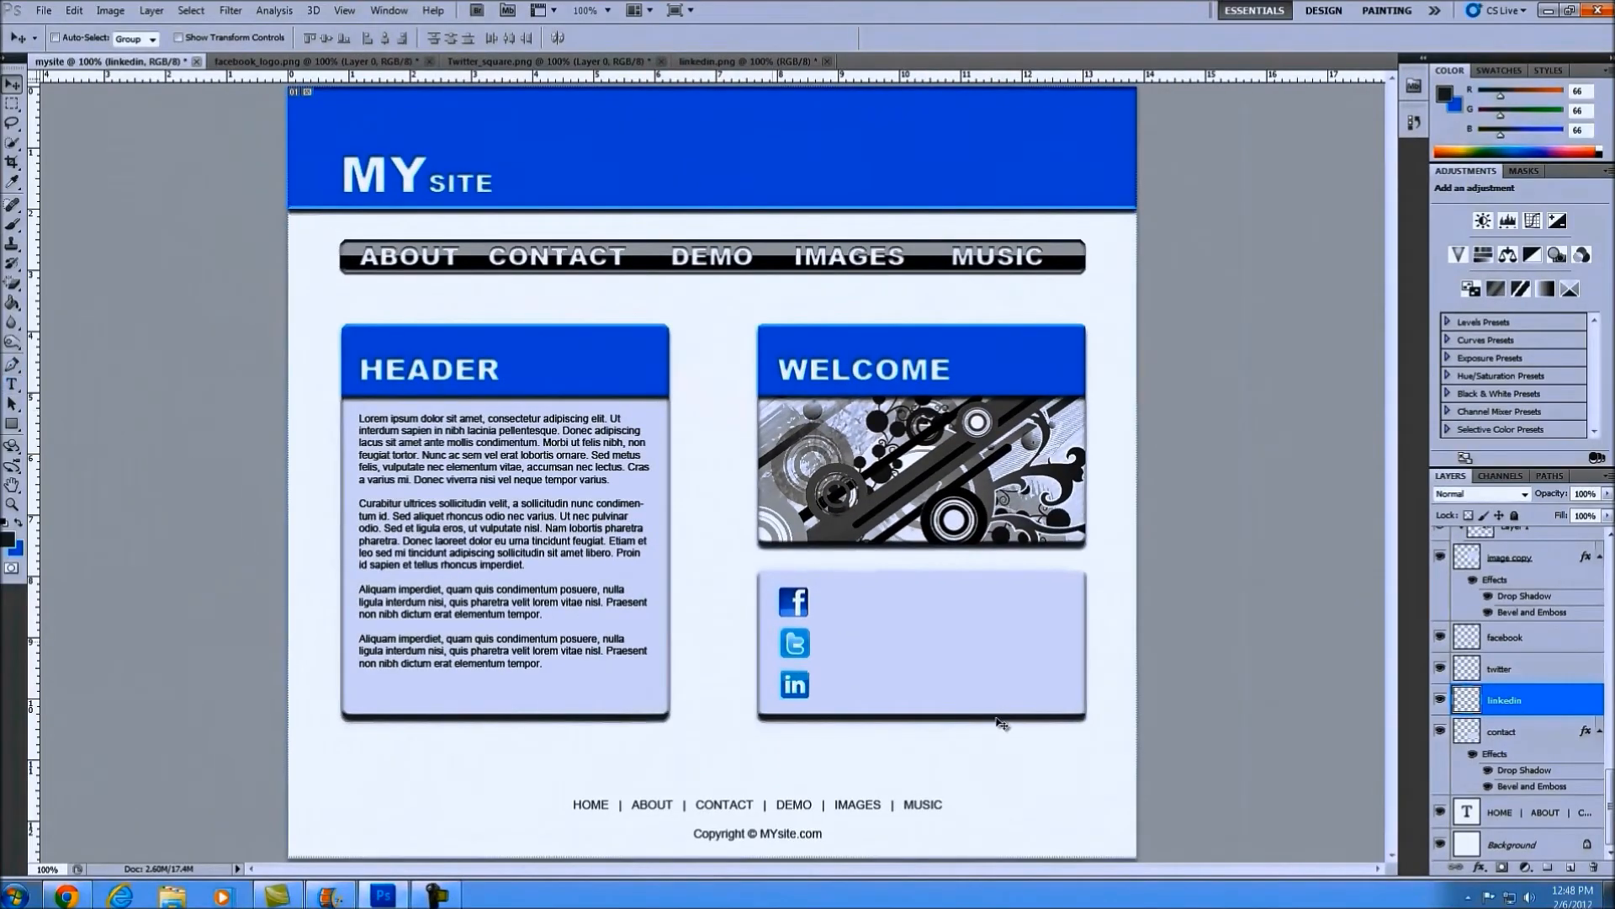
# Step: Above the contact layer, add a text box beside the icons reading FACEBOOK, TWITTER and LINKEDIN, with a blank line between the entries
pyautogui.click(1528, 737)
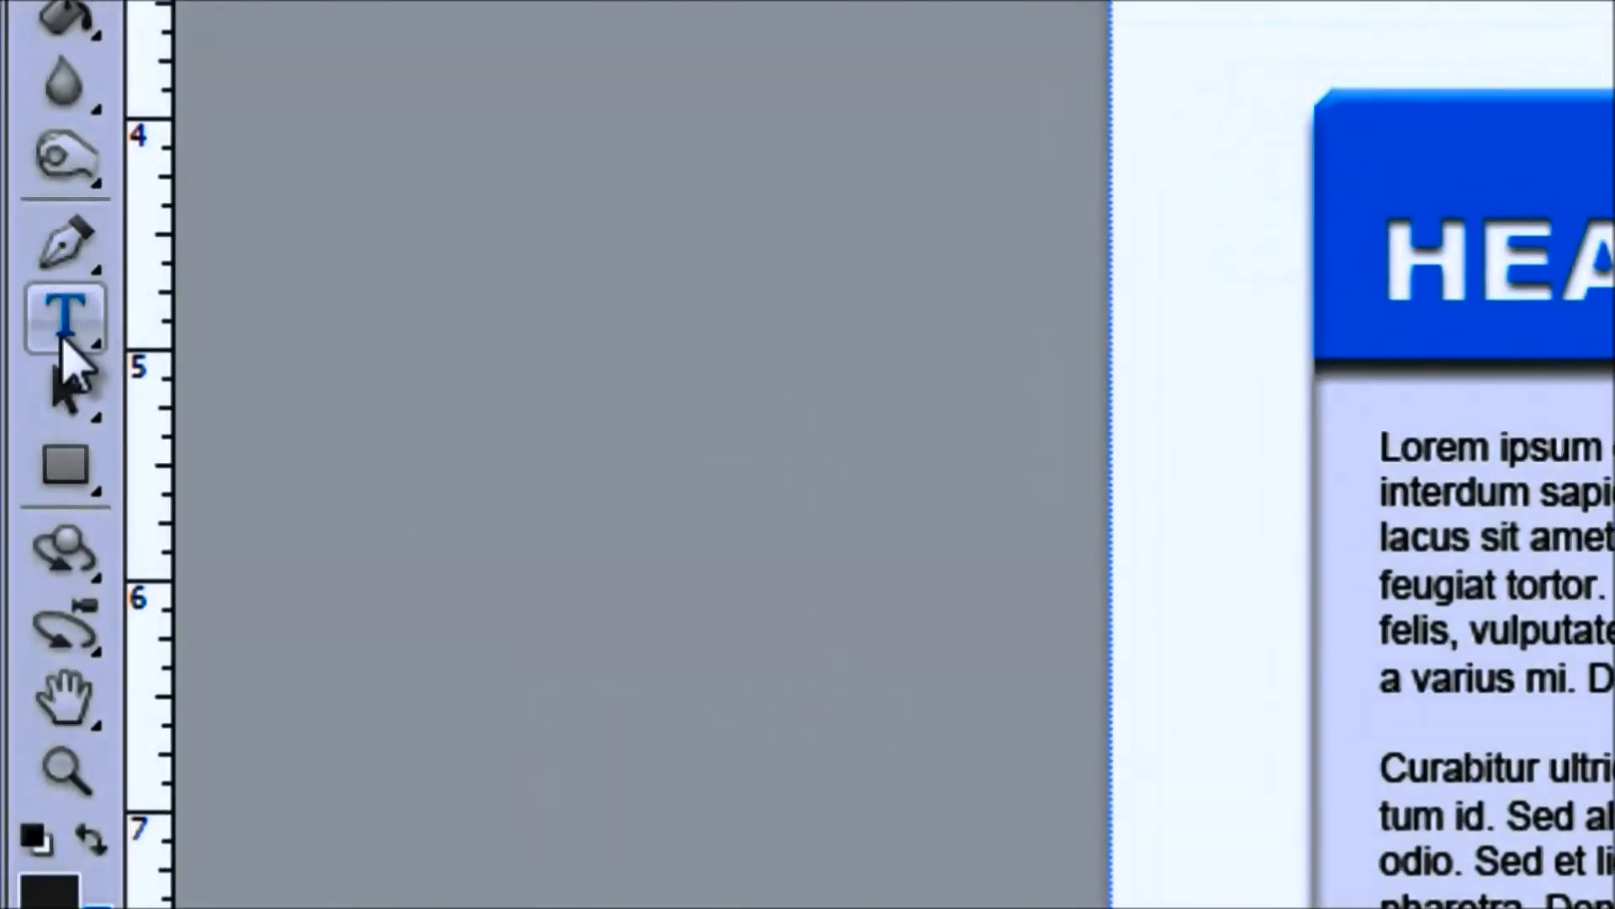
pyautogui.click(64, 331)
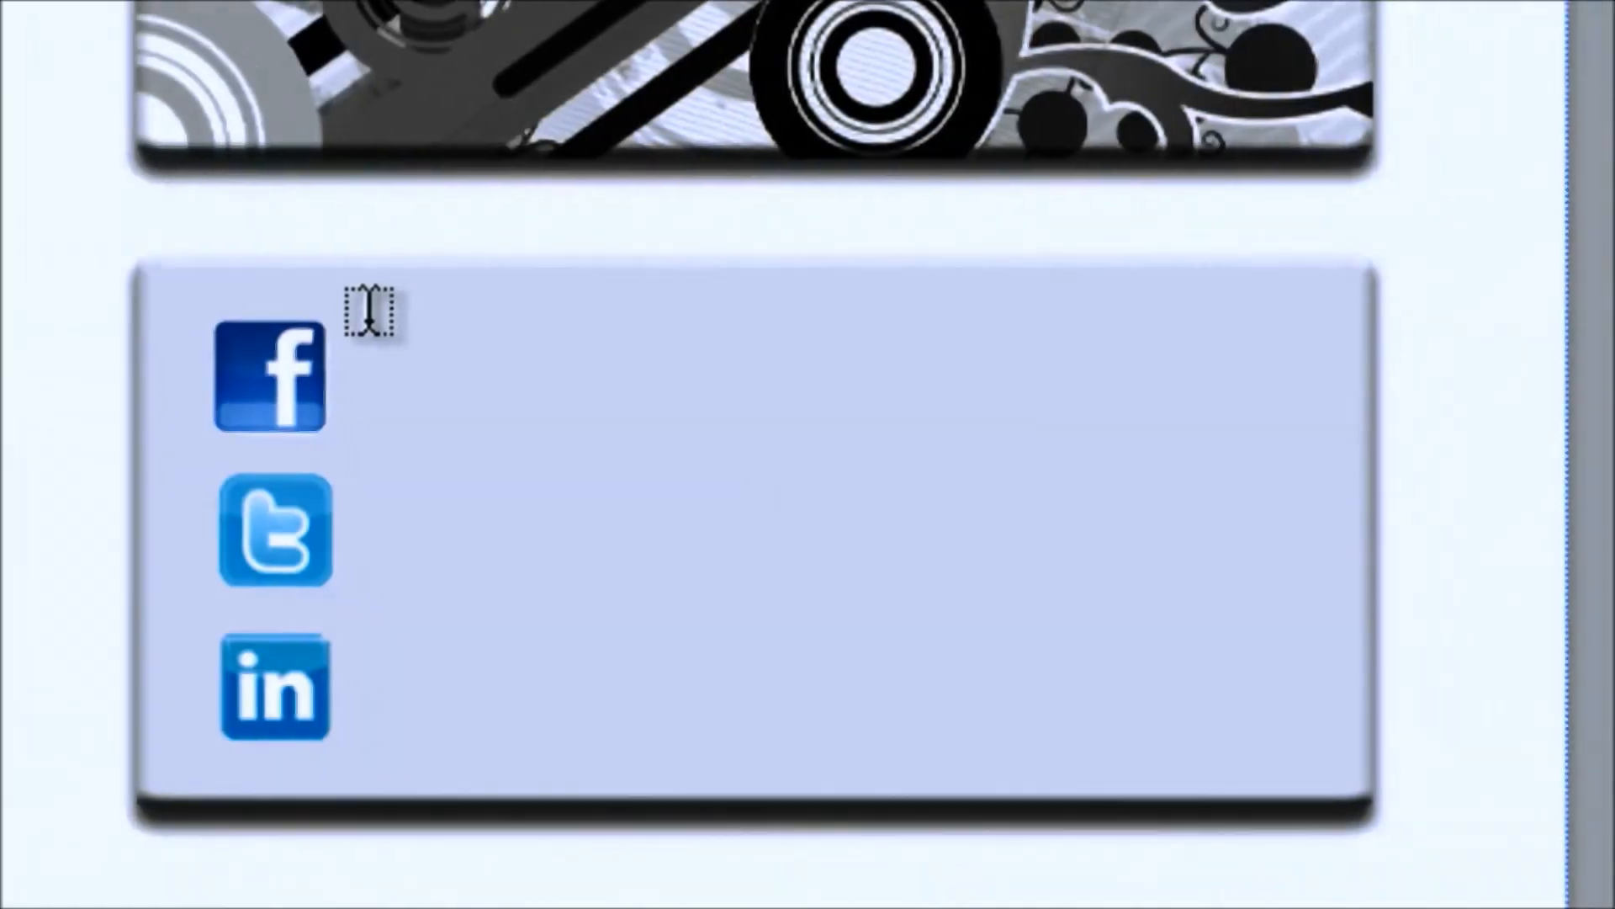
pyautogui.moveTo(379, 318); pyautogui.dragTo(1300, 745)
pyautogui.moveTo(1114, 709); pyautogui.dragTo(1115, 709)
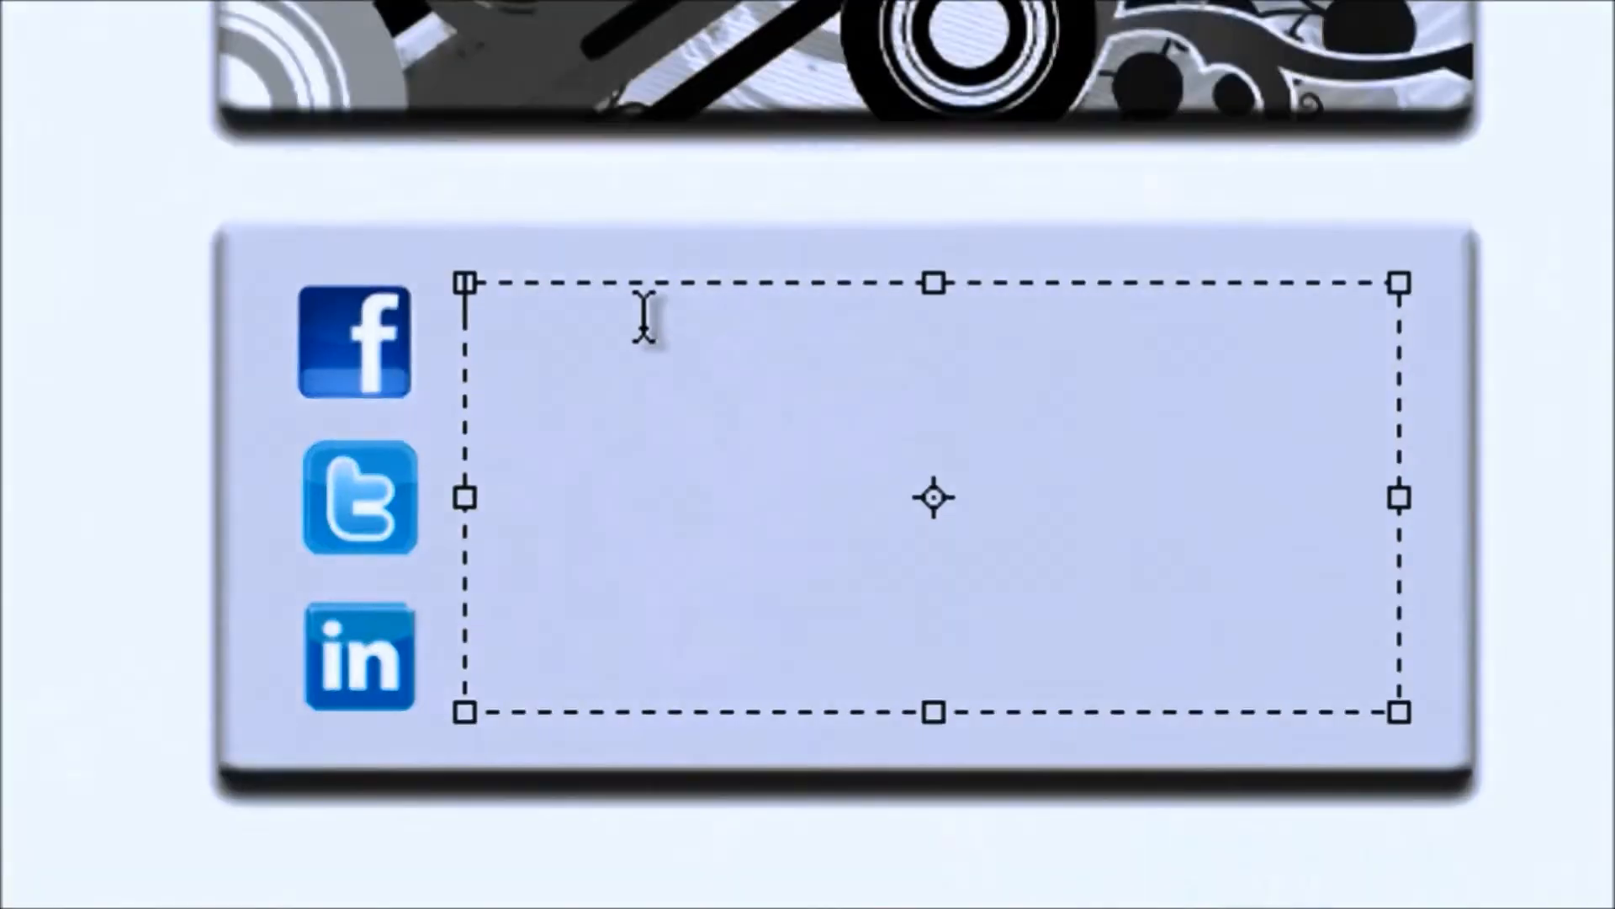
pyautogui.write('FACE')
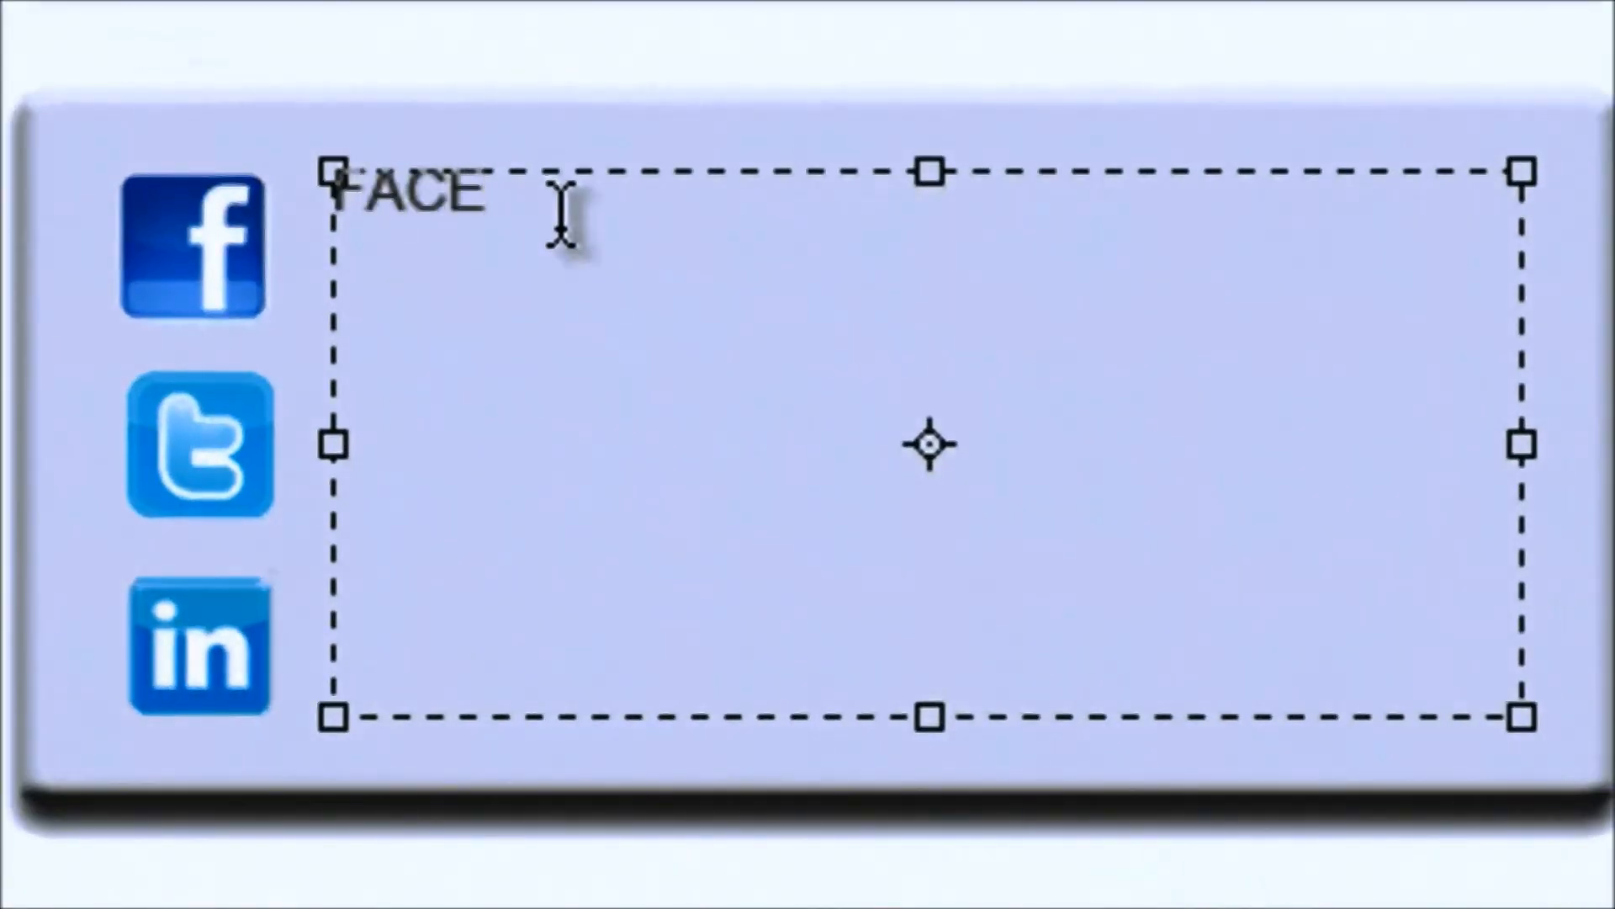
pyautogui.write('BOOK  ')
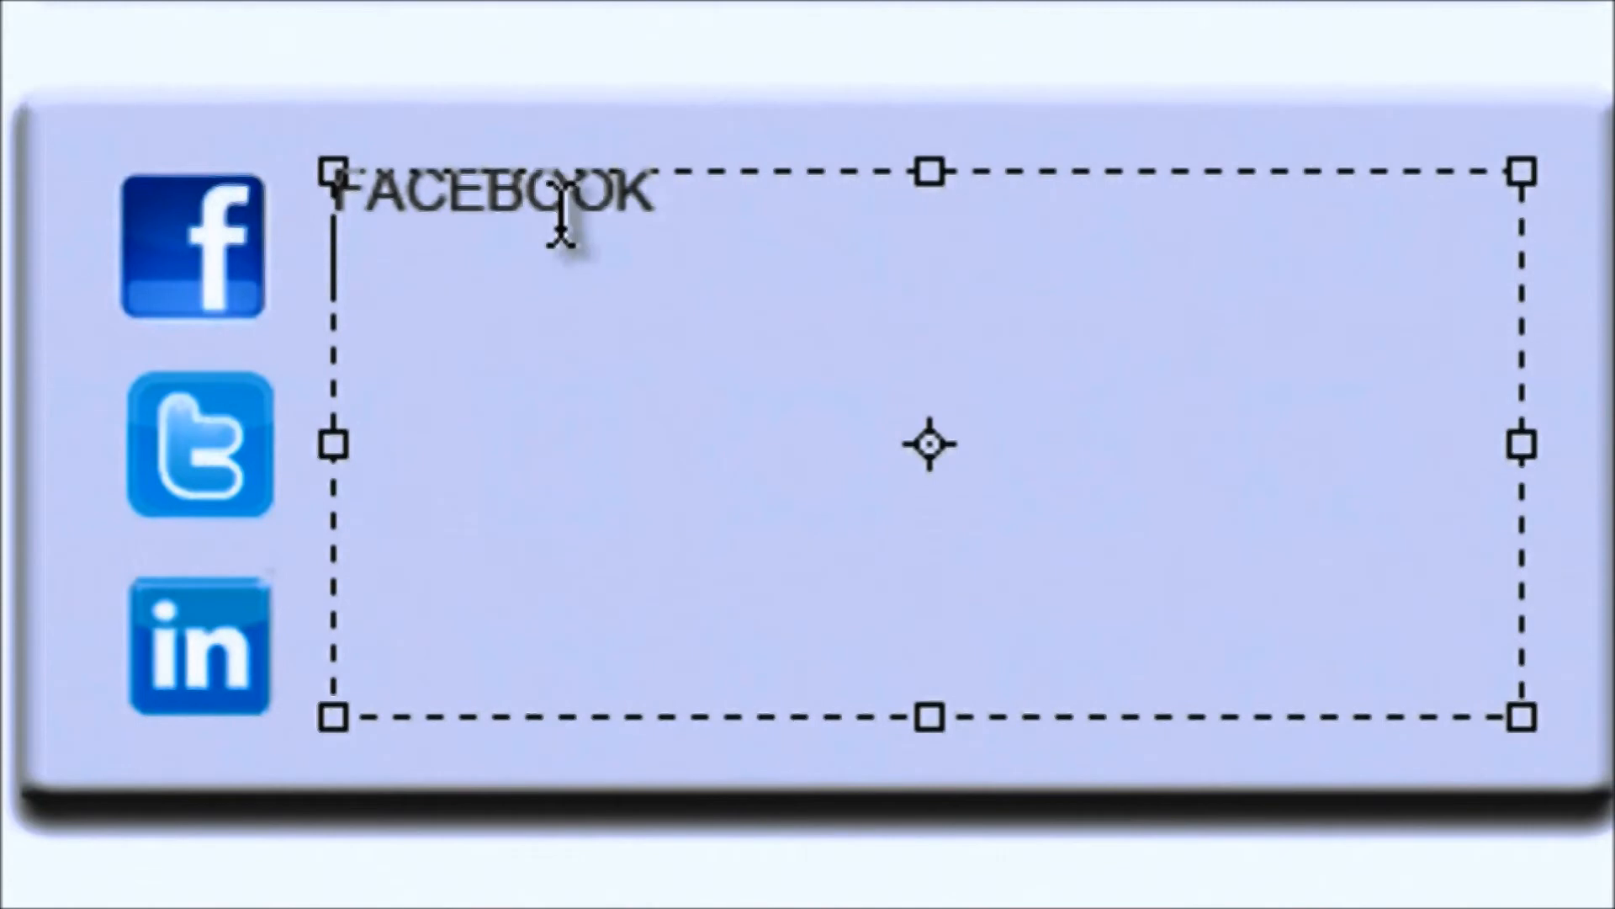
pyautogui.write('T')
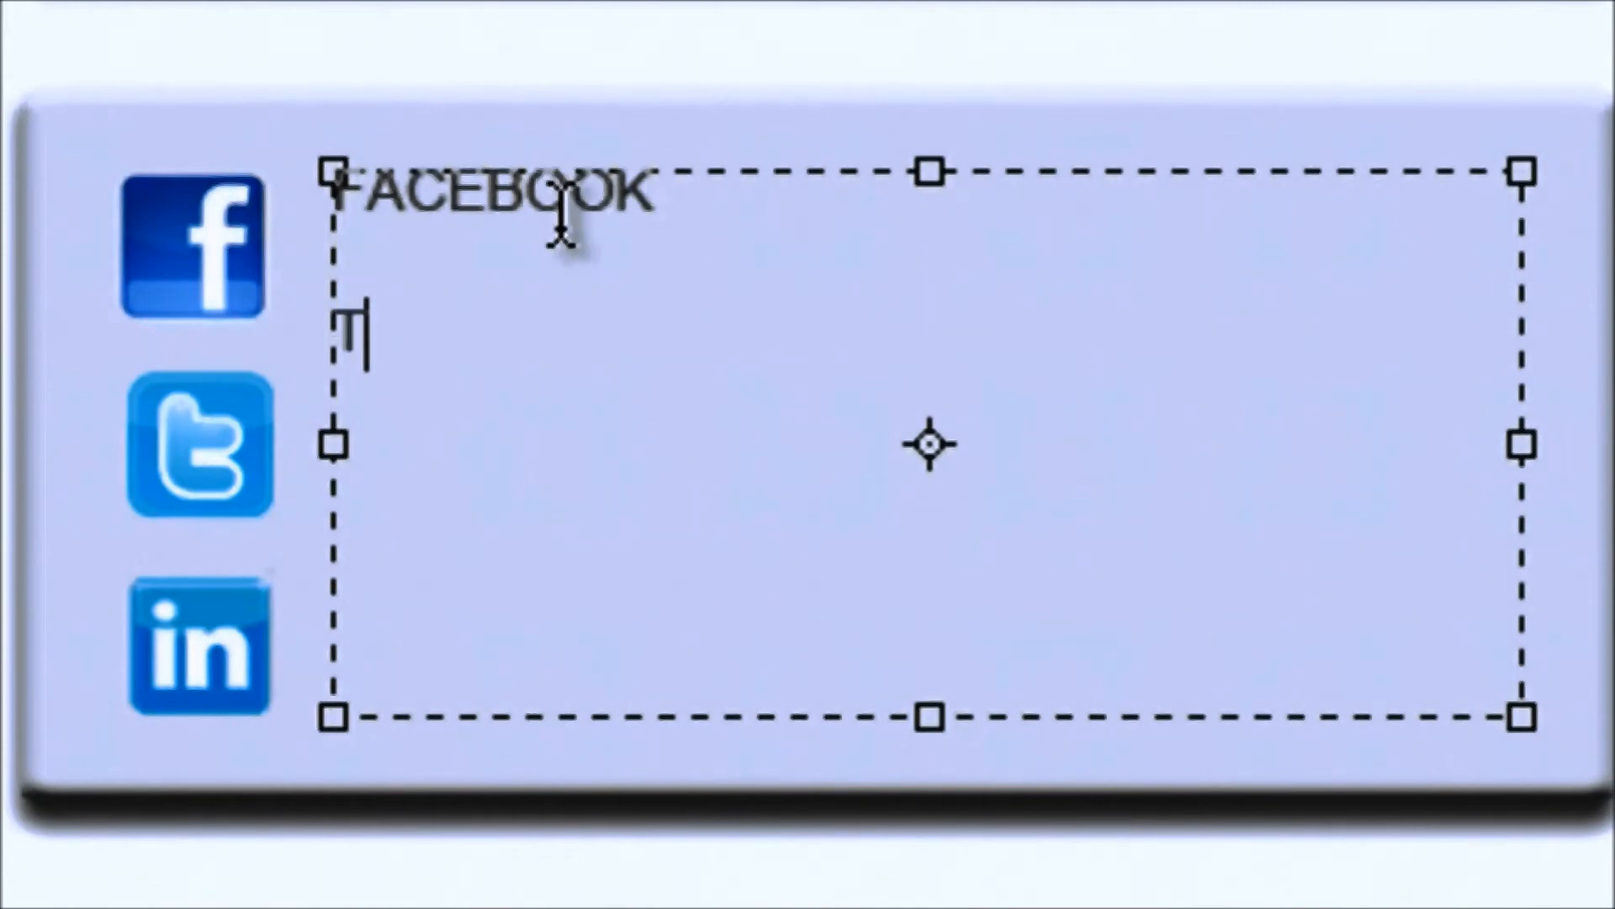
pyautogui.write('WITTER  ')
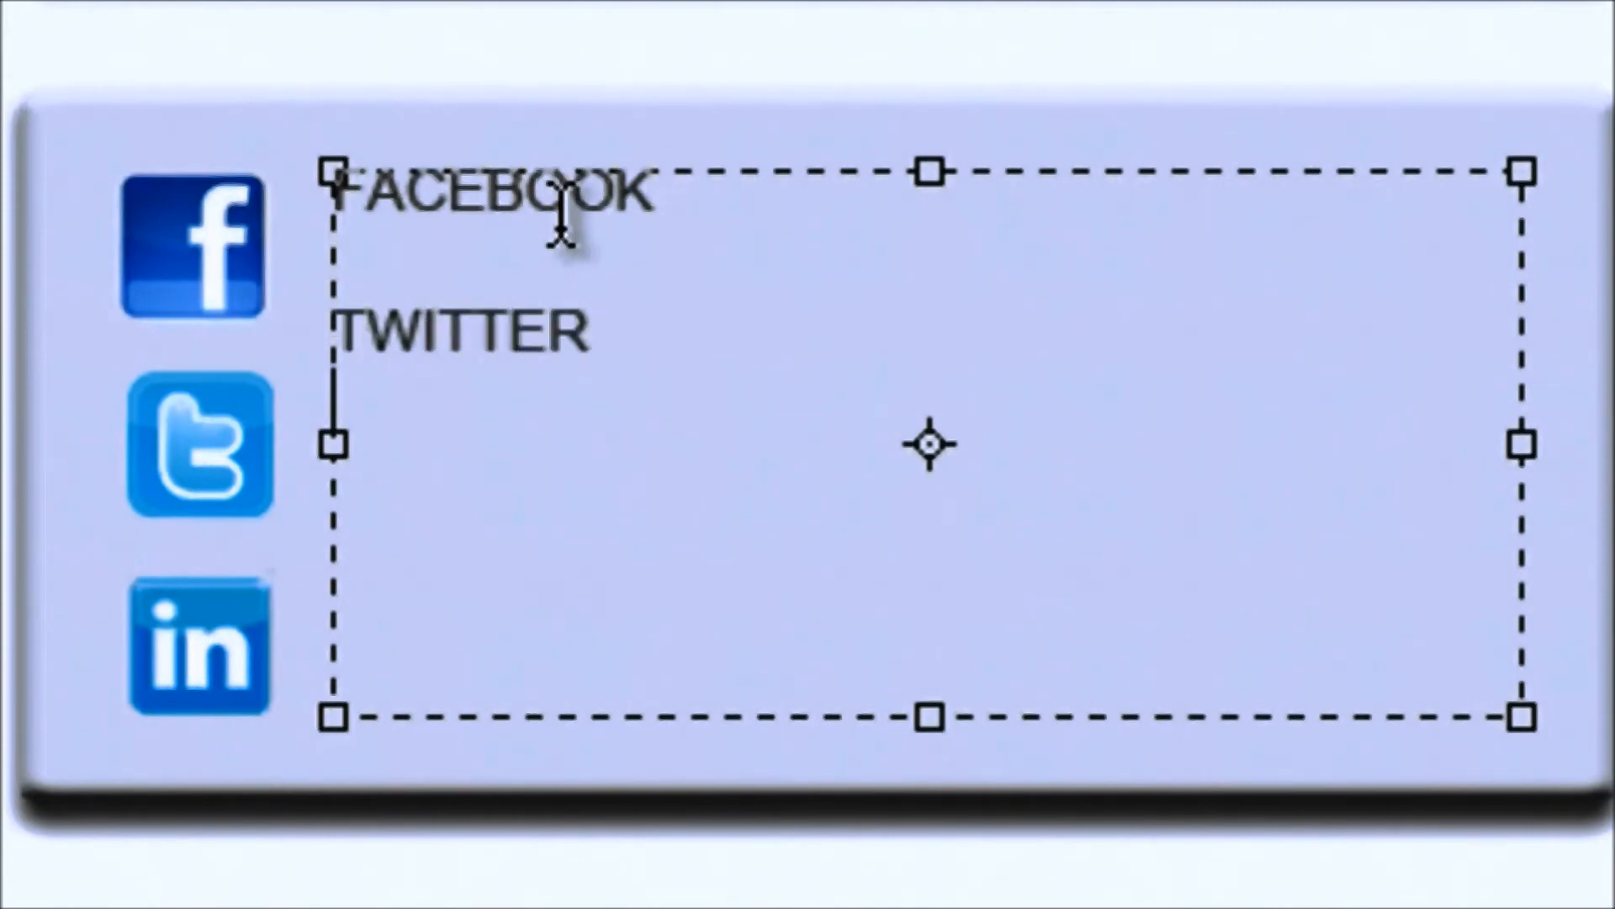
pyautogui.write('LINKE')
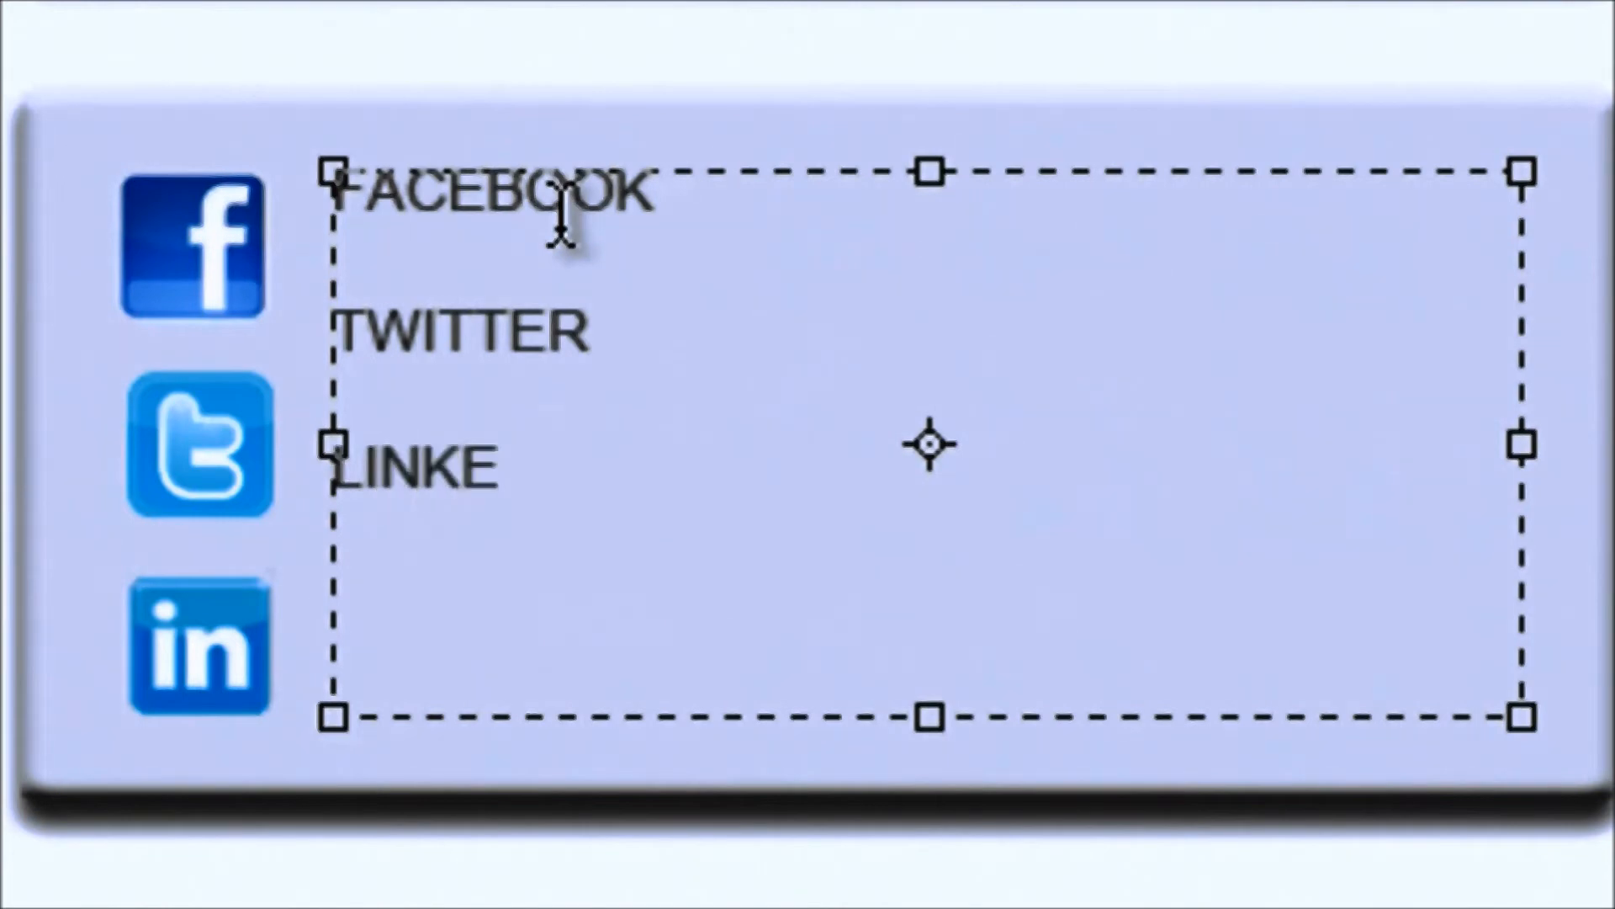
pyautogui.write('DIN')
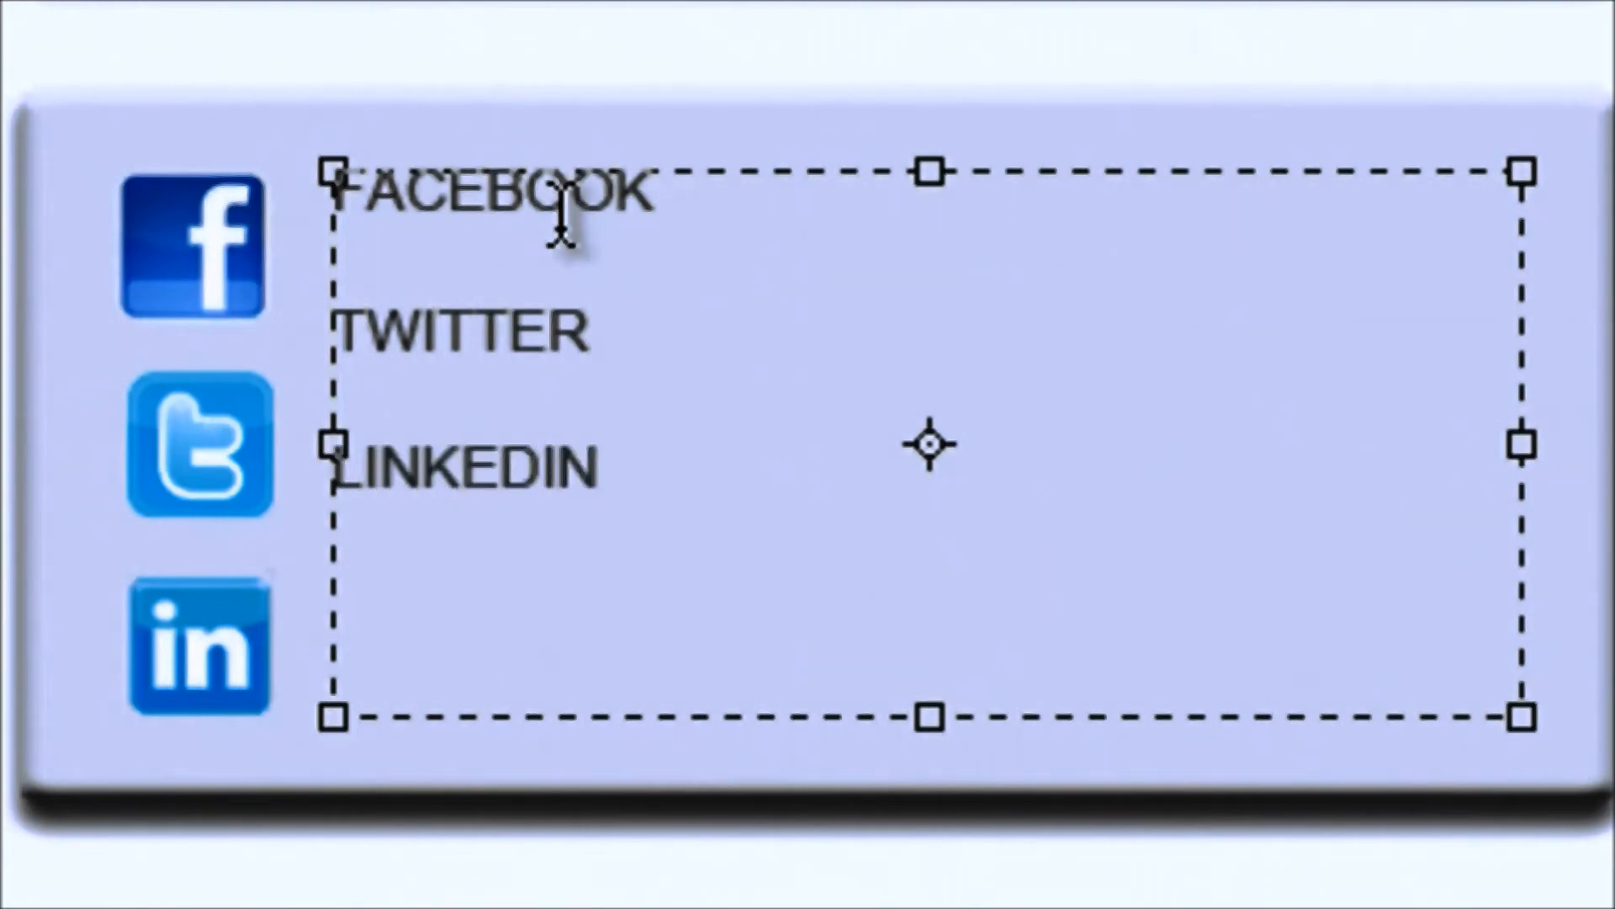
# Step: Set the font style of the FACEBOOK, TWITTER and LINKEDIN labels to Arial Black
pyautogui.hotkey('ctrl', 'a')
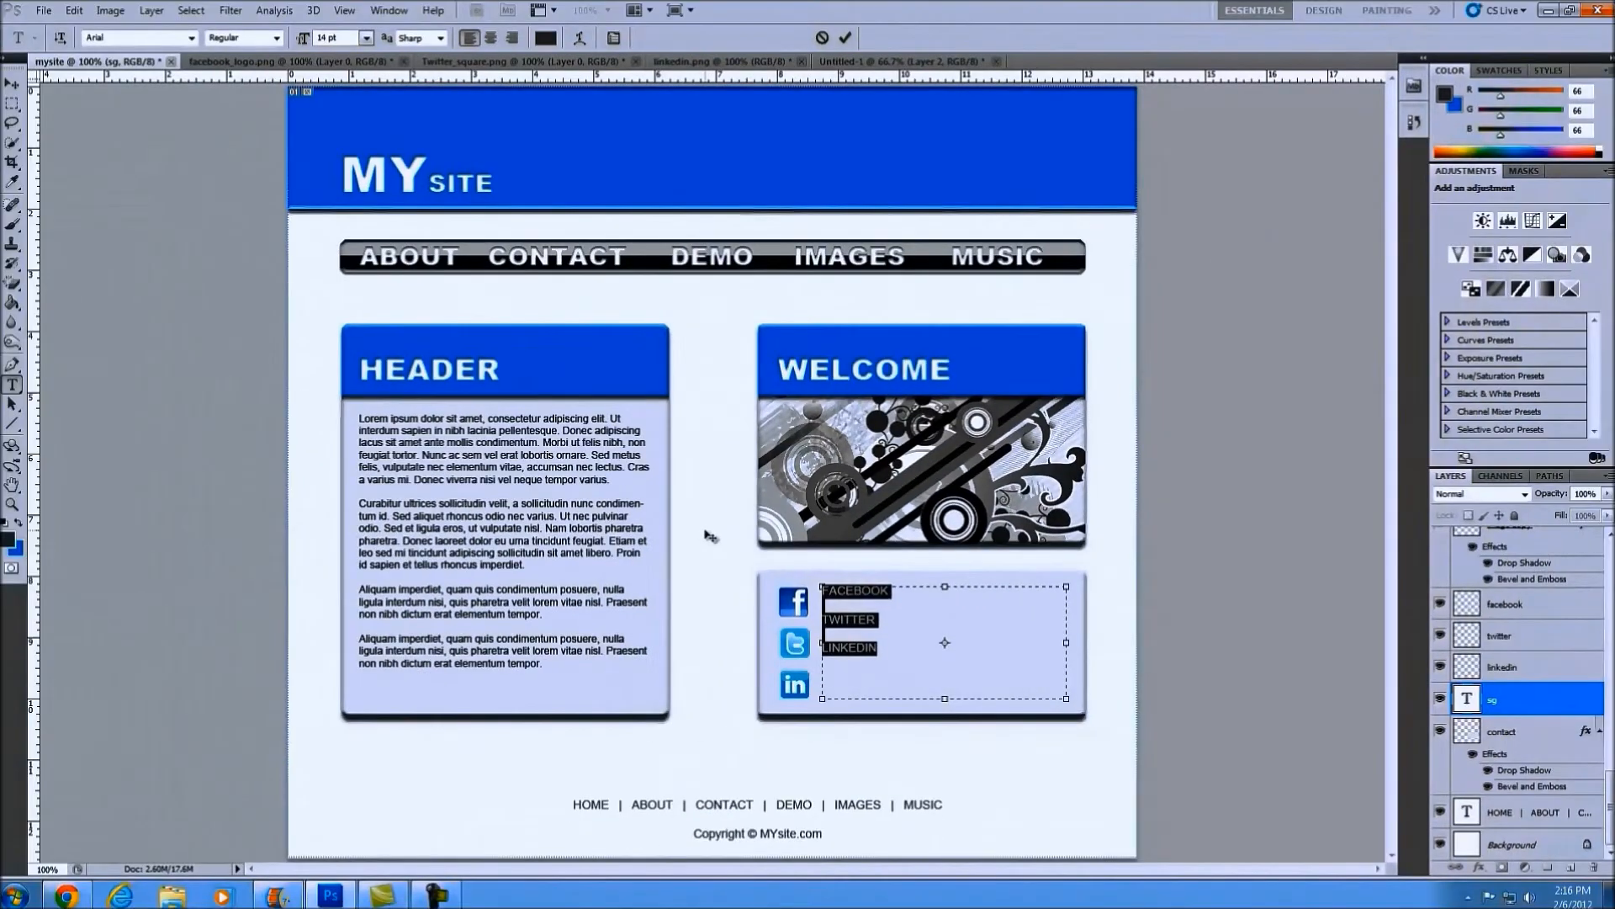
pyautogui.click(820, 606)
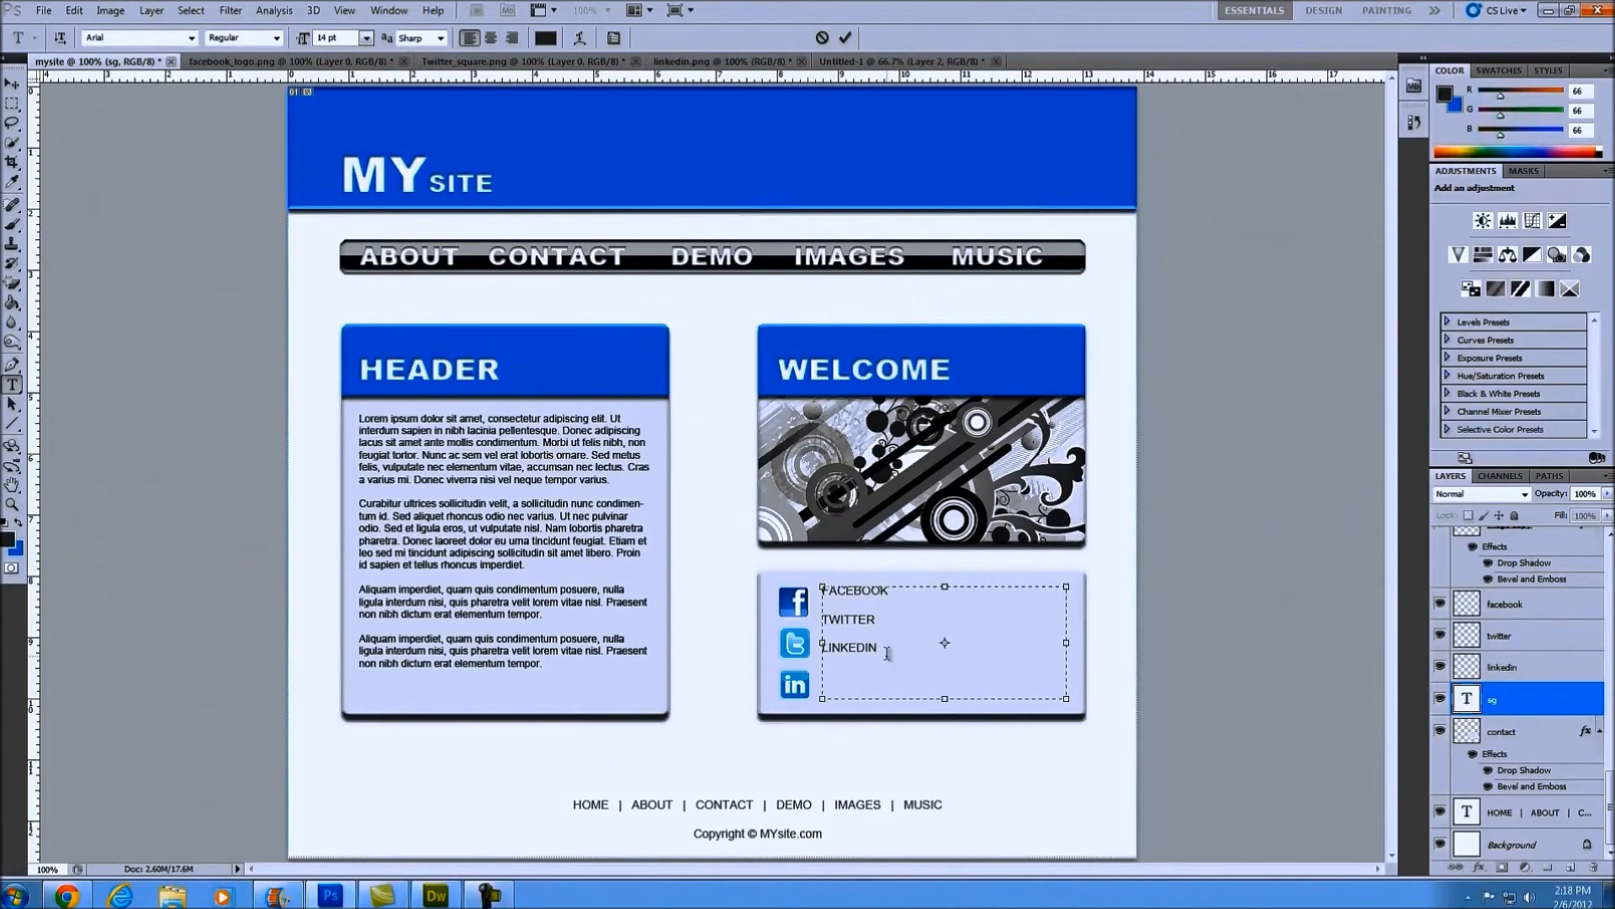
pyautogui.moveTo(887, 653); pyautogui.dragTo(783, 575)
pyautogui.click(277, 38)
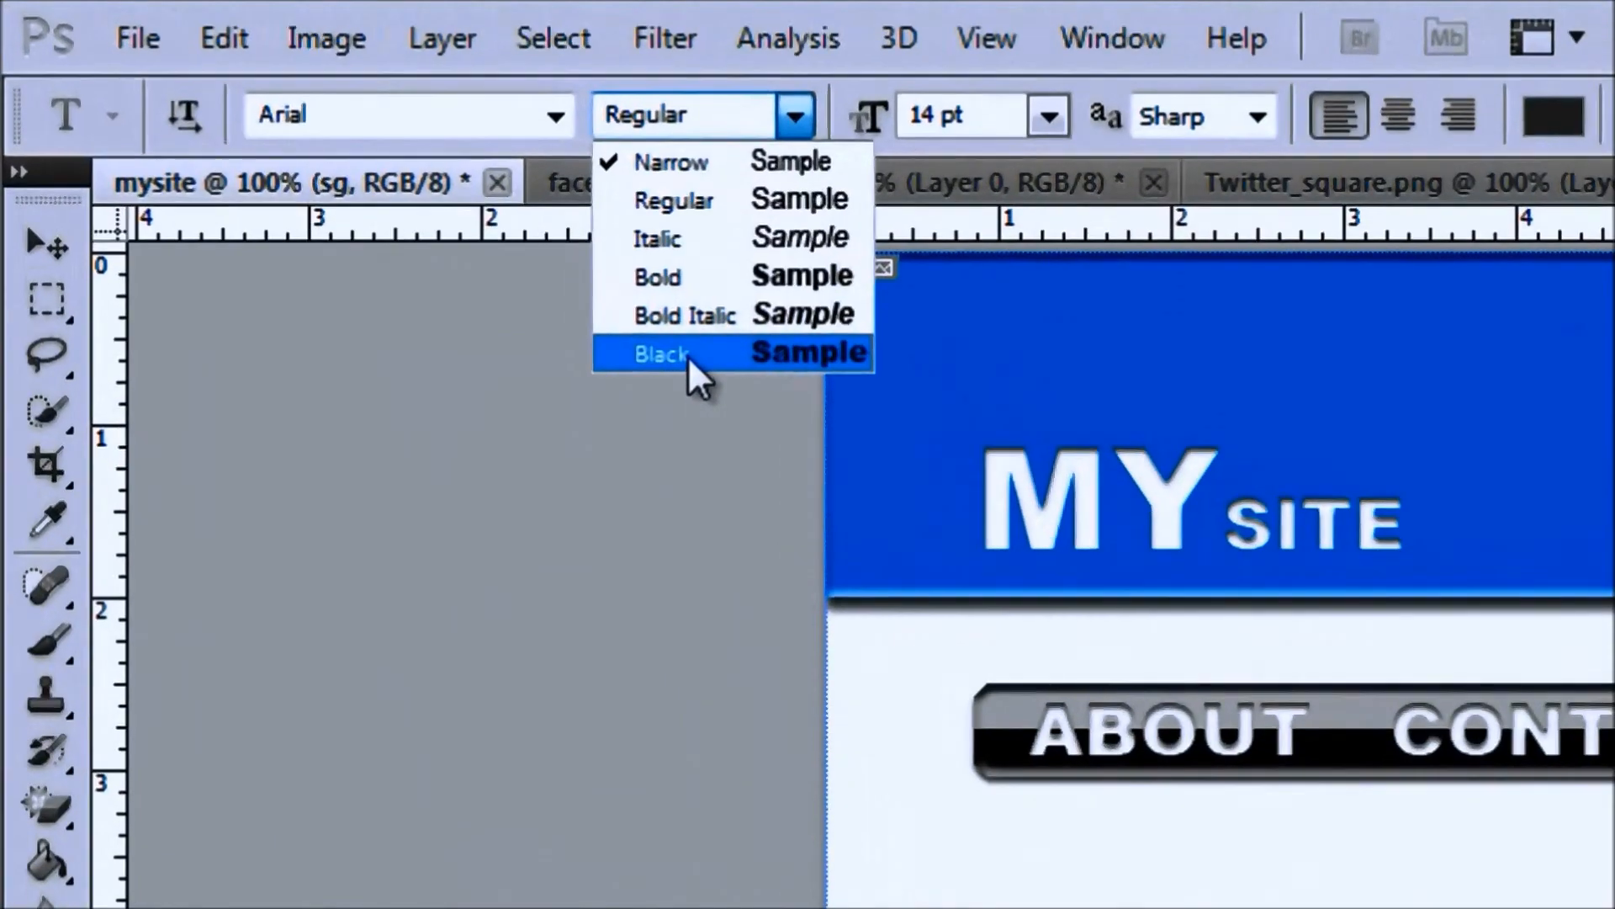
pyautogui.click(325, 167)
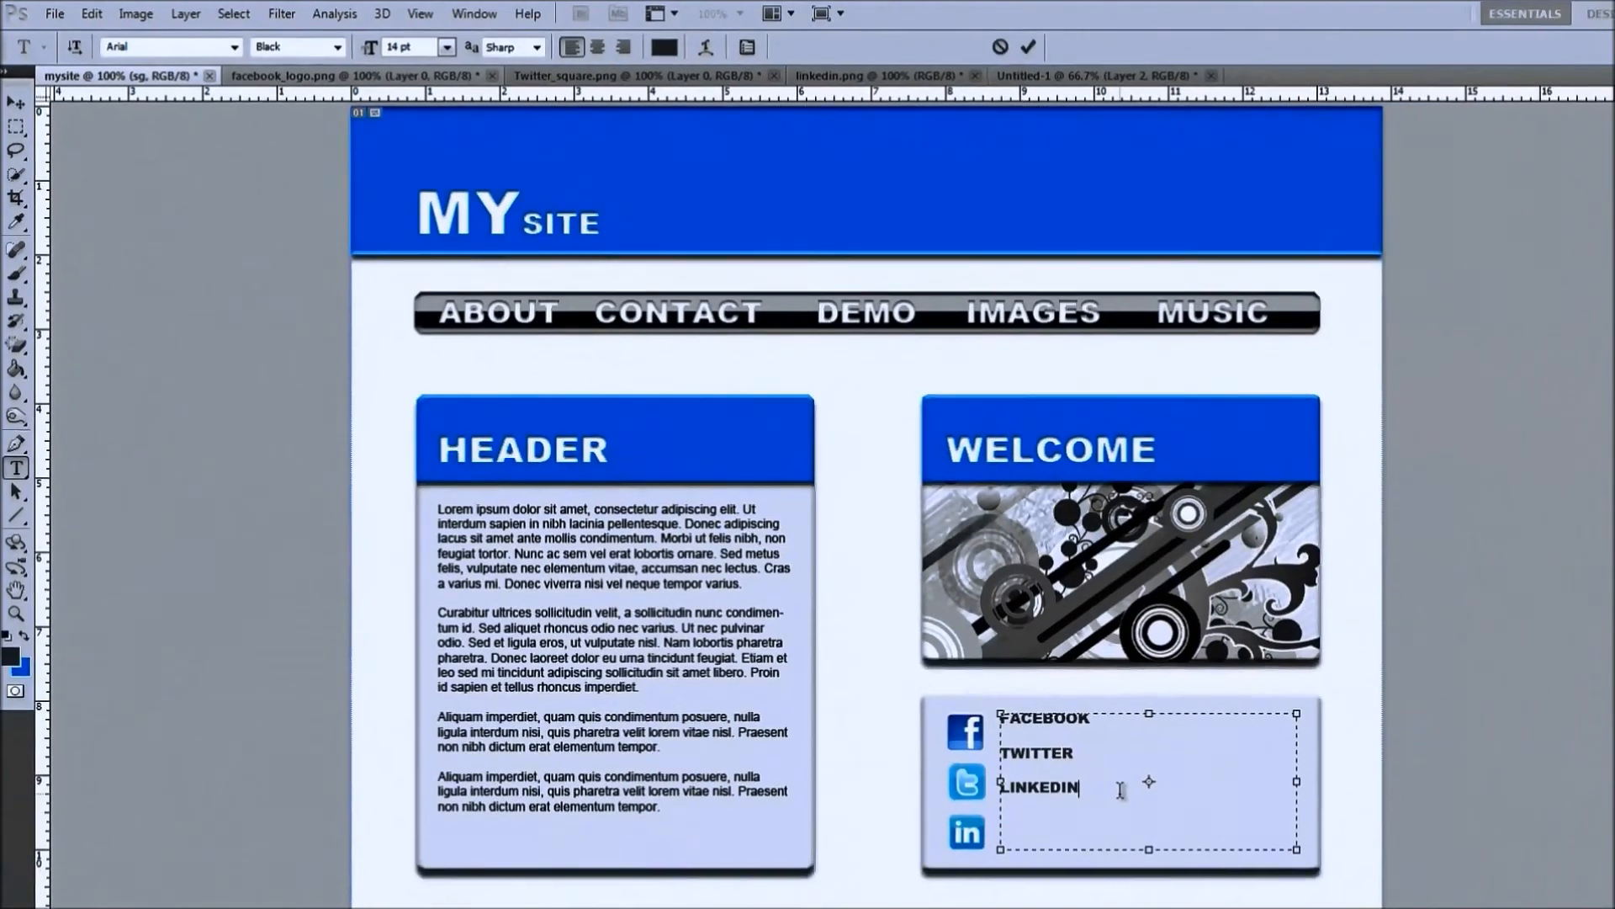
# Step: Add an extra line break after FACEBOOK and after TWITTER and move the text block so each label lines up with its icon
pyautogui.click(17, 104)
pyautogui.moveTo(1037, 785)
pyautogui.mouseDown()
pyautogui.moveTo(1039, 810)
pyautogui.moveTo(1027, 796)
pyautogui.mouseUp()
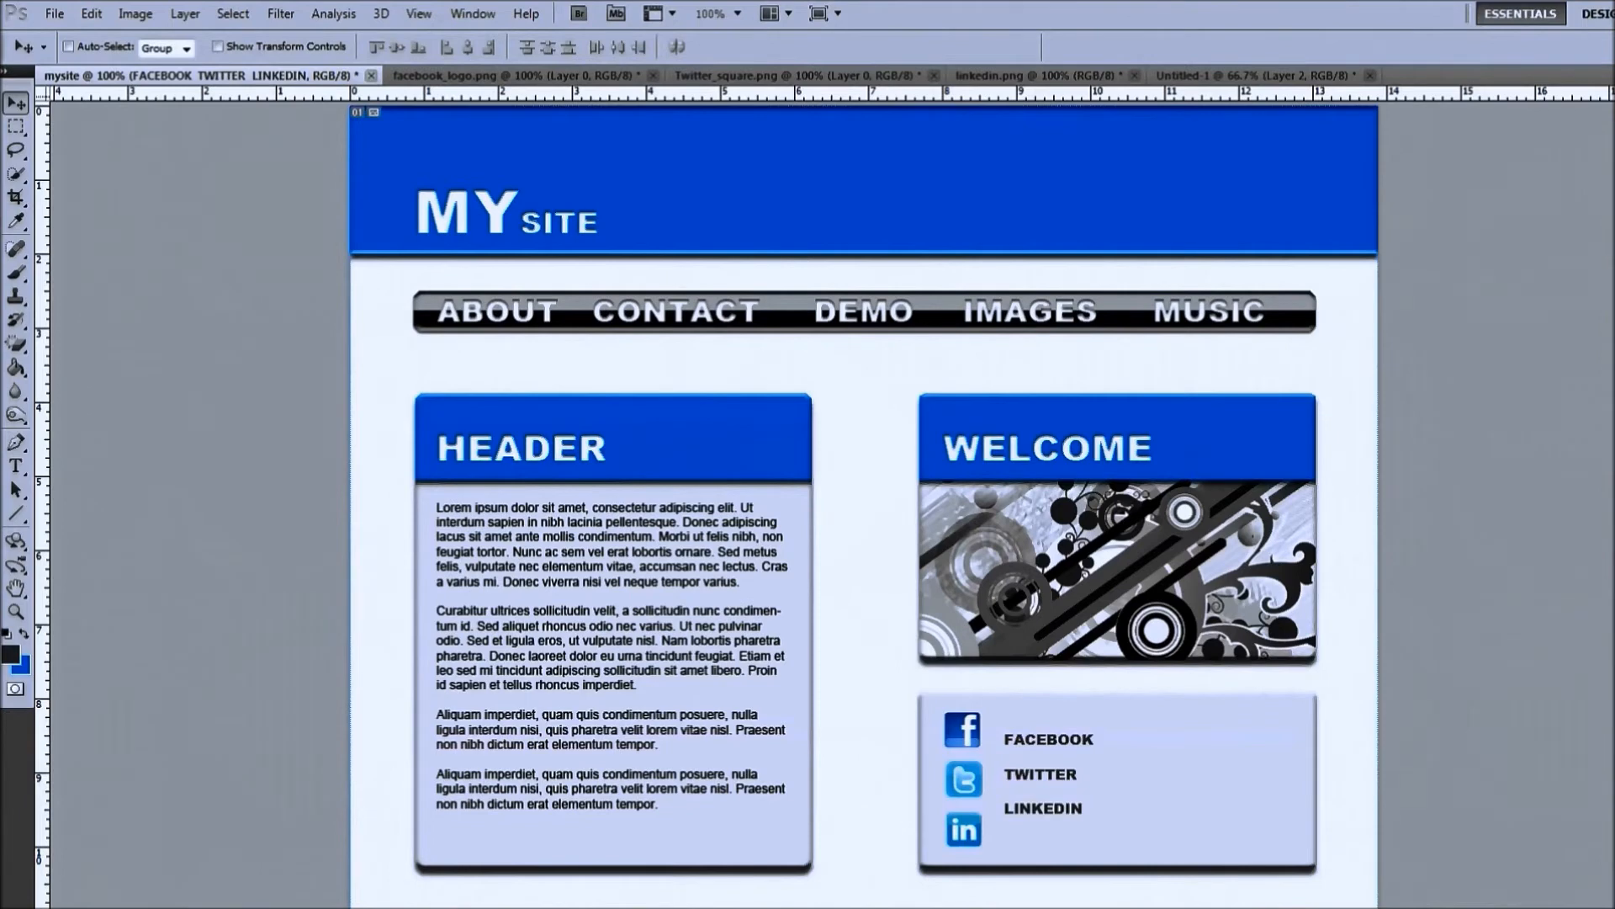
pyautogui.press('t')
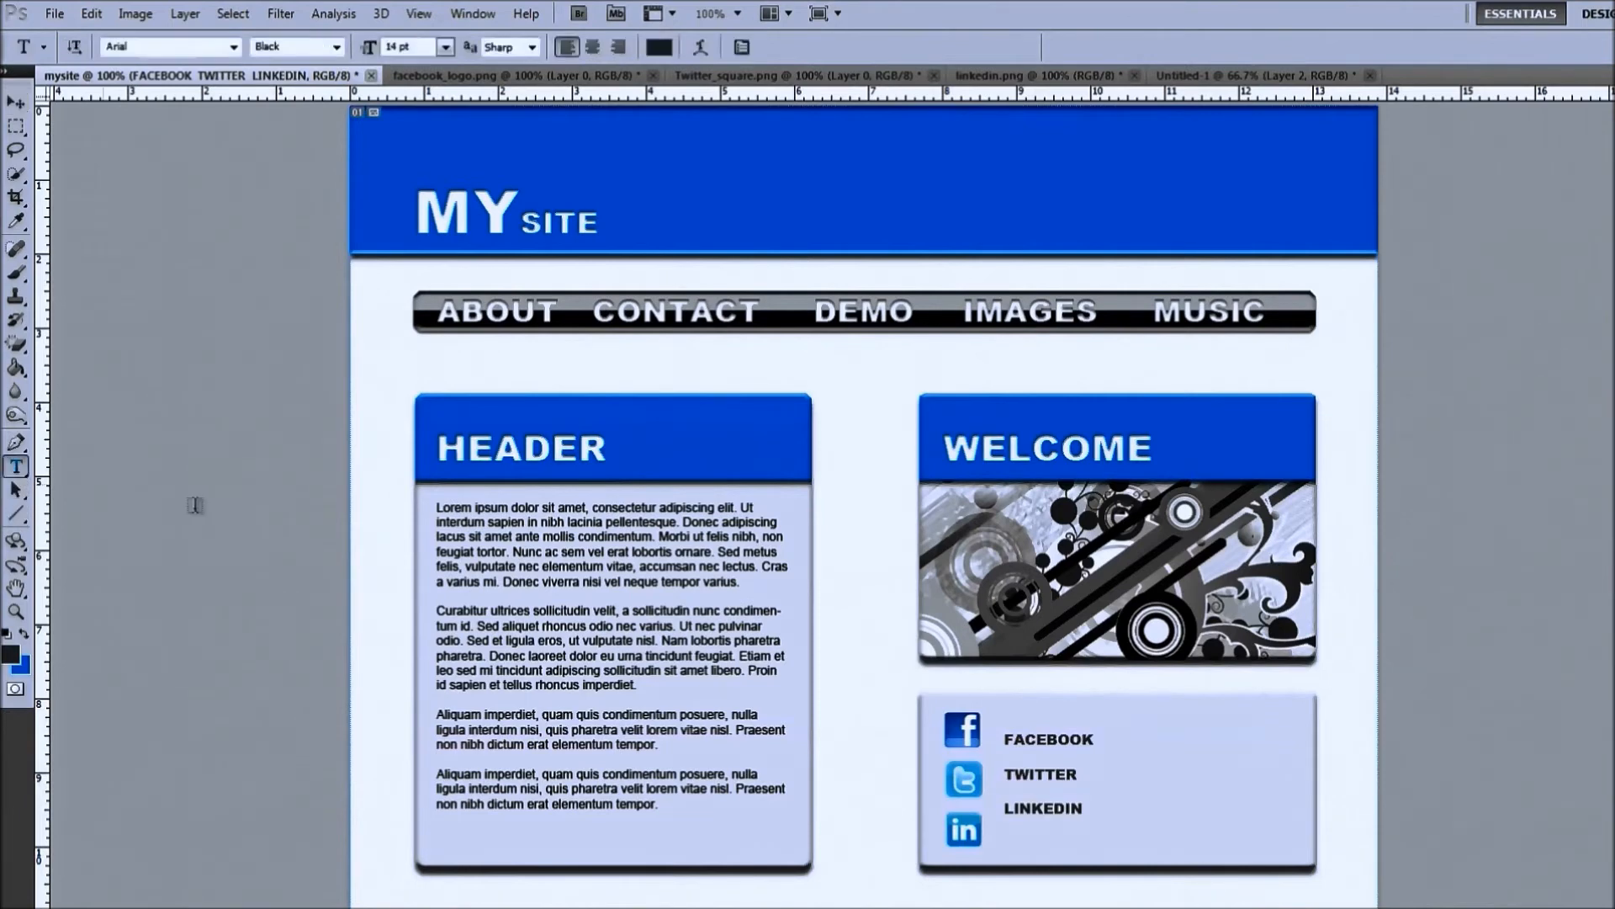
pyautogui.click(1093, 741)
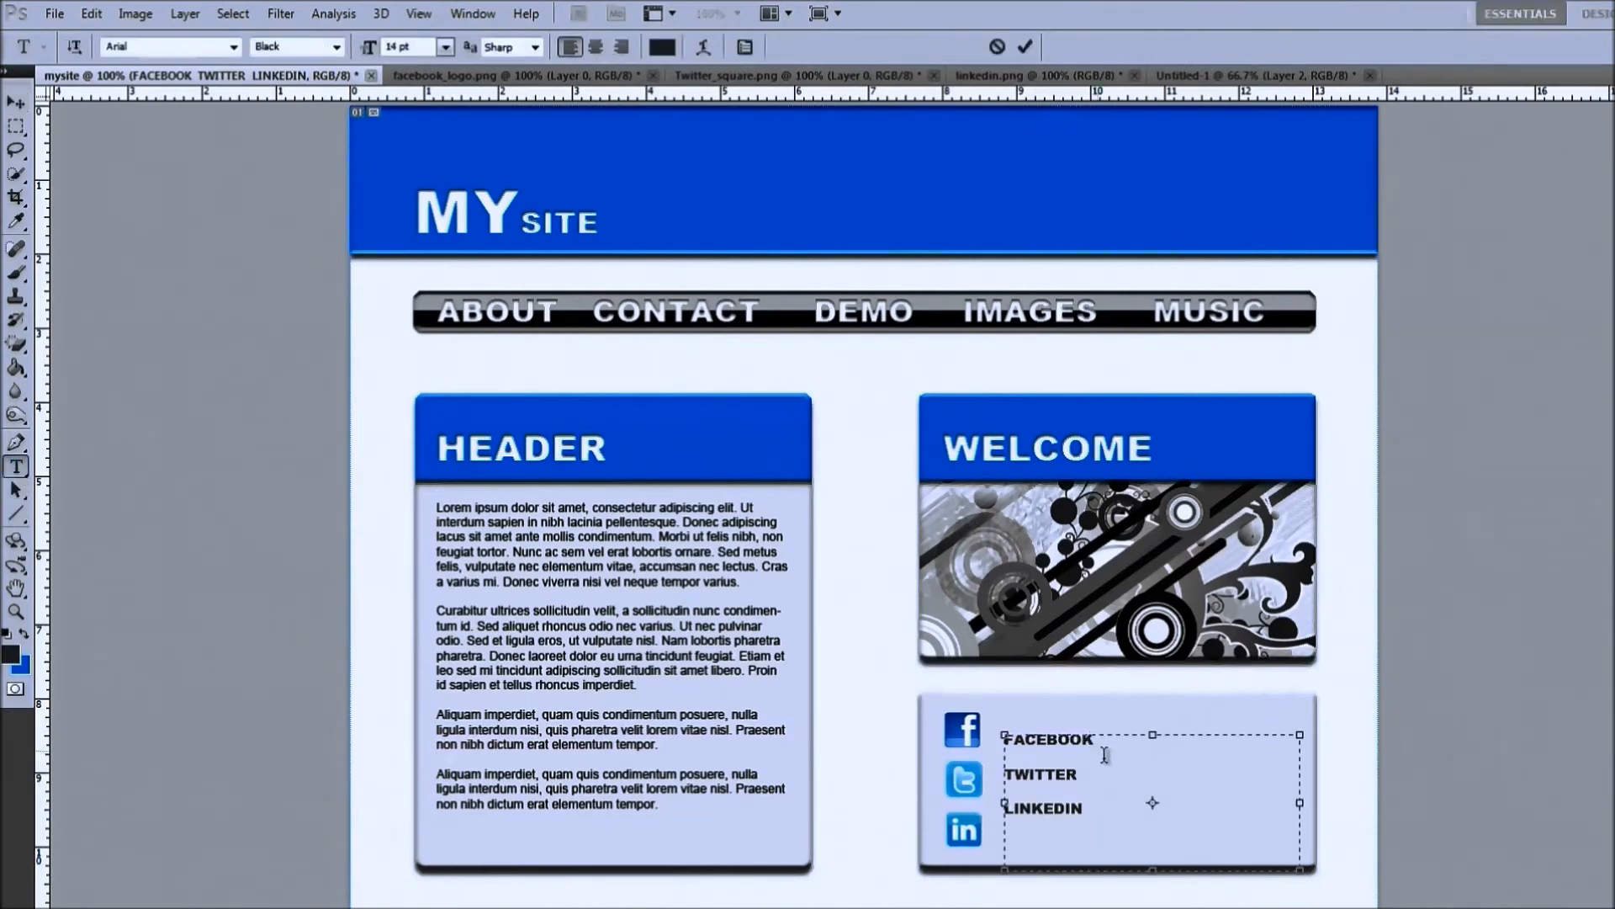
pyautogui.press('Return')
pyautogui.click(1089, 801)
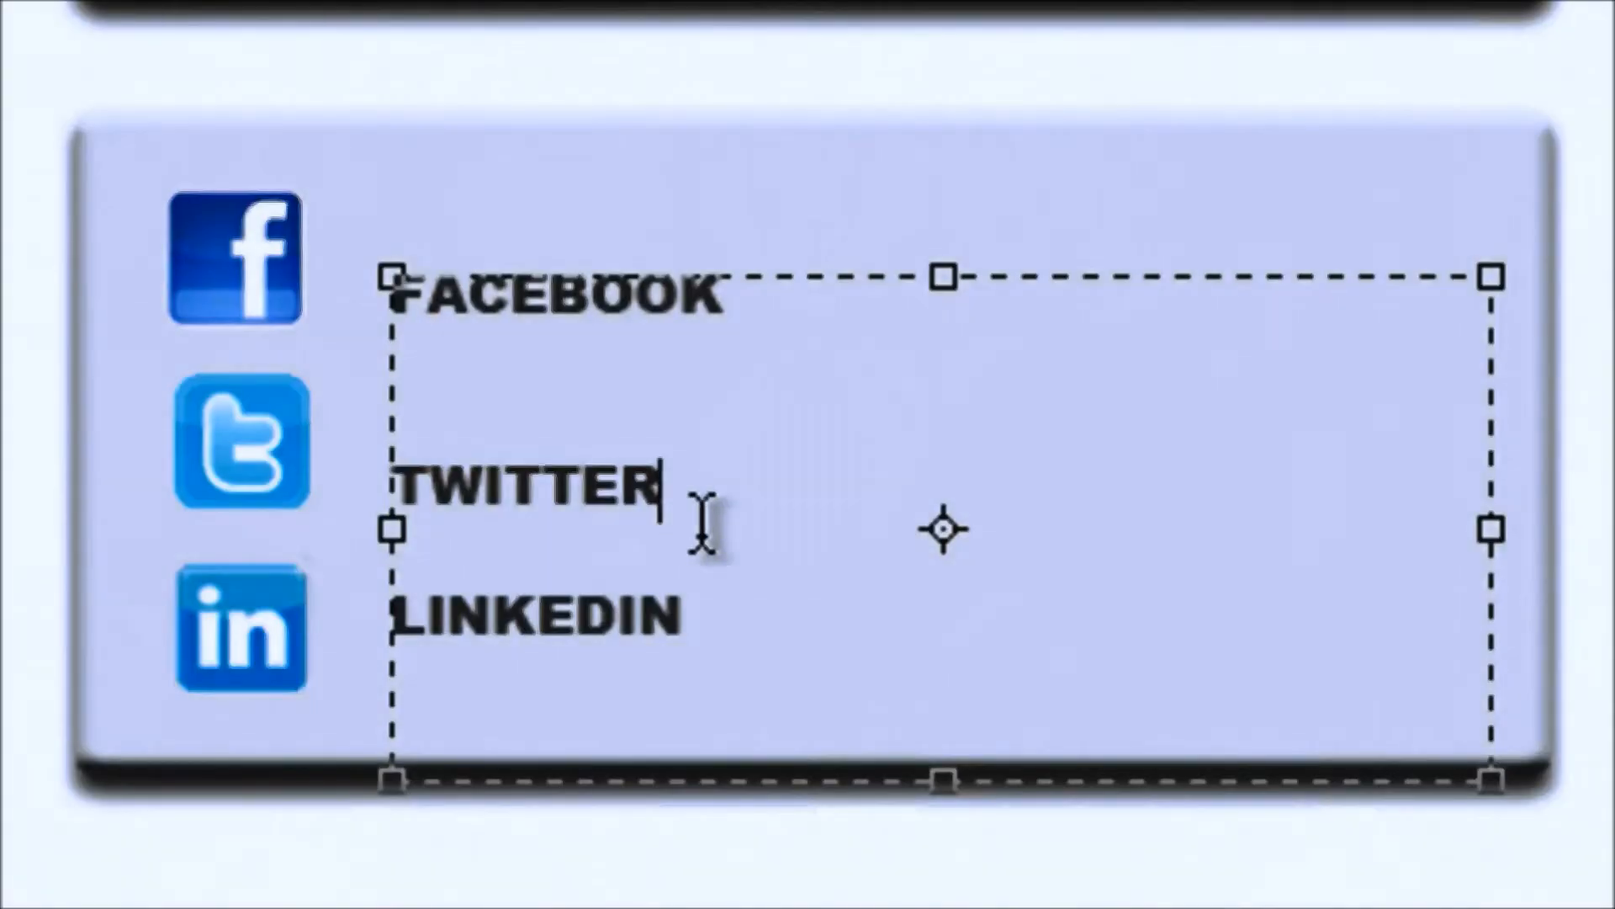
pyautogui.press('Return')
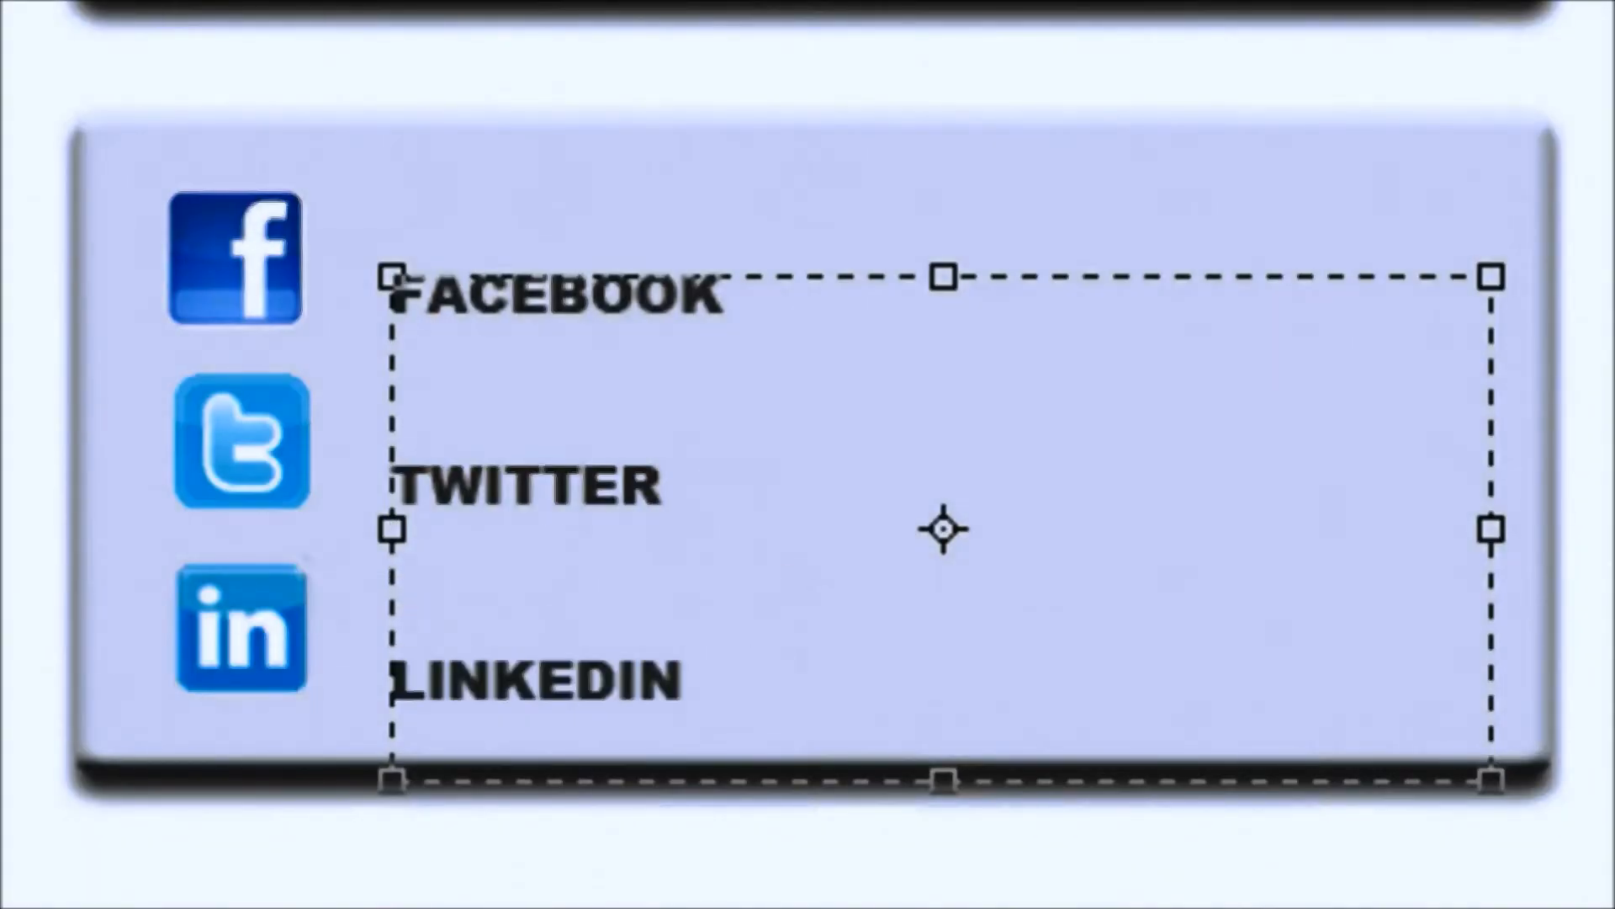
pyautogui.hotkey('ctrl', 'Return')
pyautogui.moveTo(447, 472); pyautogui.dragTo(424, 425)
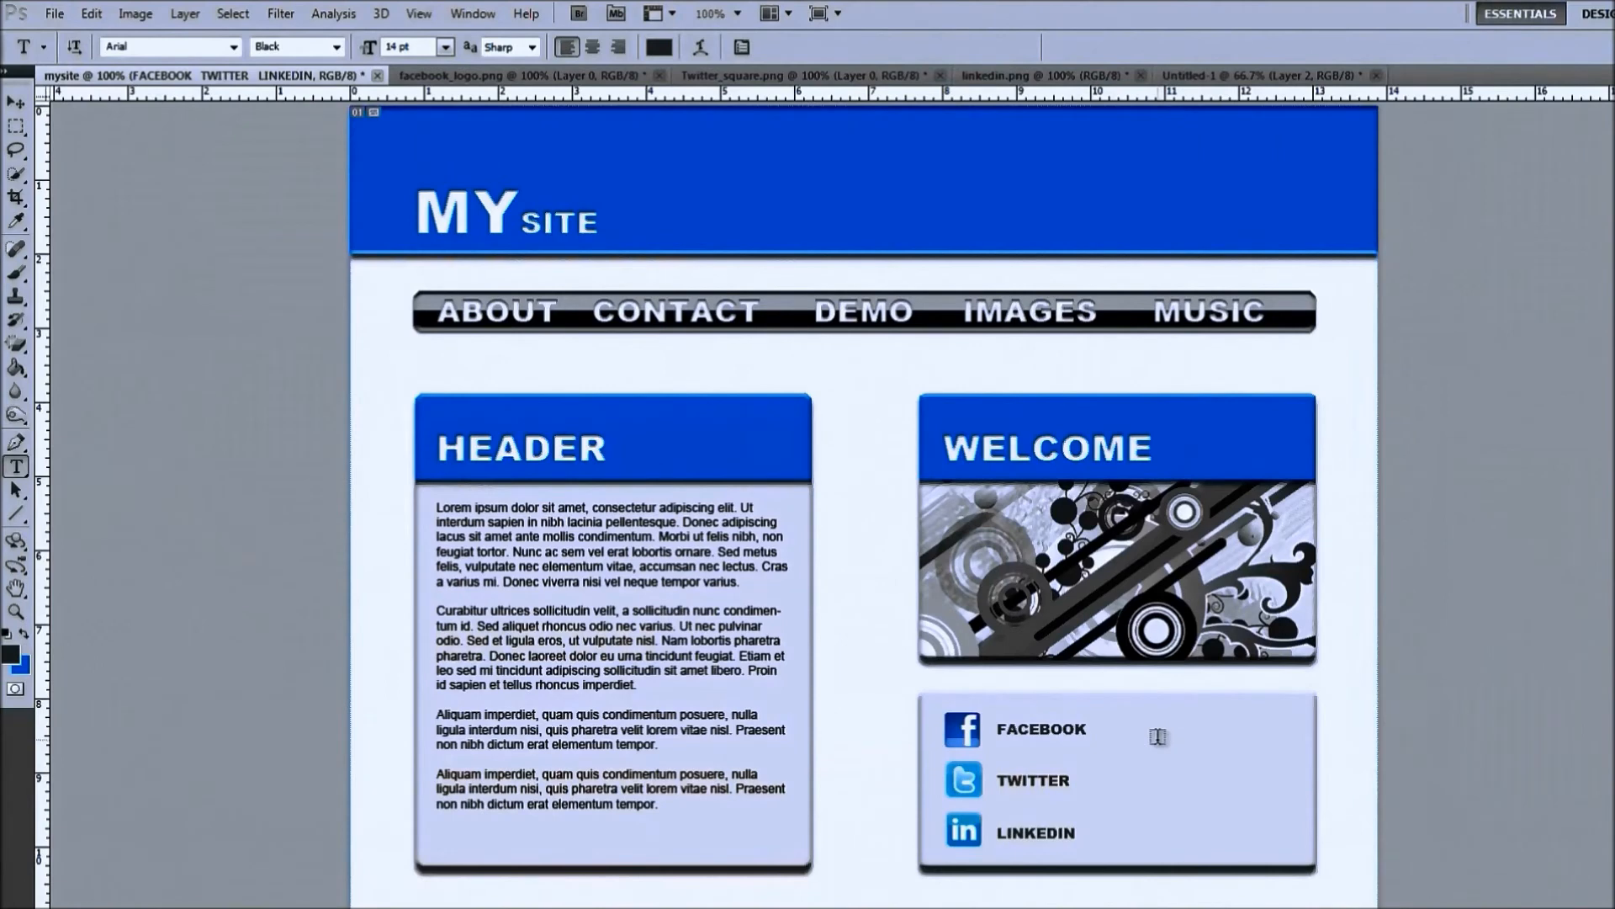
# Step: Set all letters after the initial in FACEBOOK, TWITTER and LINKEDIN to 12 pt for a small-caps look
pyautogui.moveTo(1086, 730); pyautogui.dragTo(989, 730)
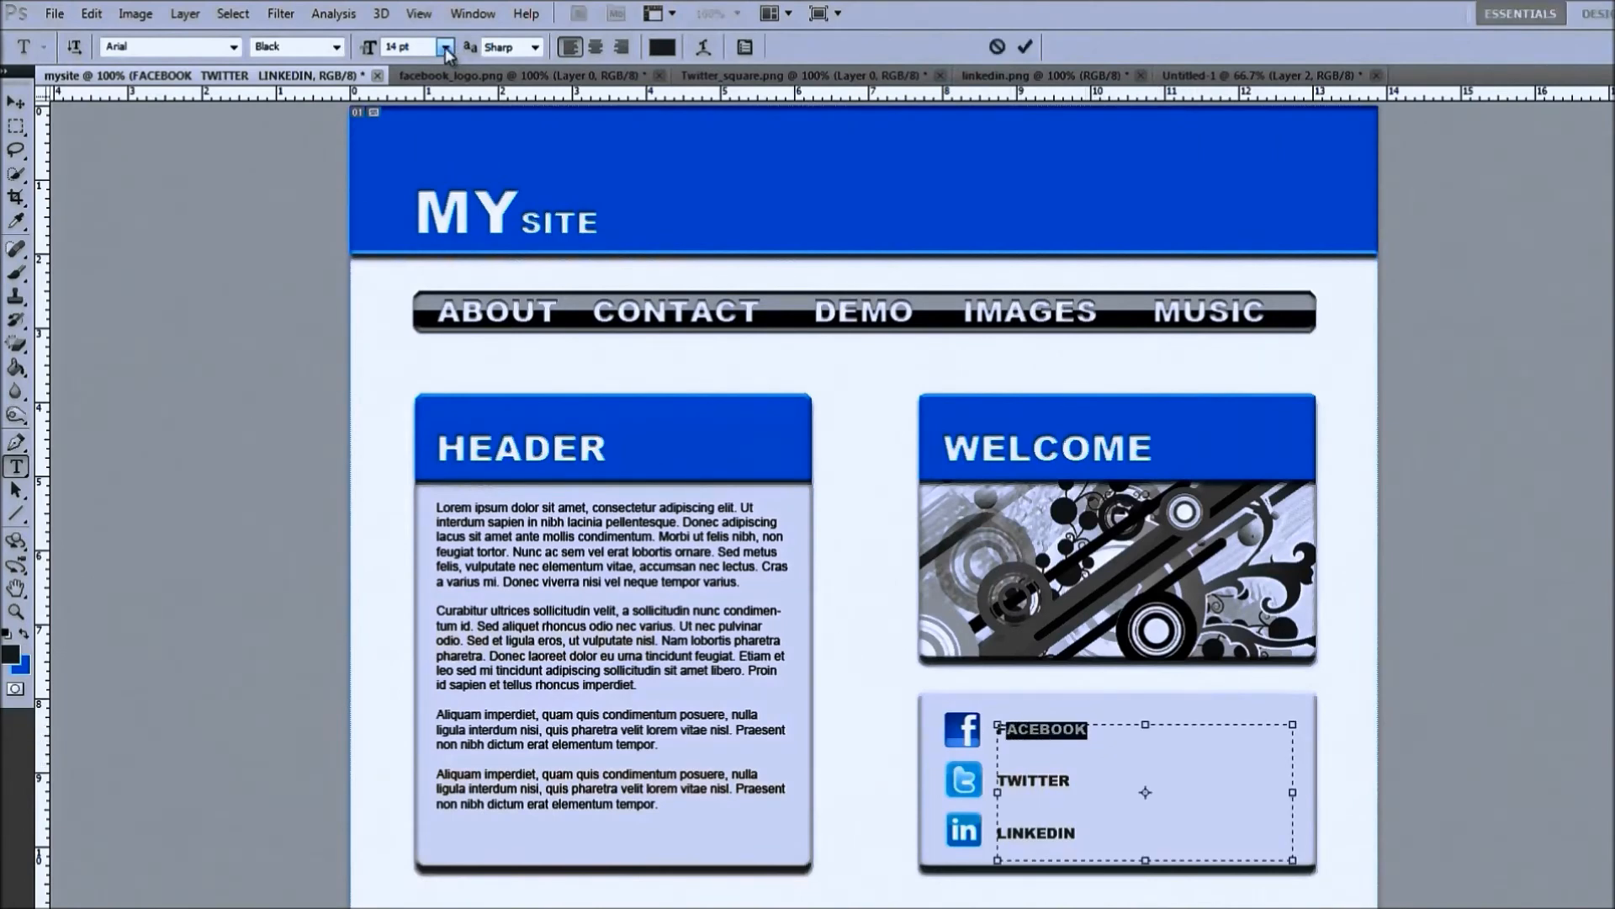
pyautogui.click(446, 50)
pyautogui.click(444, 216)
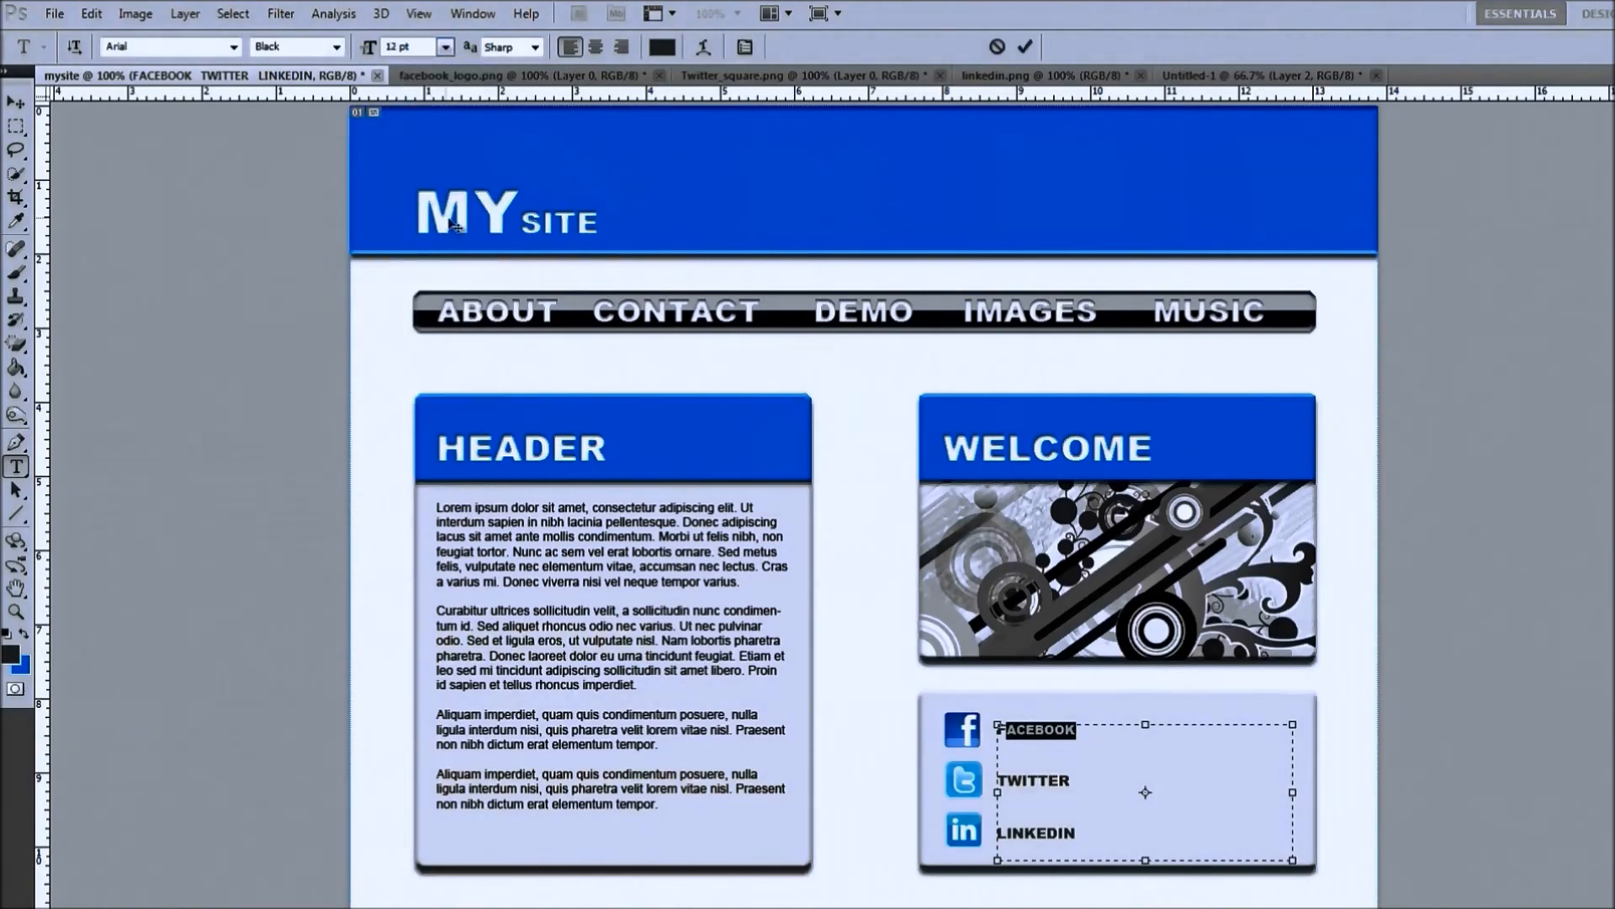
pyautogui.click(1094, 778)
pyautogui.moveTo(684, 397); pyautogui.dragTo(418, 396)
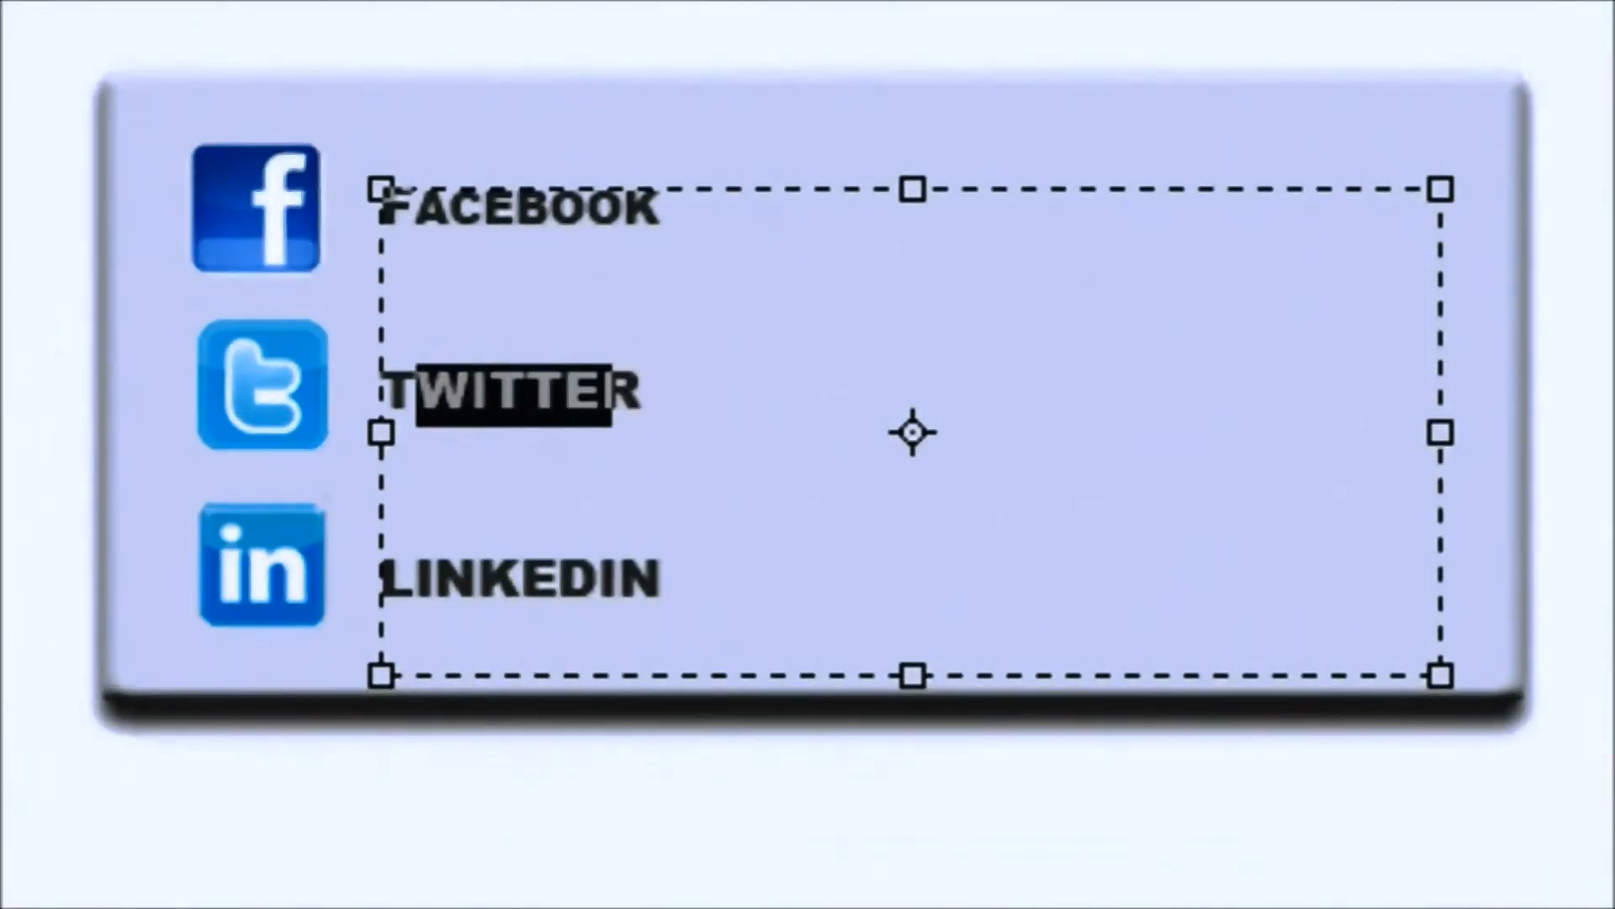
pyautogui.moveTo(703, 593); pyautogui.dragTo(414, 594)
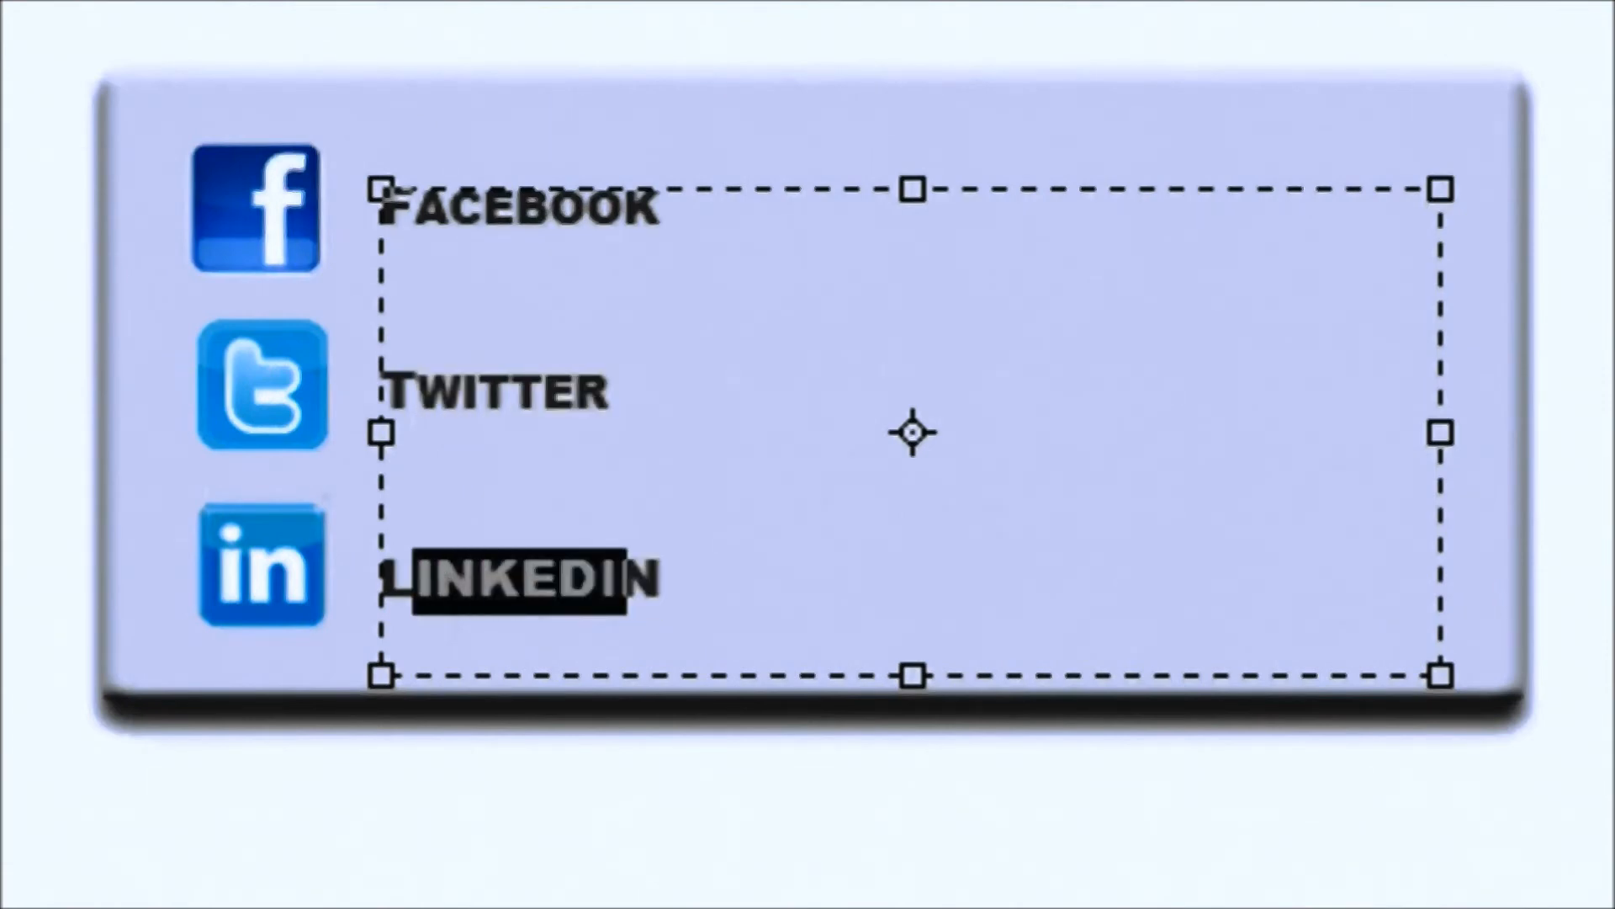
pyautogui.click(909, 529)
pyautogui.click(819, 398)
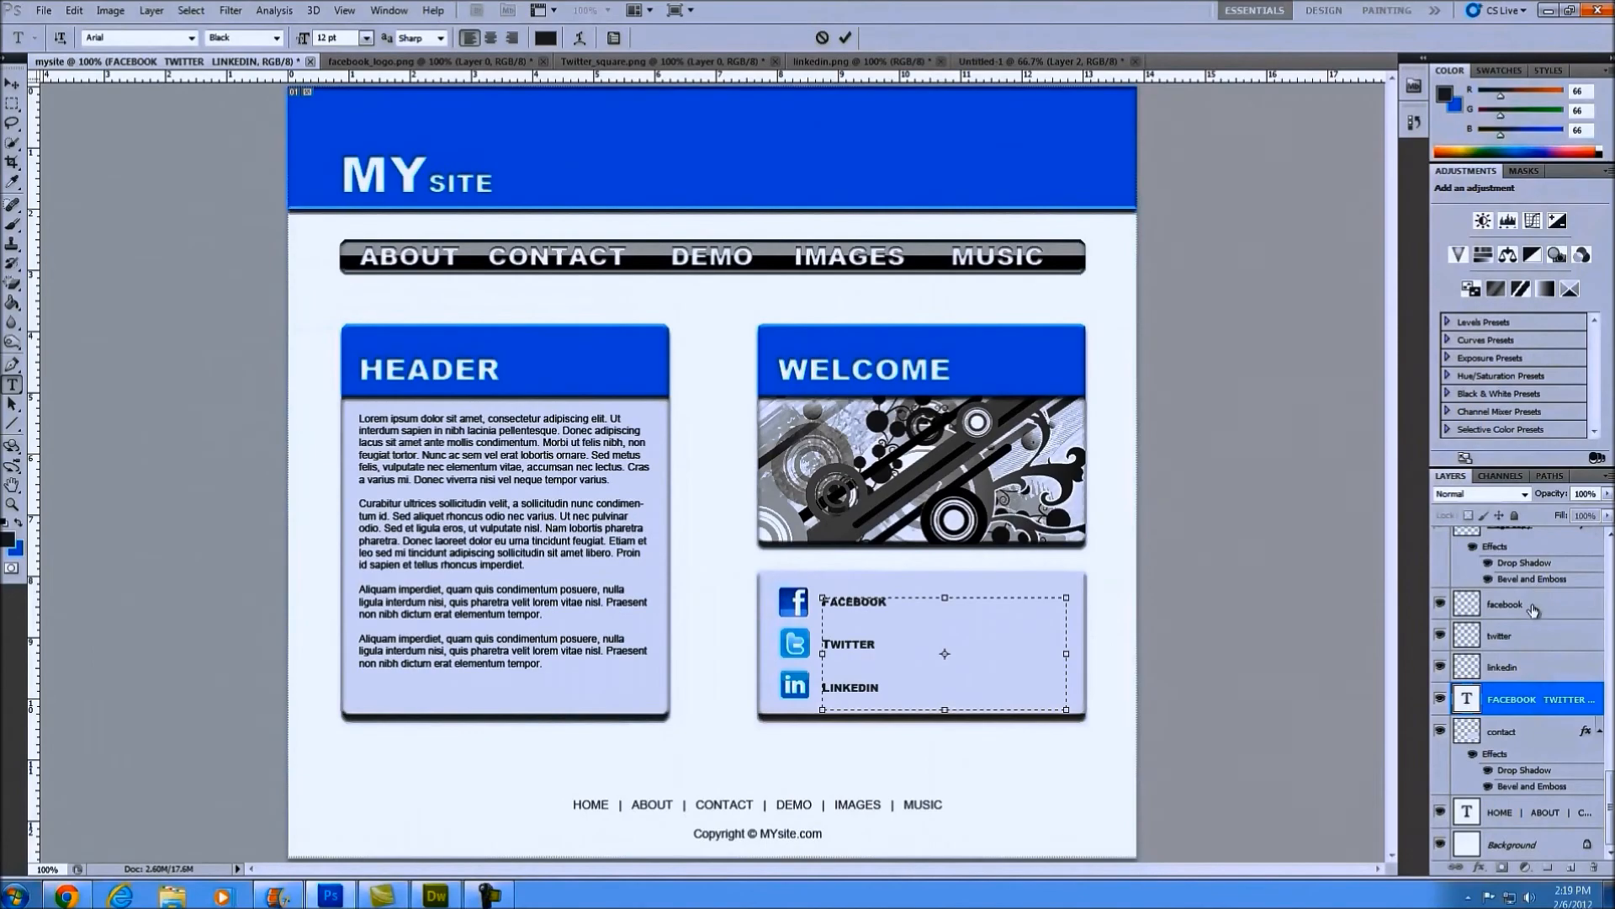
# Step: Create a new layer named divider directly above the facebook layer
pyautogui.click(1533, 606)
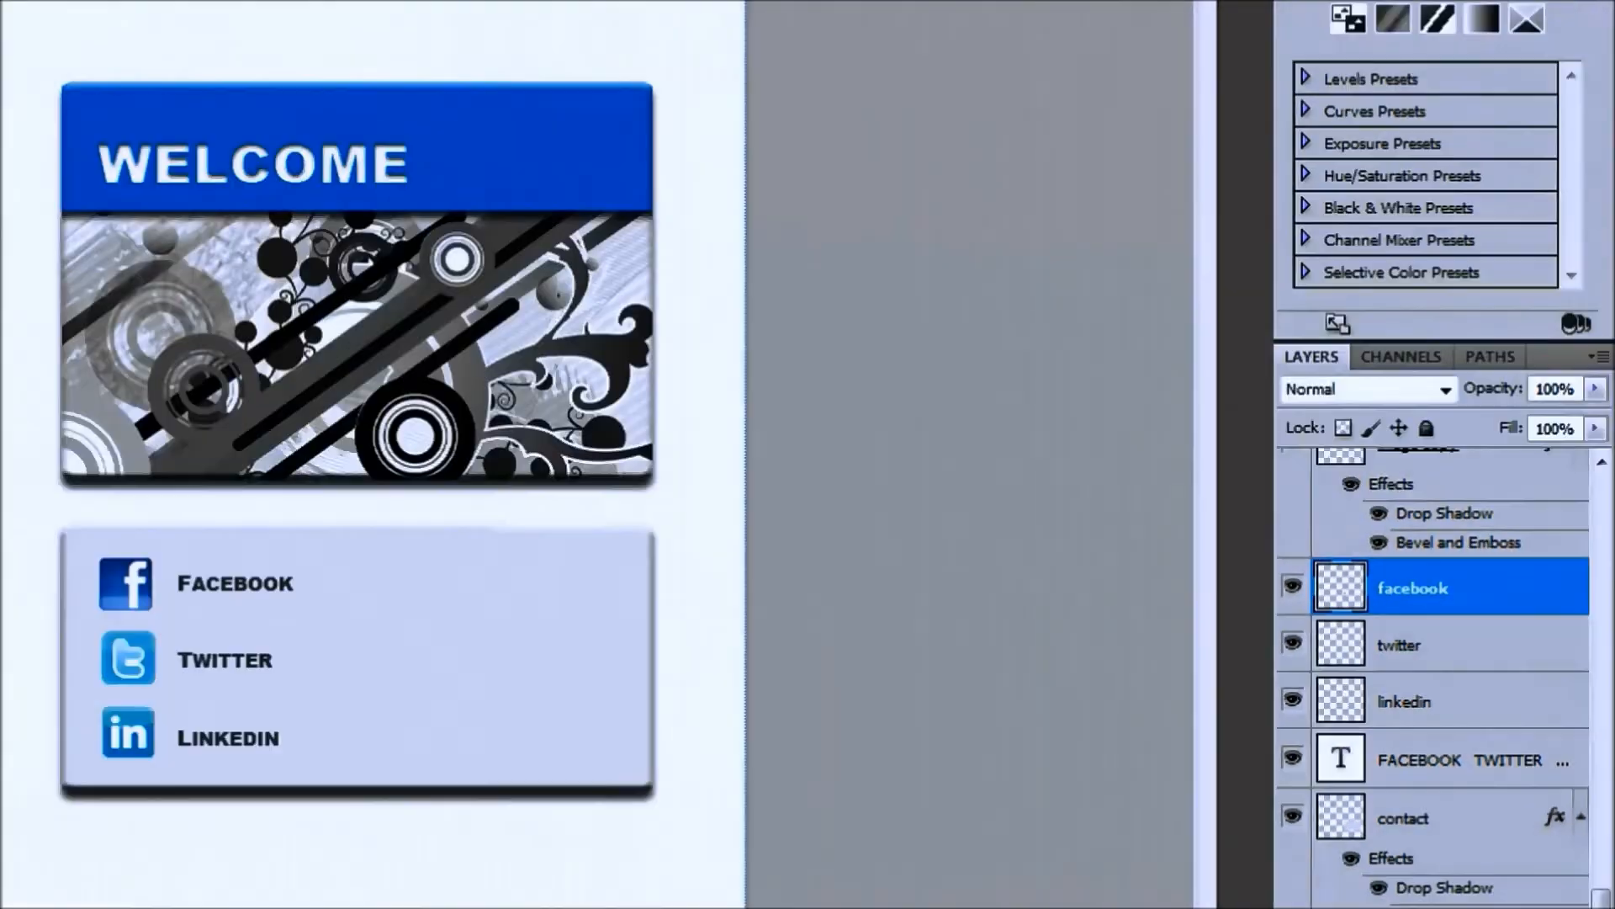
pyautogui.click(36, 11)
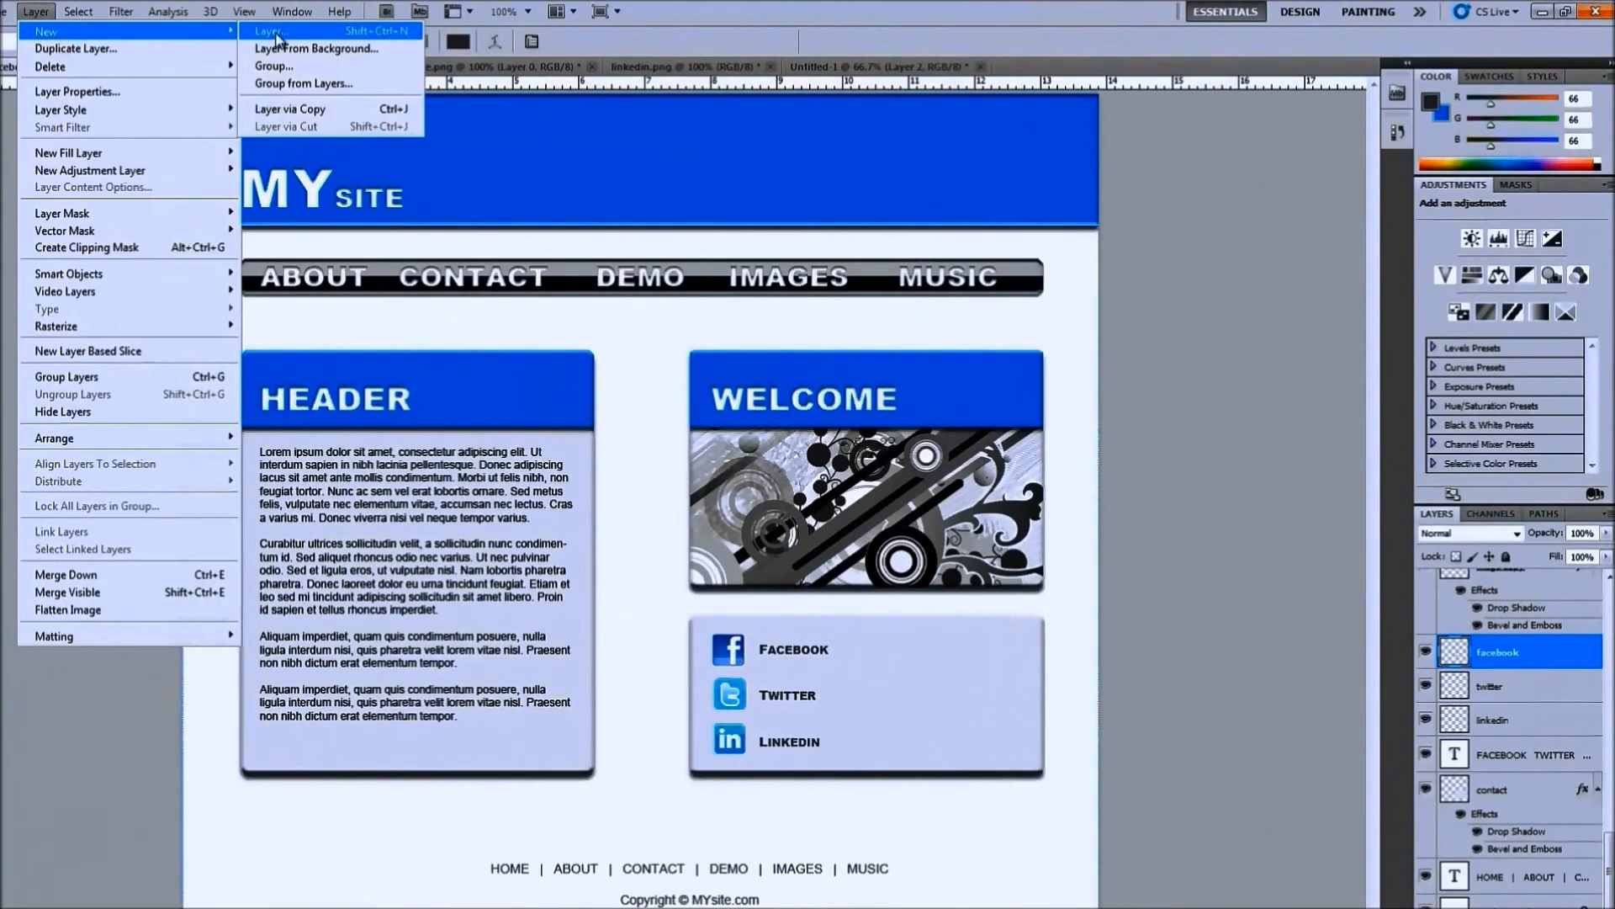
pyautogui.click(276, 34)
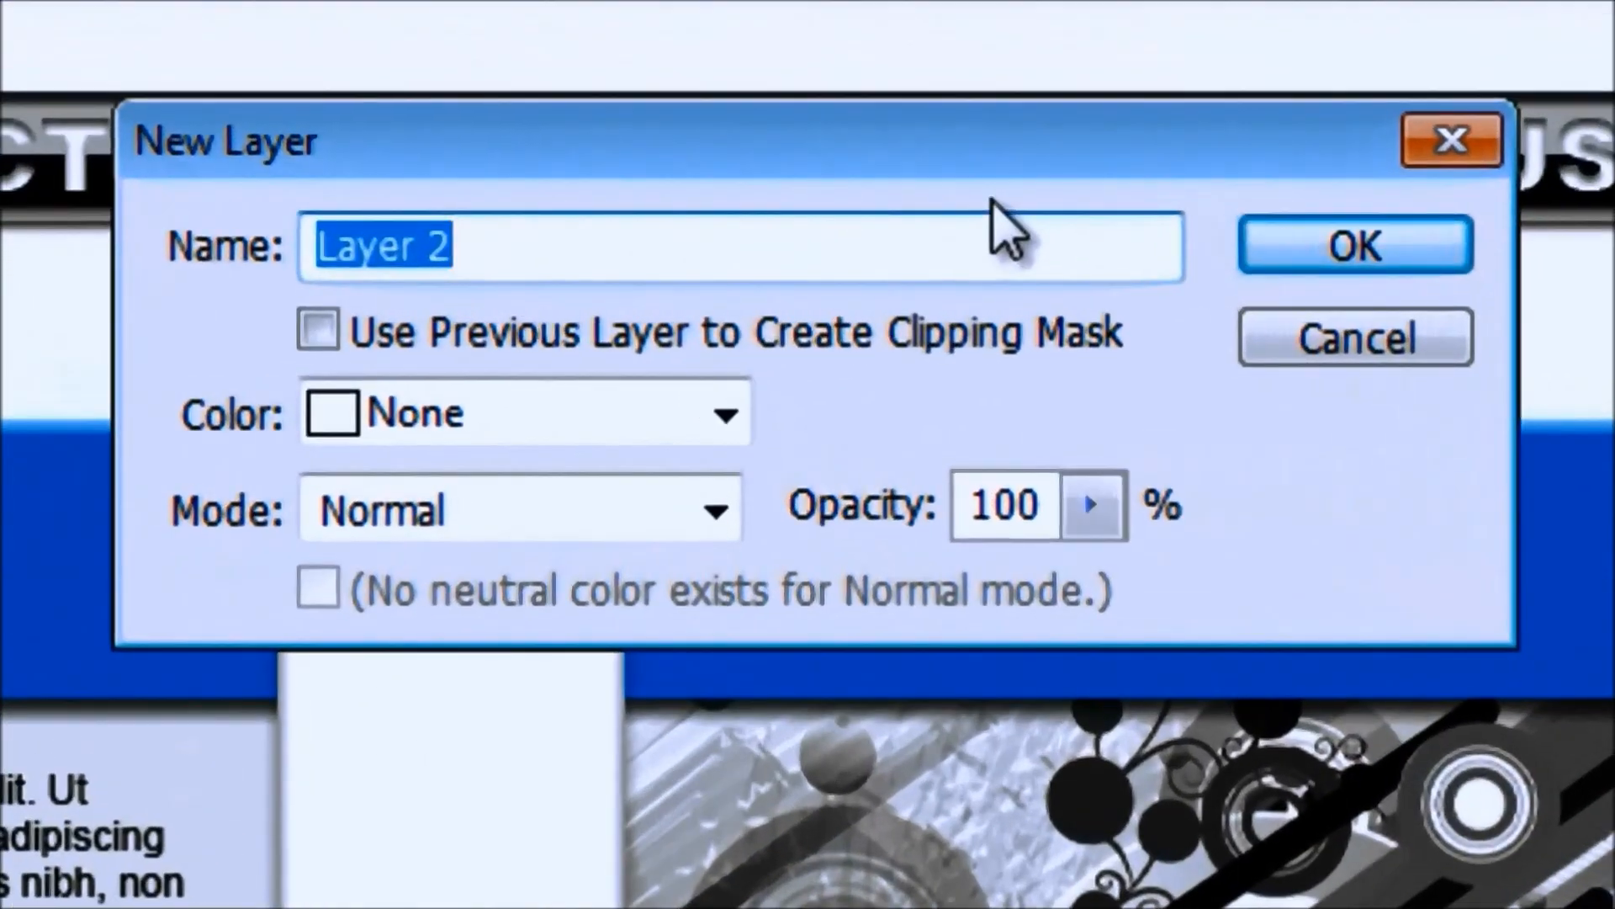
pyautogui.write('divider')
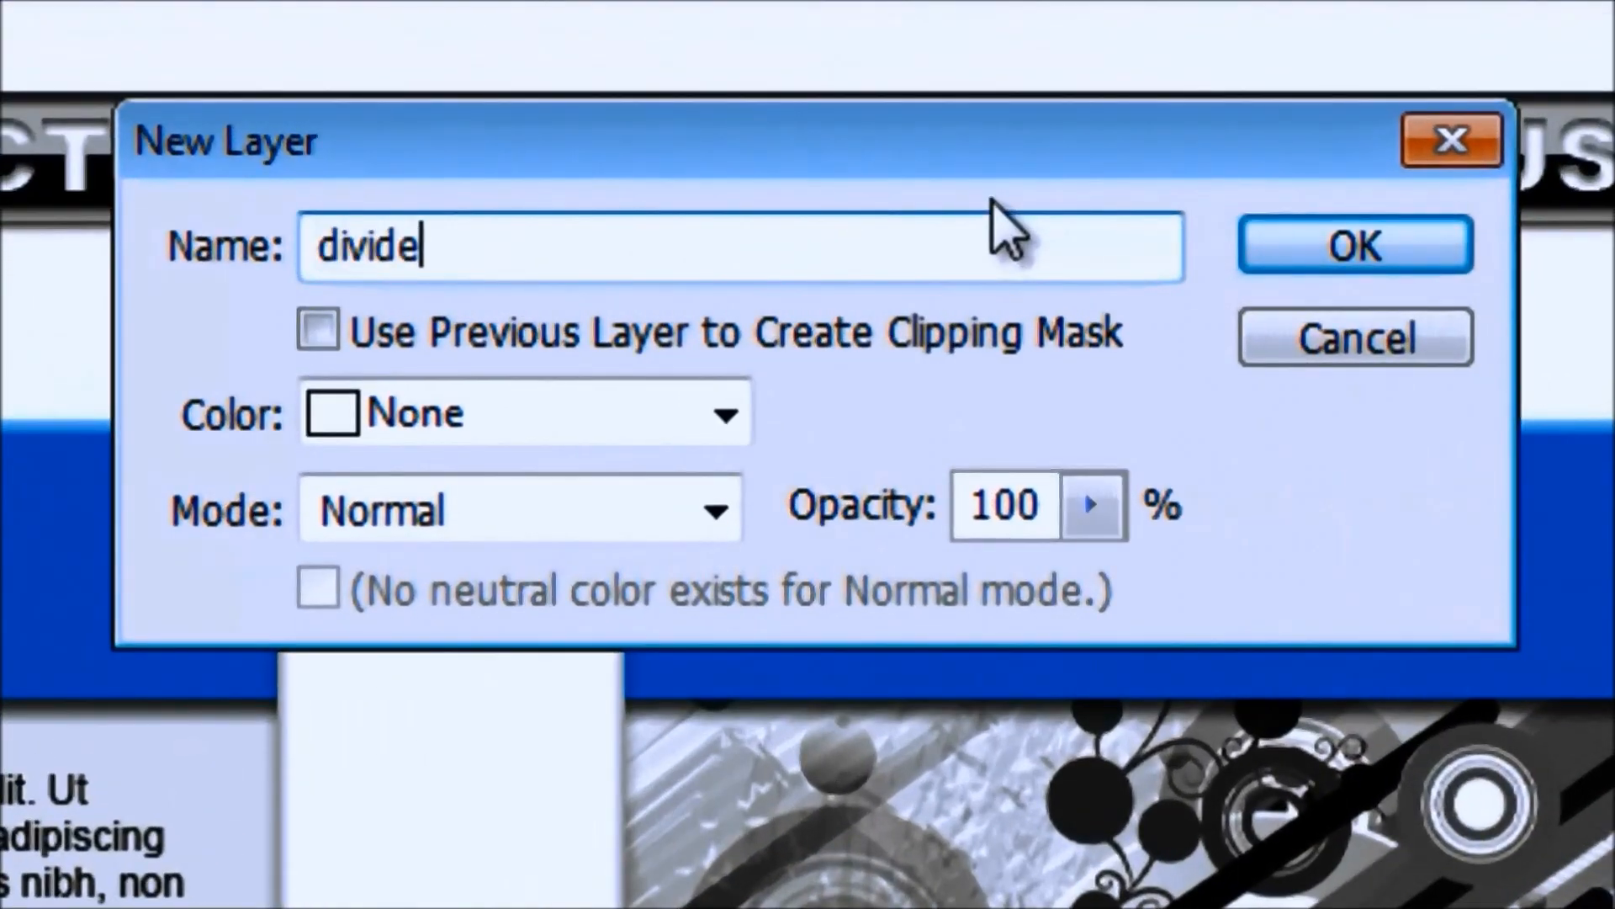
pyautogui.click(1413, 250)
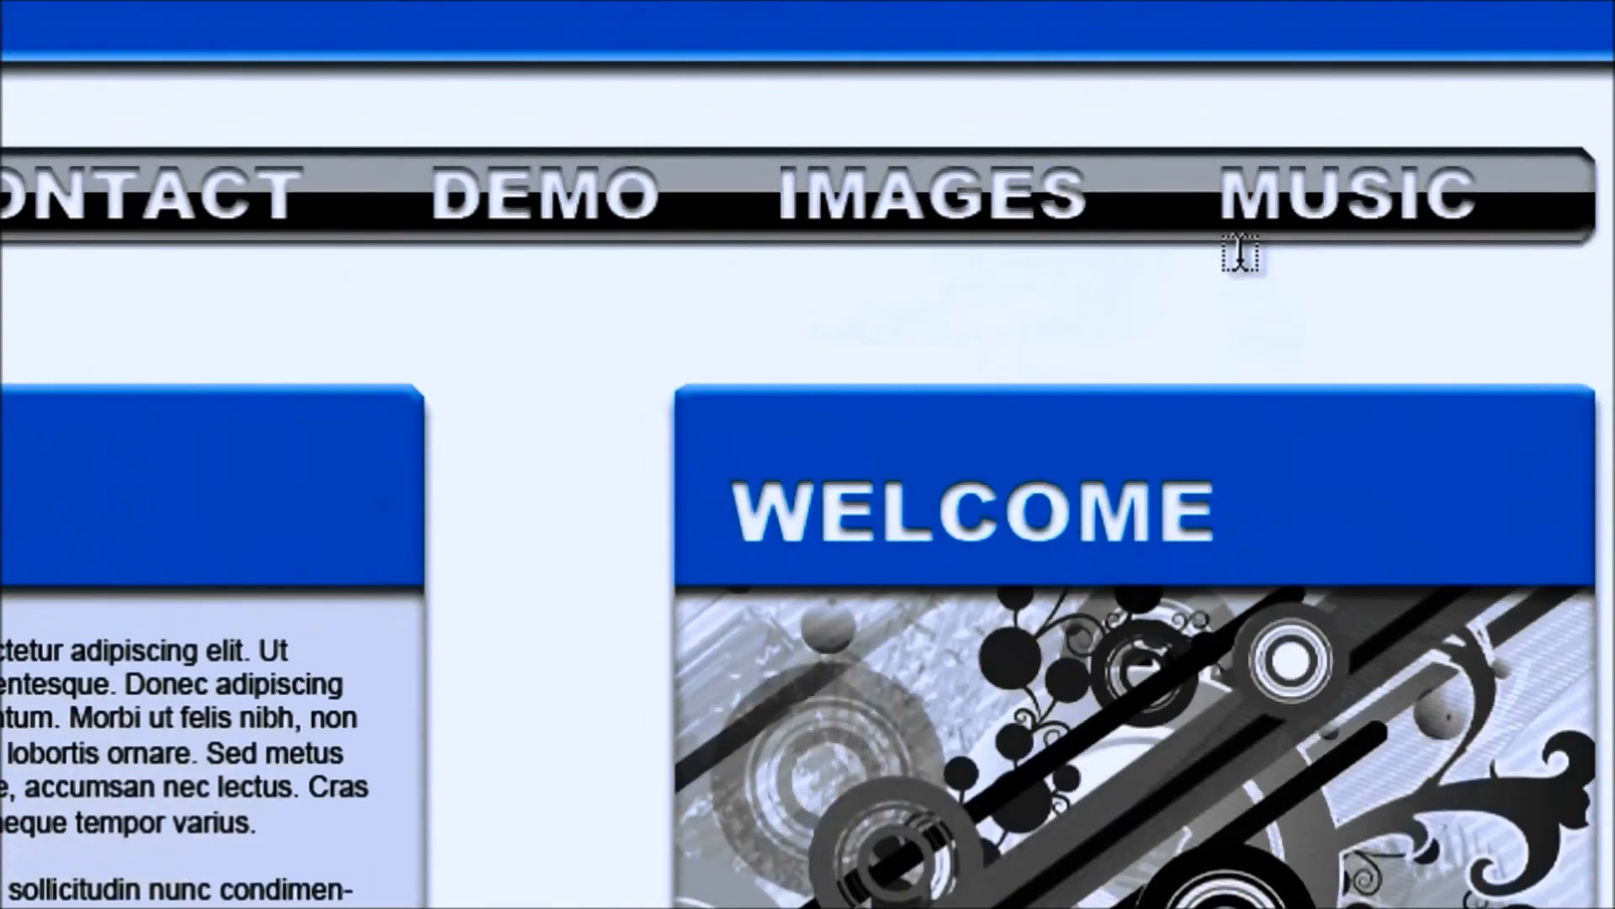
# Step: Choose the Line tool and turn off its end arrowhead so it draws plain lines
pyautogui.click(13, 427)
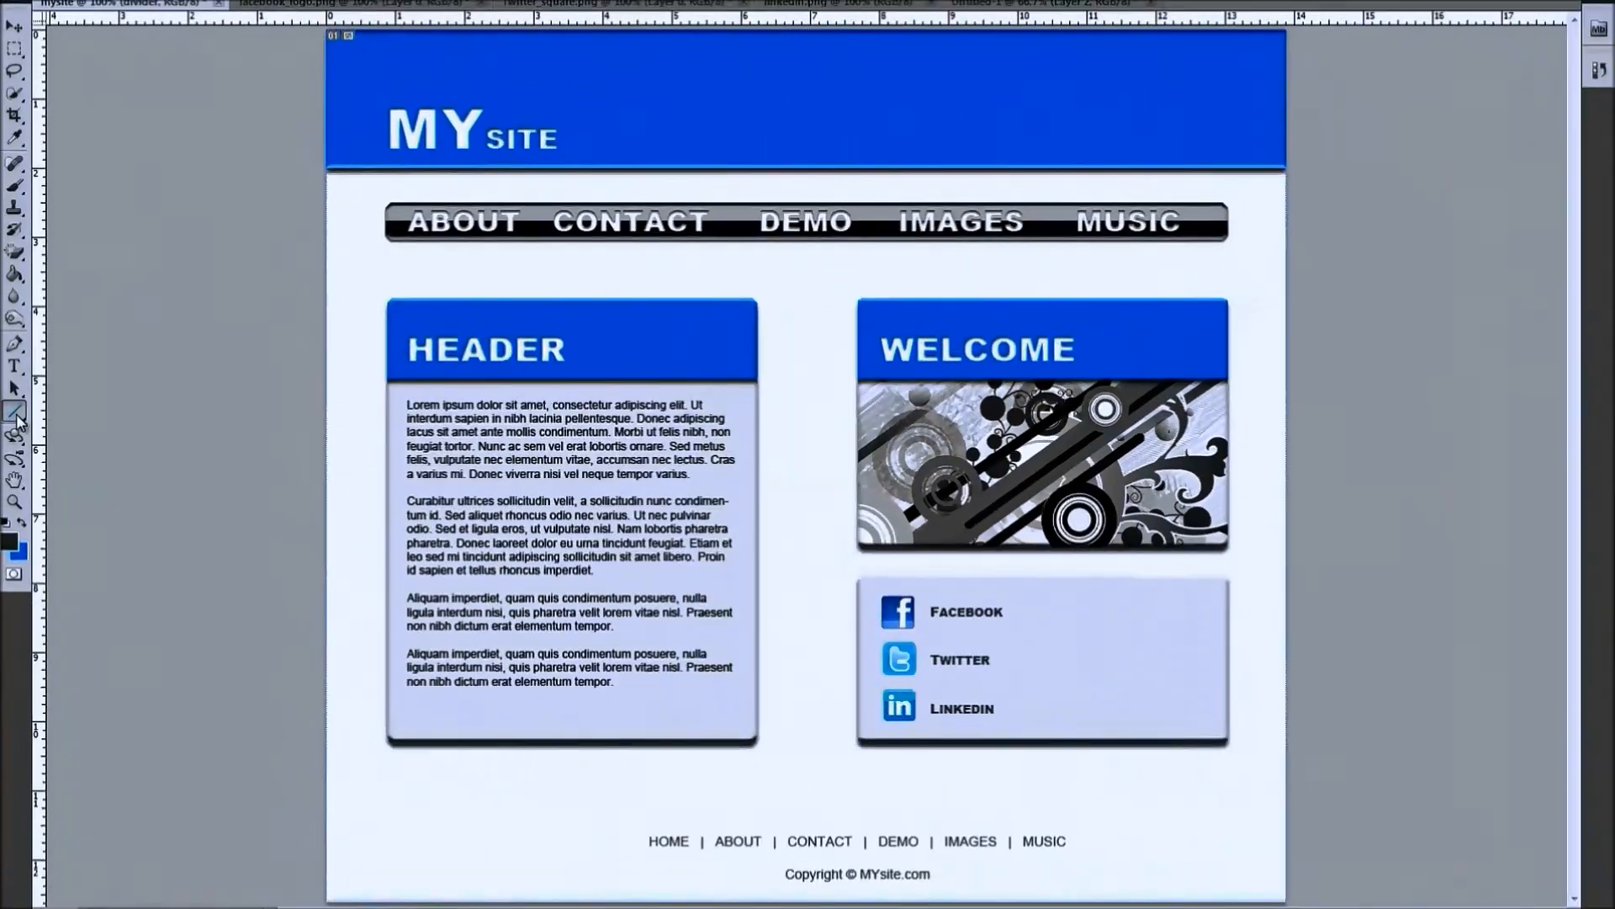
pyautogui.click(17, 421)
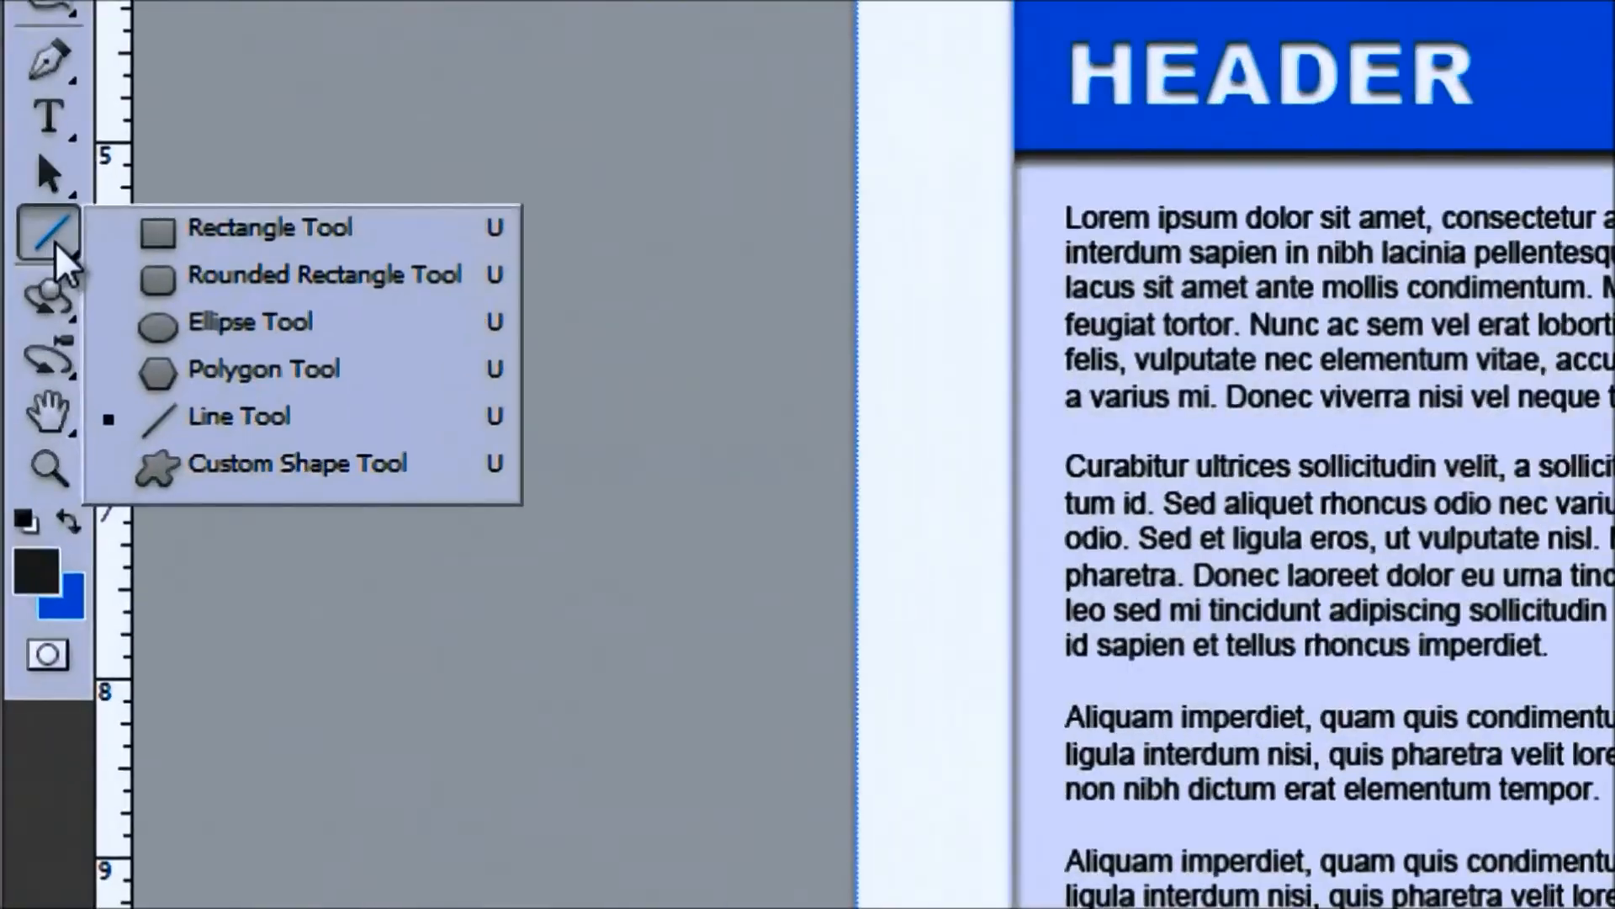
pyautogui.click(97, 484)
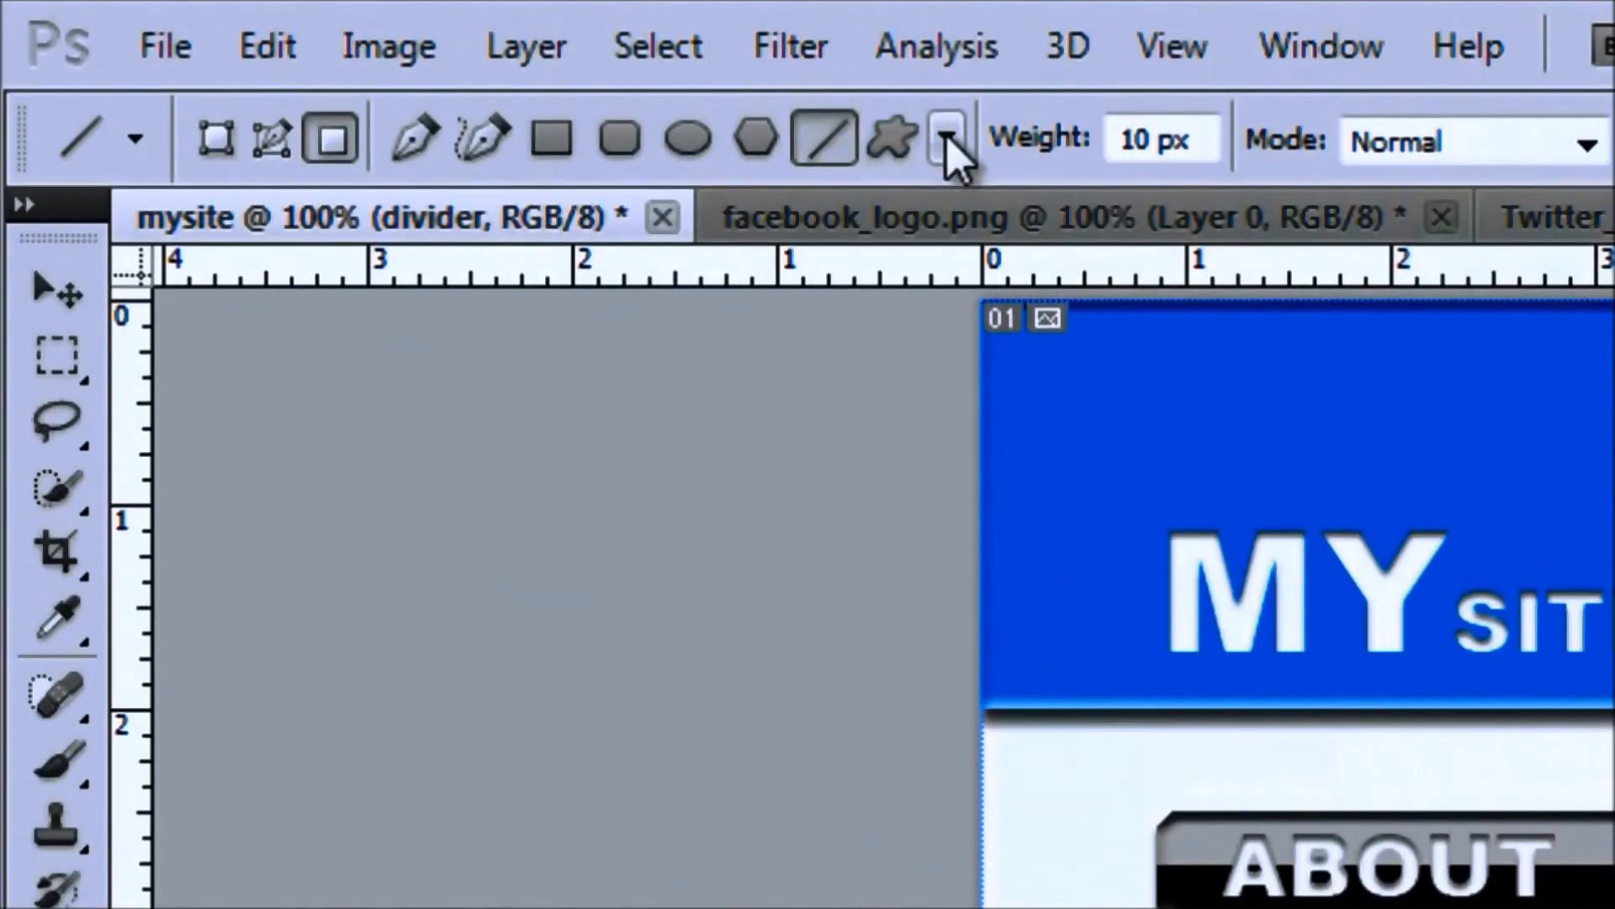
pyautogui.click(945, 134)
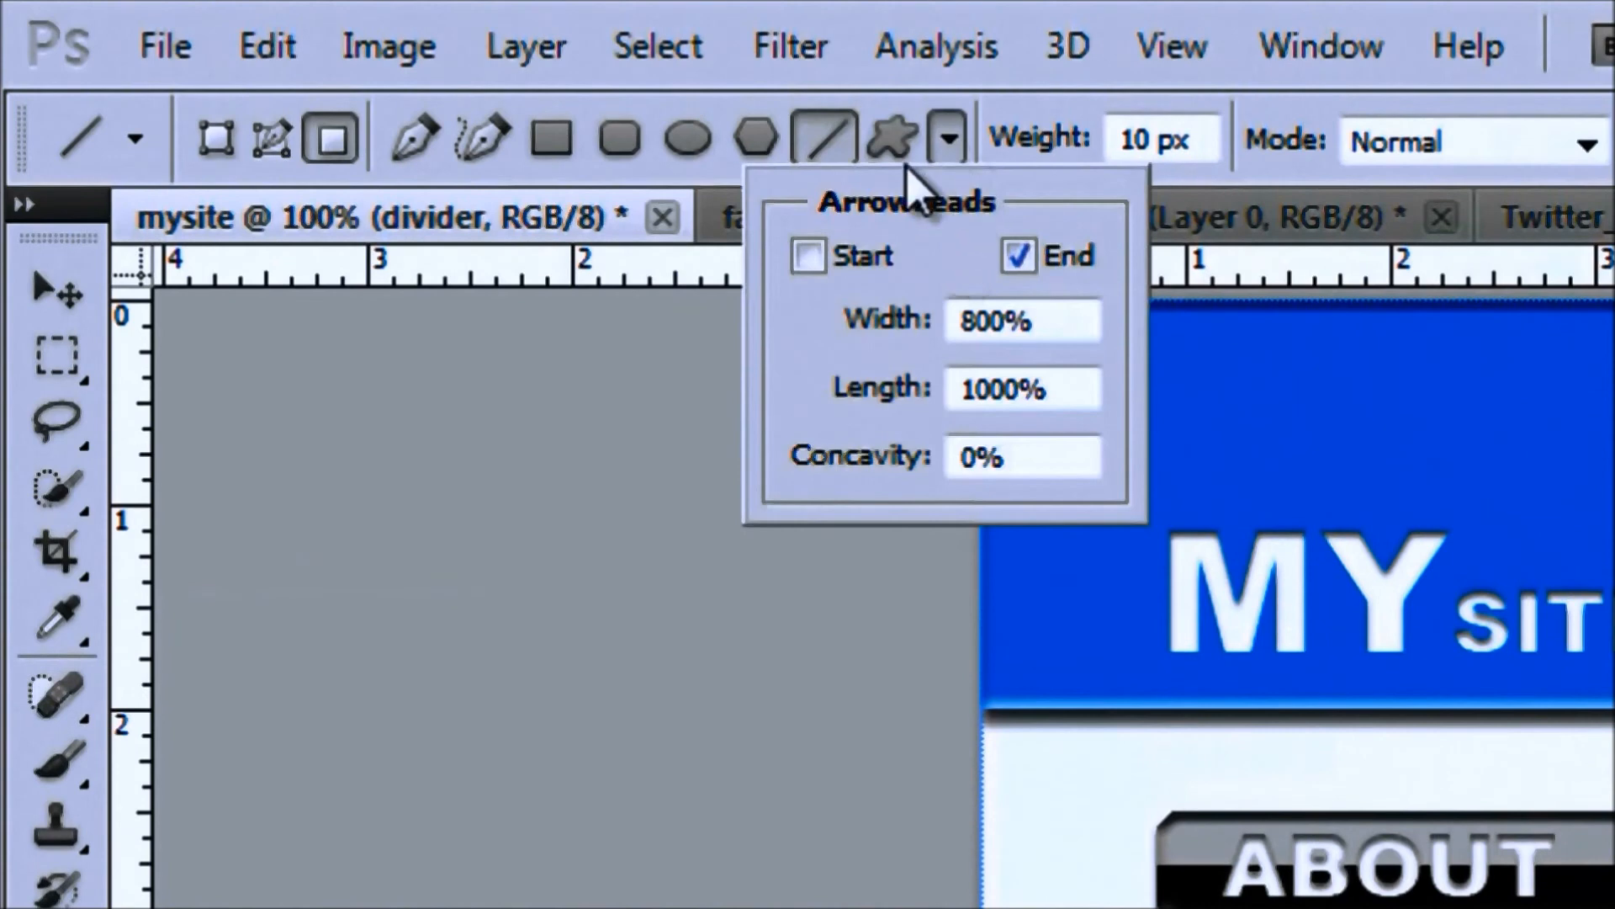
pyautogui.click(948, 136)
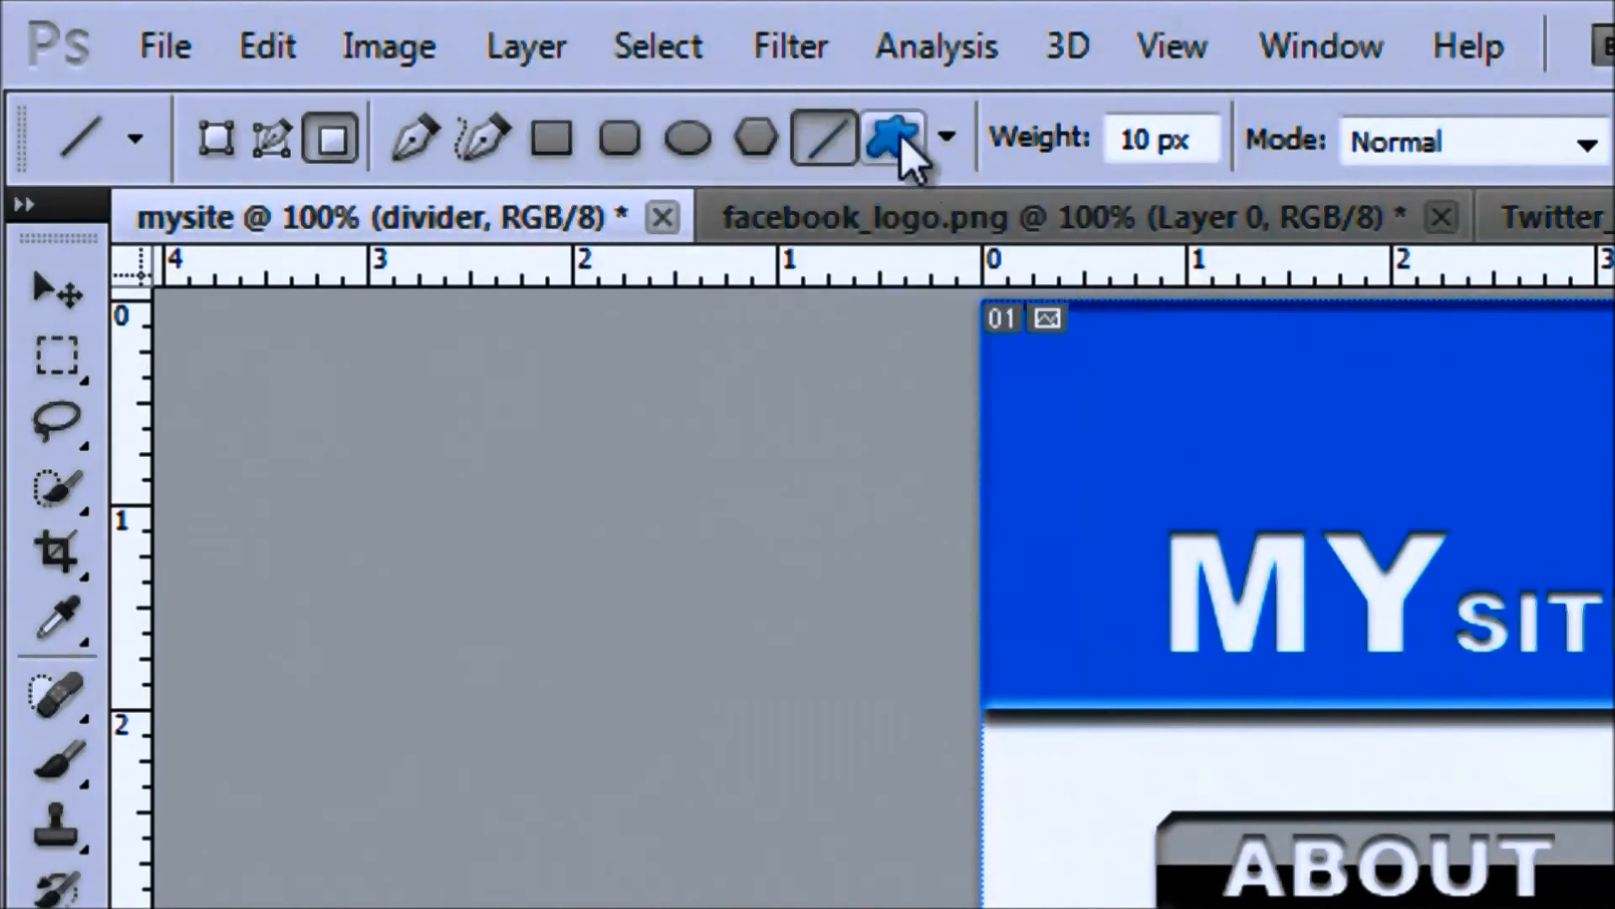
pyautogui.click(948, 136)
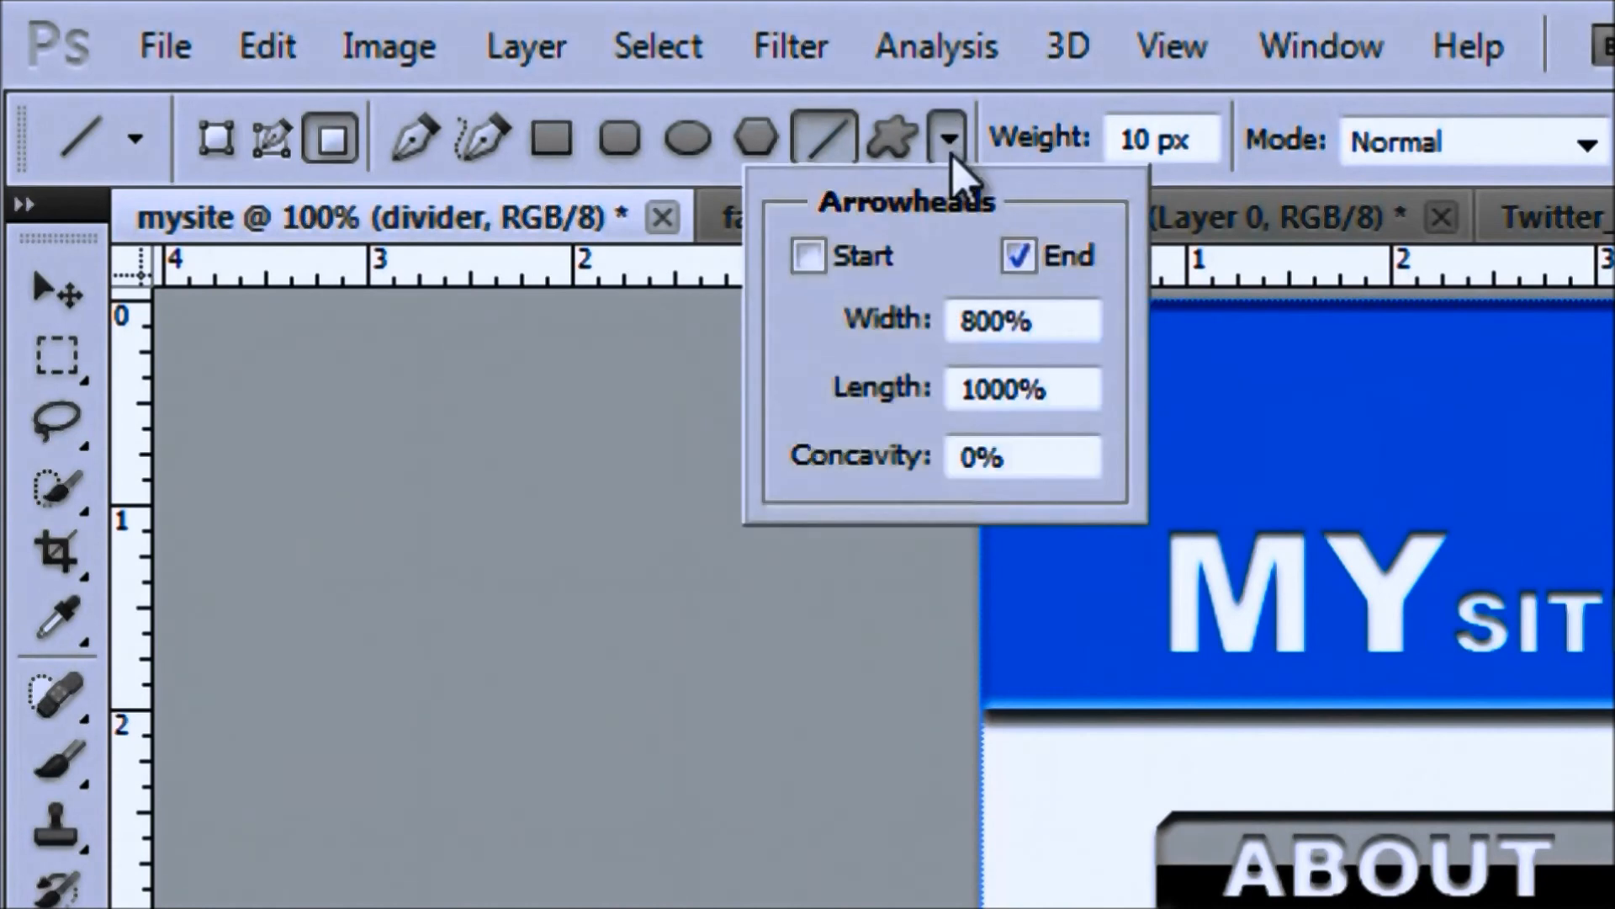
pyautogui.click(1018, 255)
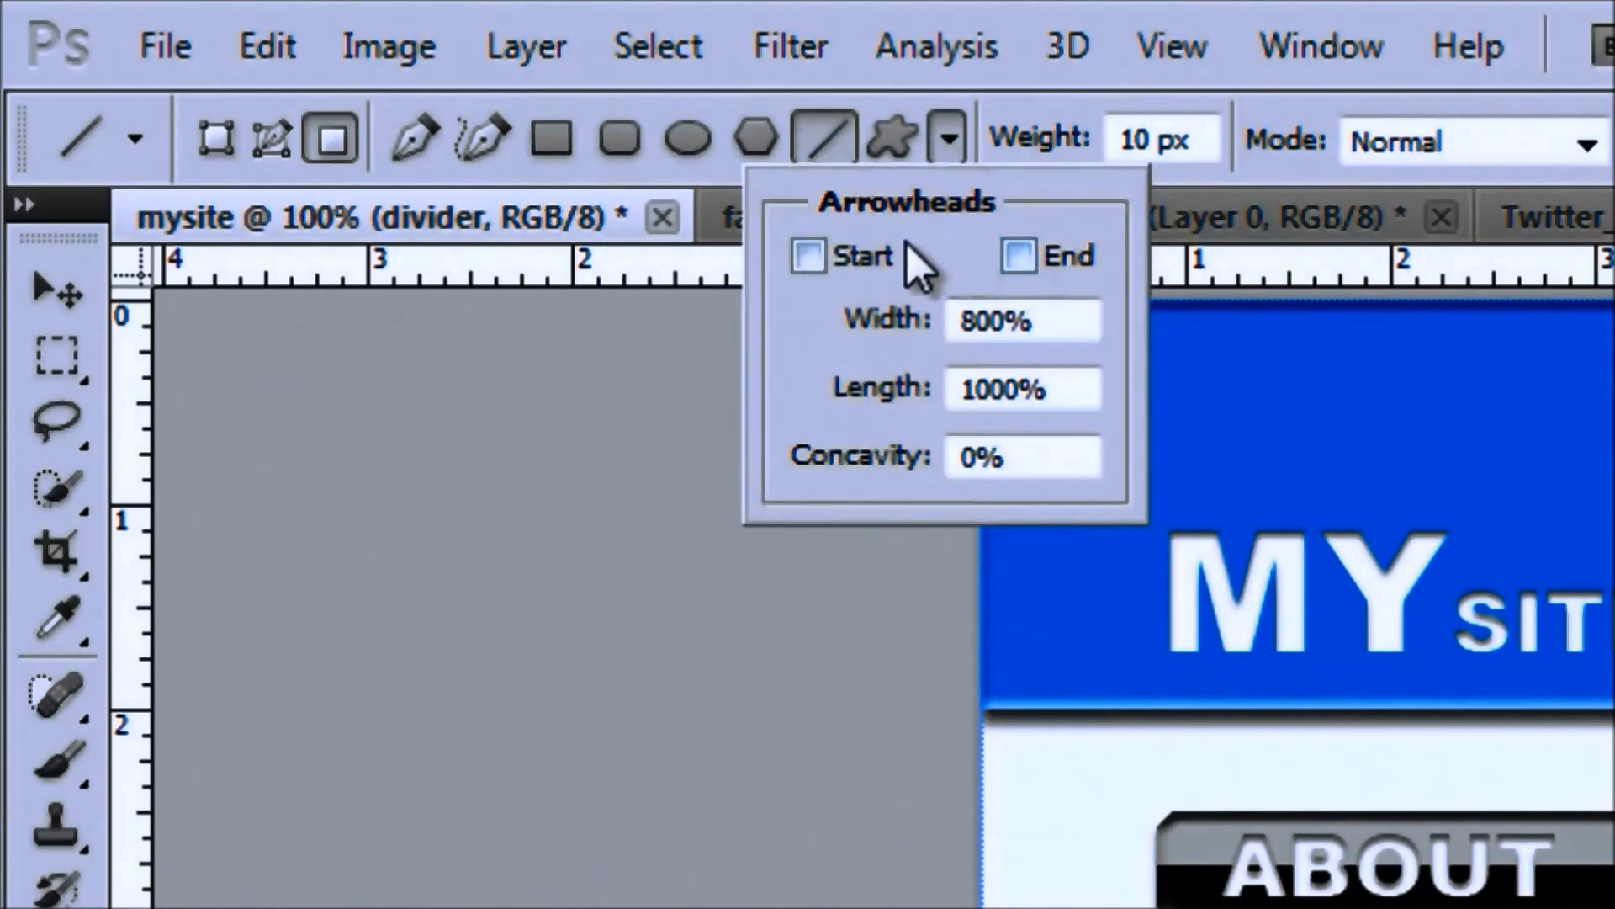
pyautogui.click(947, 136)
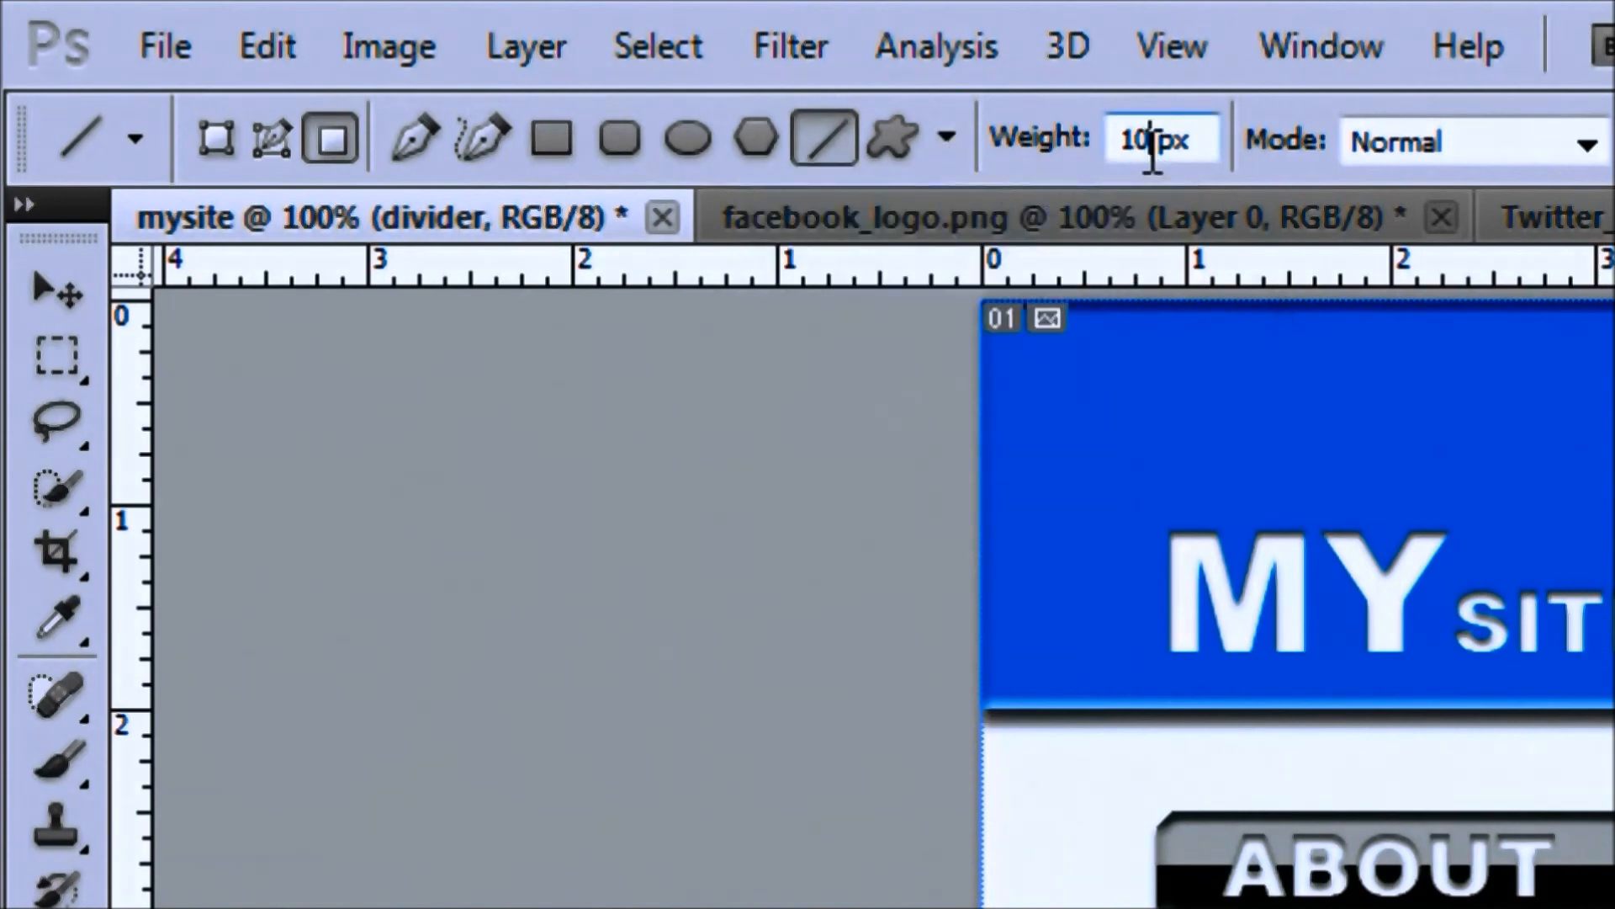
# Step: Set the line weight to 1 px and draw a vertical divider beside the social labels, spanning the height of the three icons
pyautogui.press('Up')
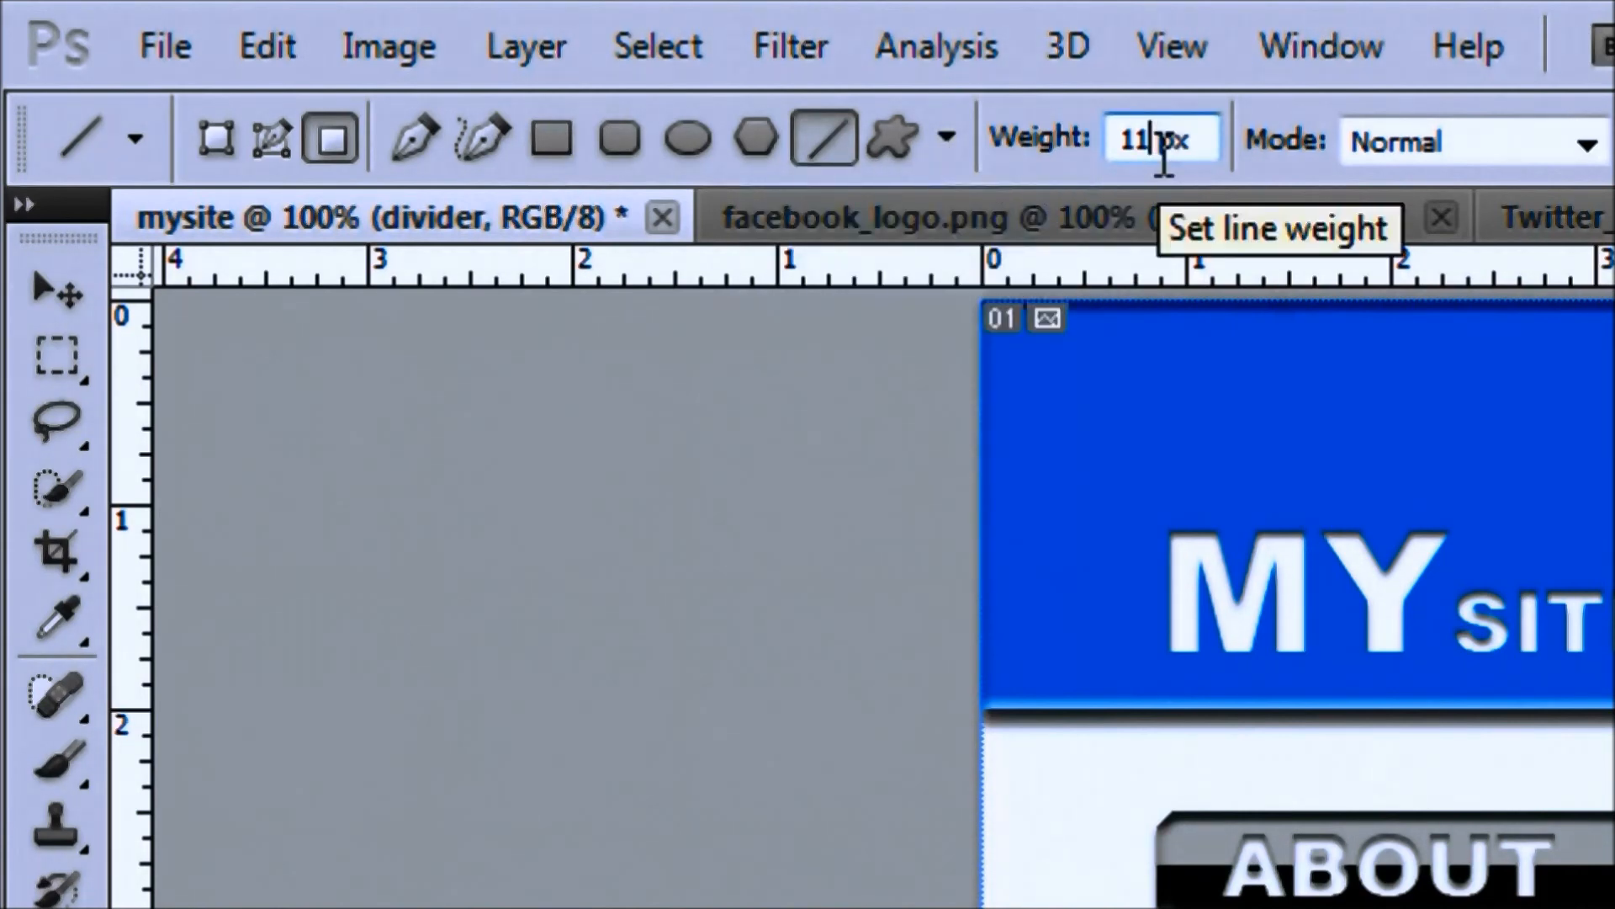
pyautogui.press('BackSpace')
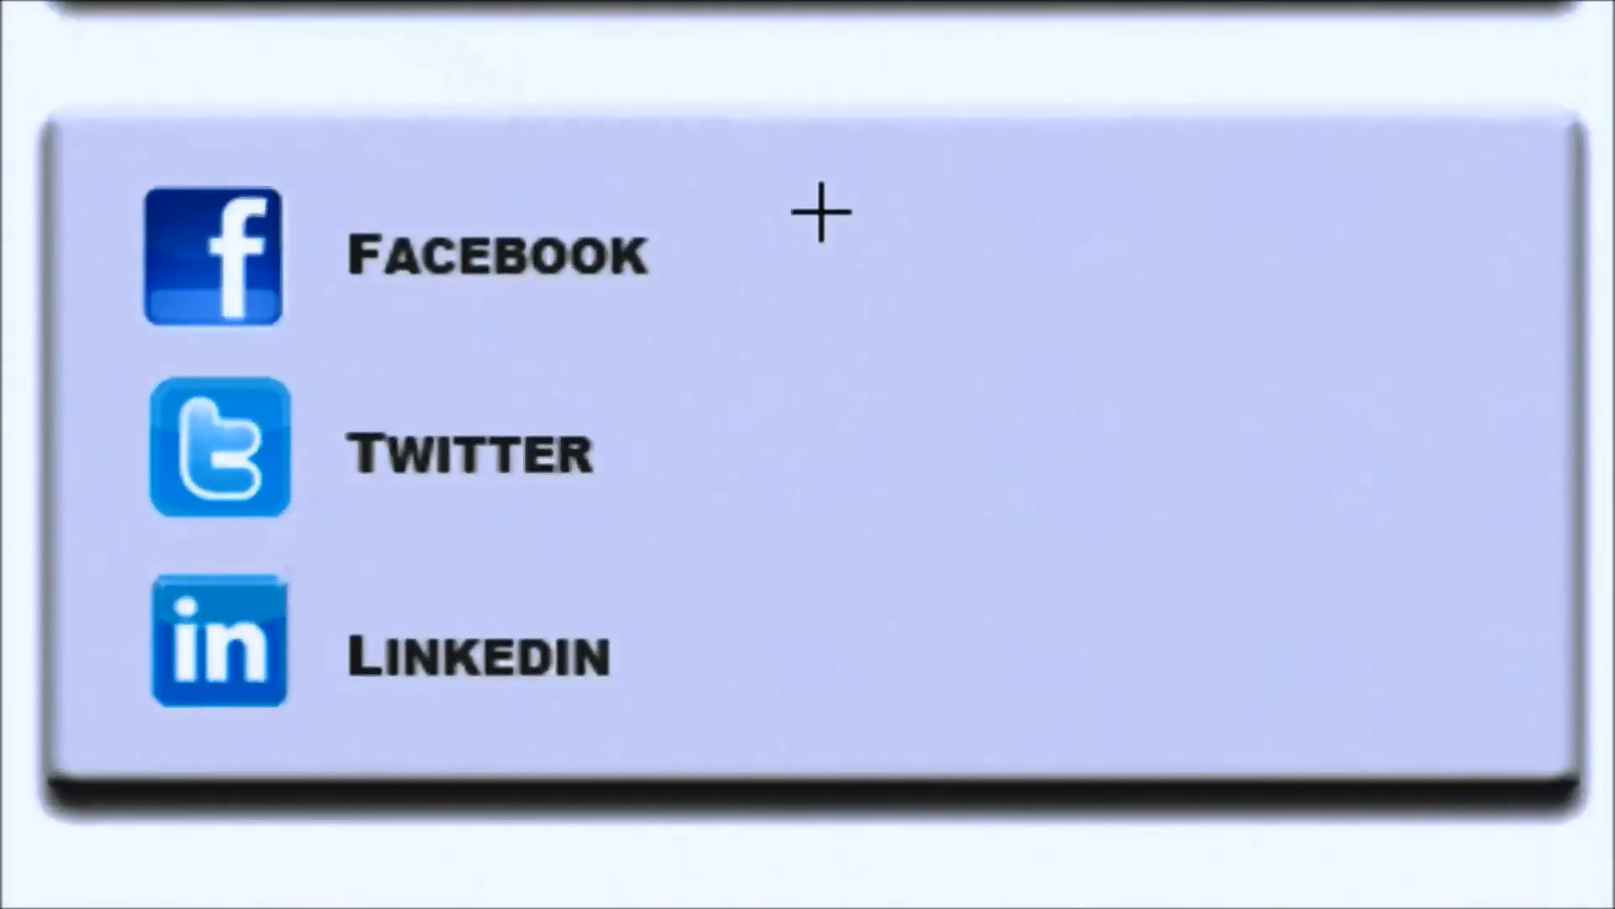
pyautogui.moveTo(922, 584); pyautogui.dragTo(922, 674)
pyautogui.moveTo(821, 598); pyautogui.dragTo(821, 671)
pyautogui.hotkey('ctrl', 'h')
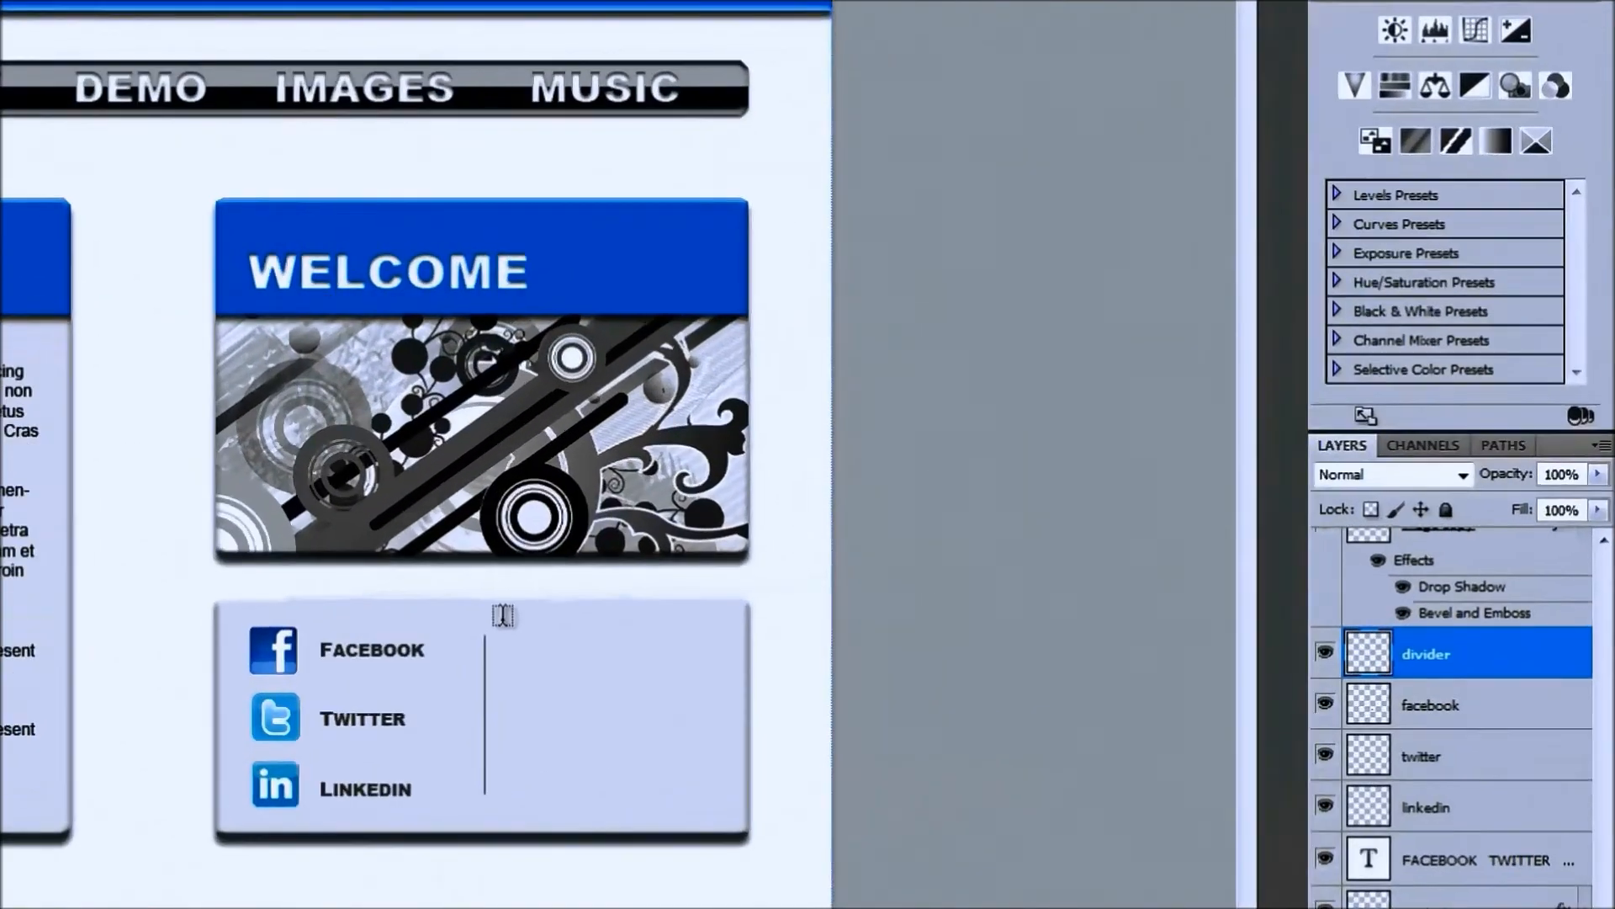
# Step: Add a text box on the empty side of the divider reading MYSITE, set to 14 pt in the Regular style
pyautogui.moveTo(927, 588); pyautogui.dragTo(1076, 695)
pyautogui.moveTo(636, 834); pyautogui.dragTo(635, 837)
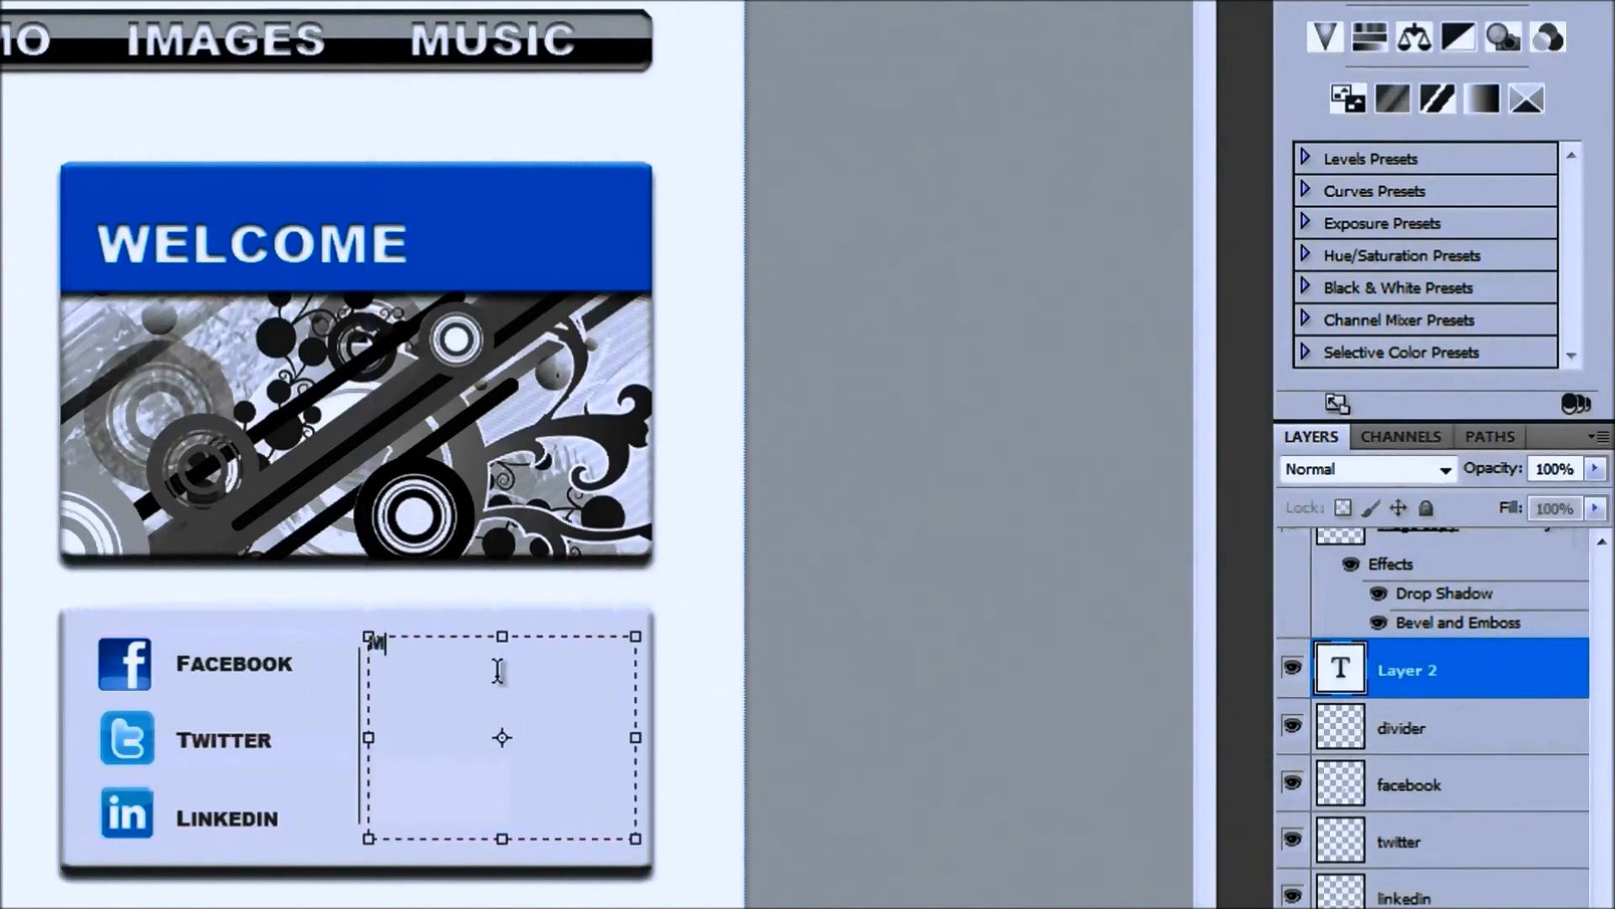
pyautogui.moveTo(485, 657); pyautogui.dragTo(317, 642)
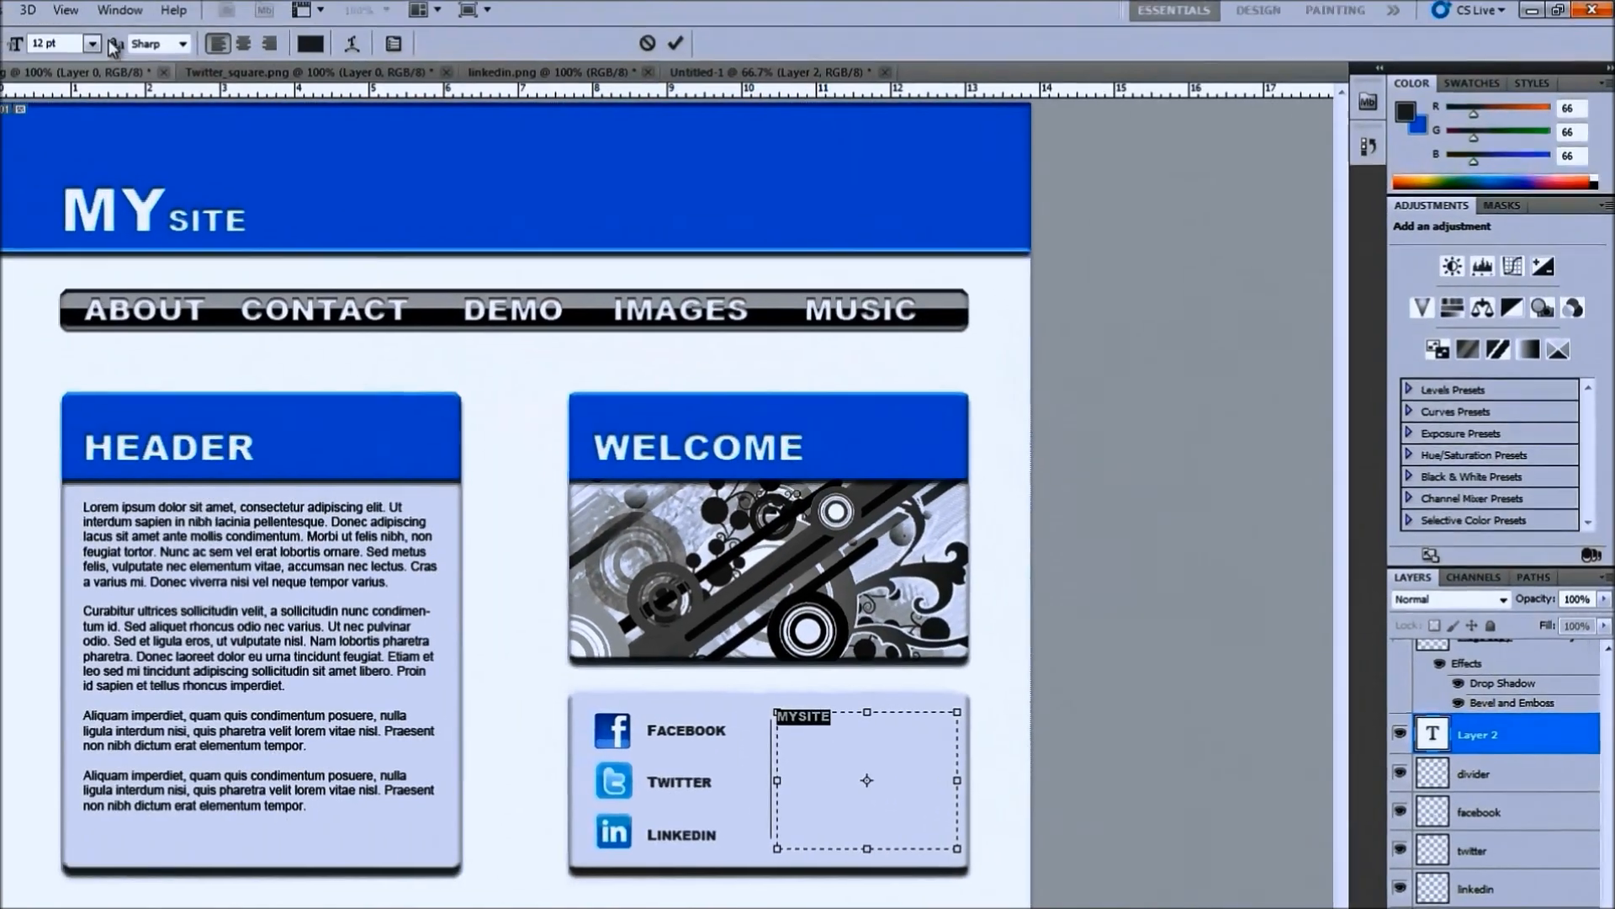
pyautogui.click(104, 46)
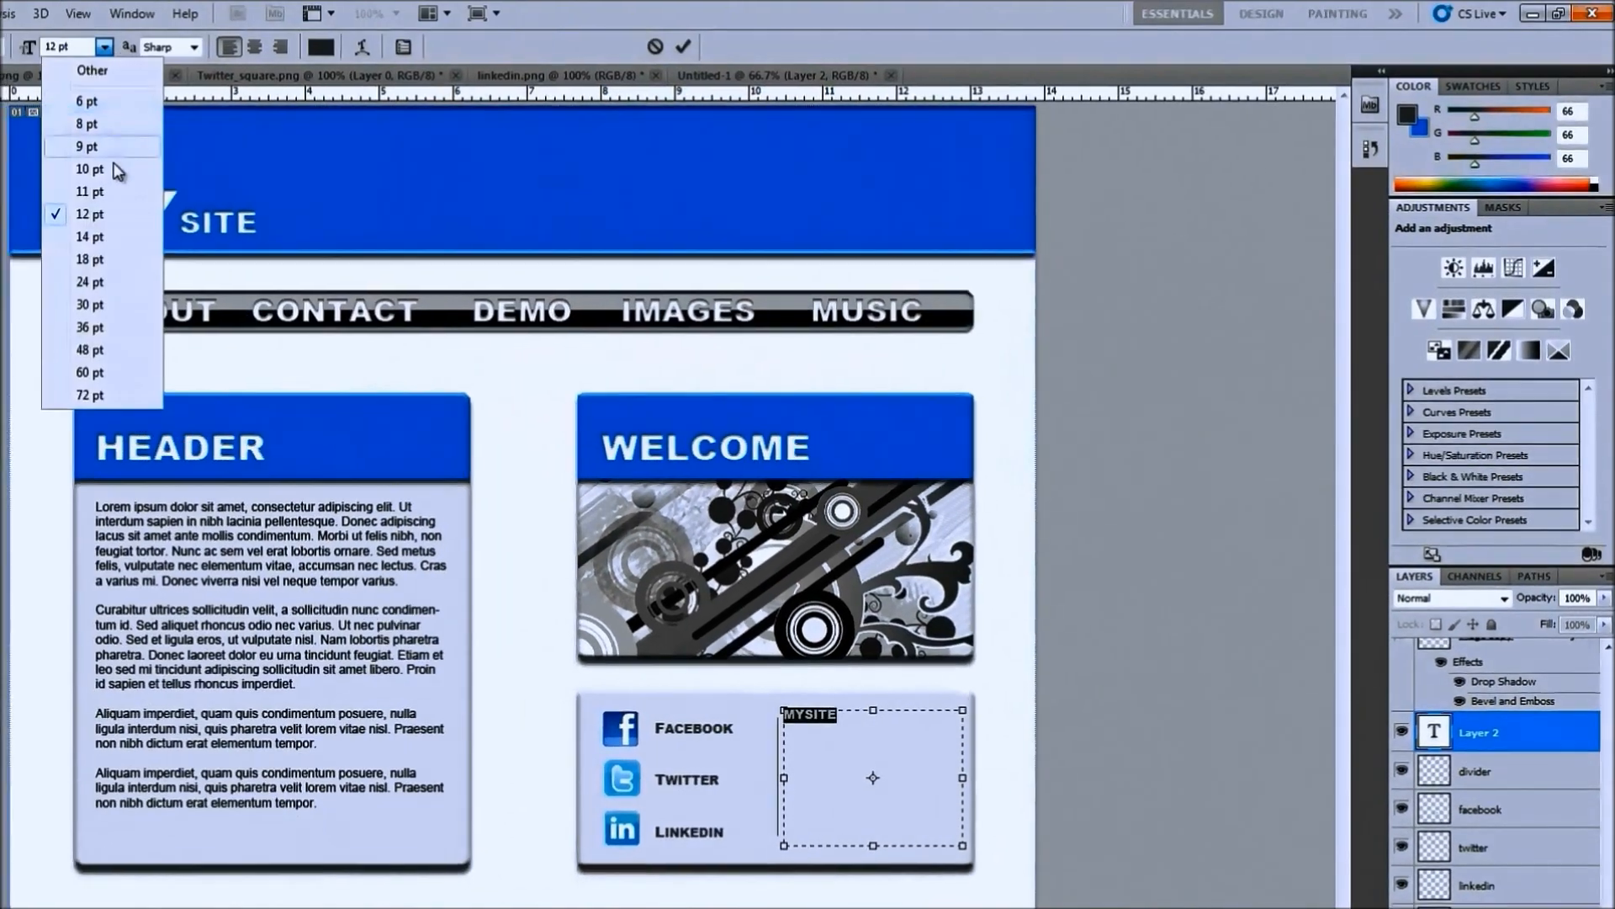
pyautogui.click(89, 236)
pyautogui.click(159, 41)
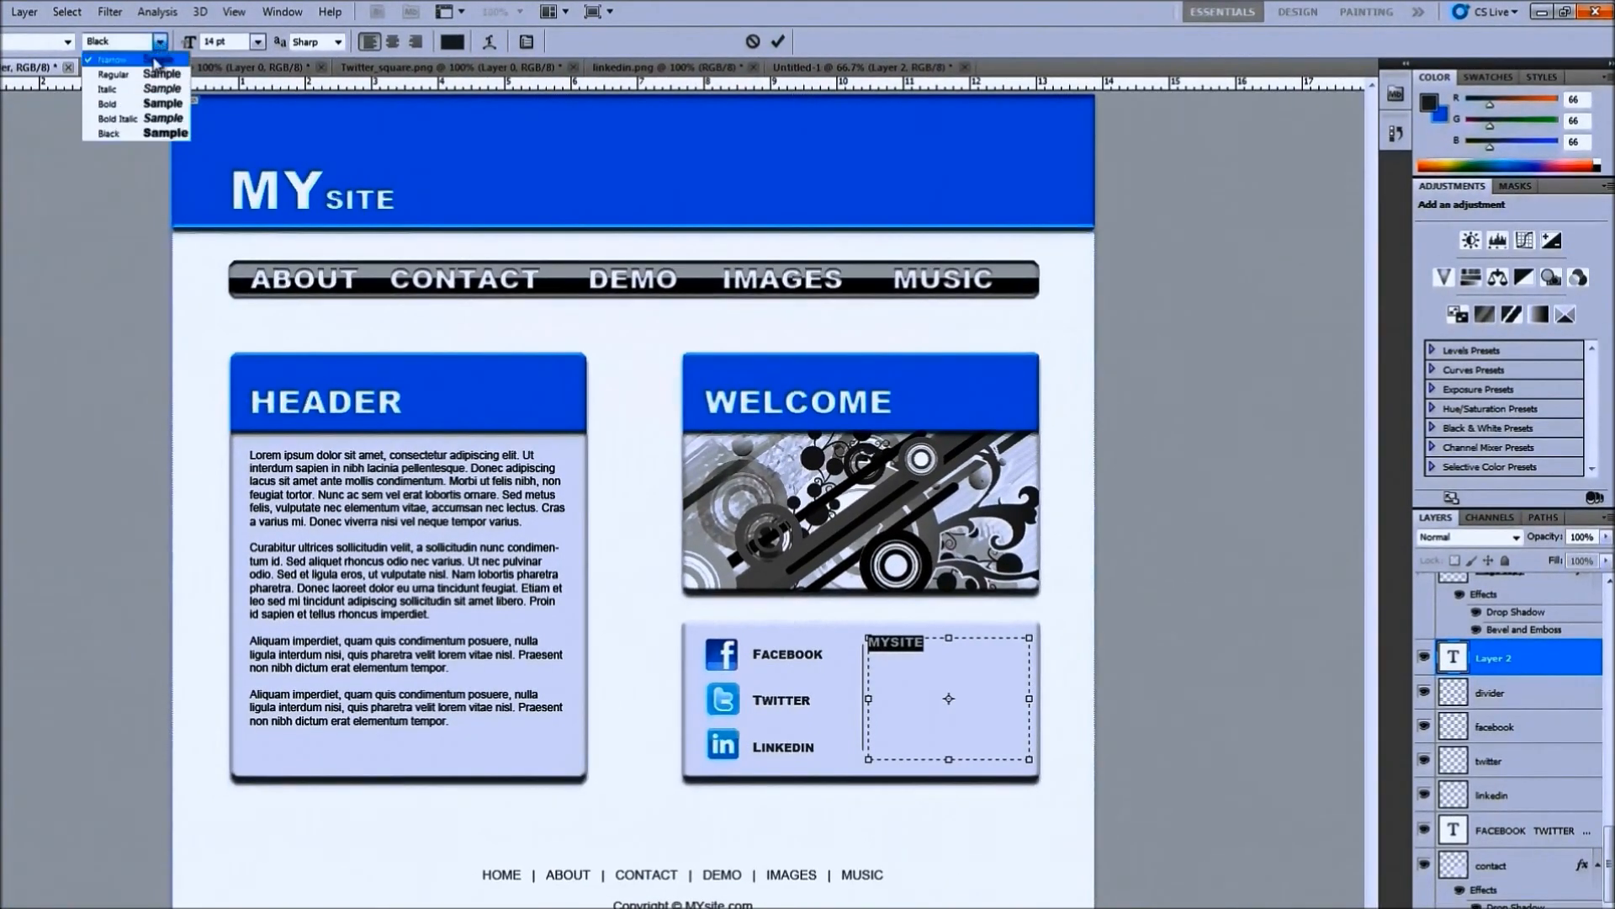
pyautogui.click(132, 75)
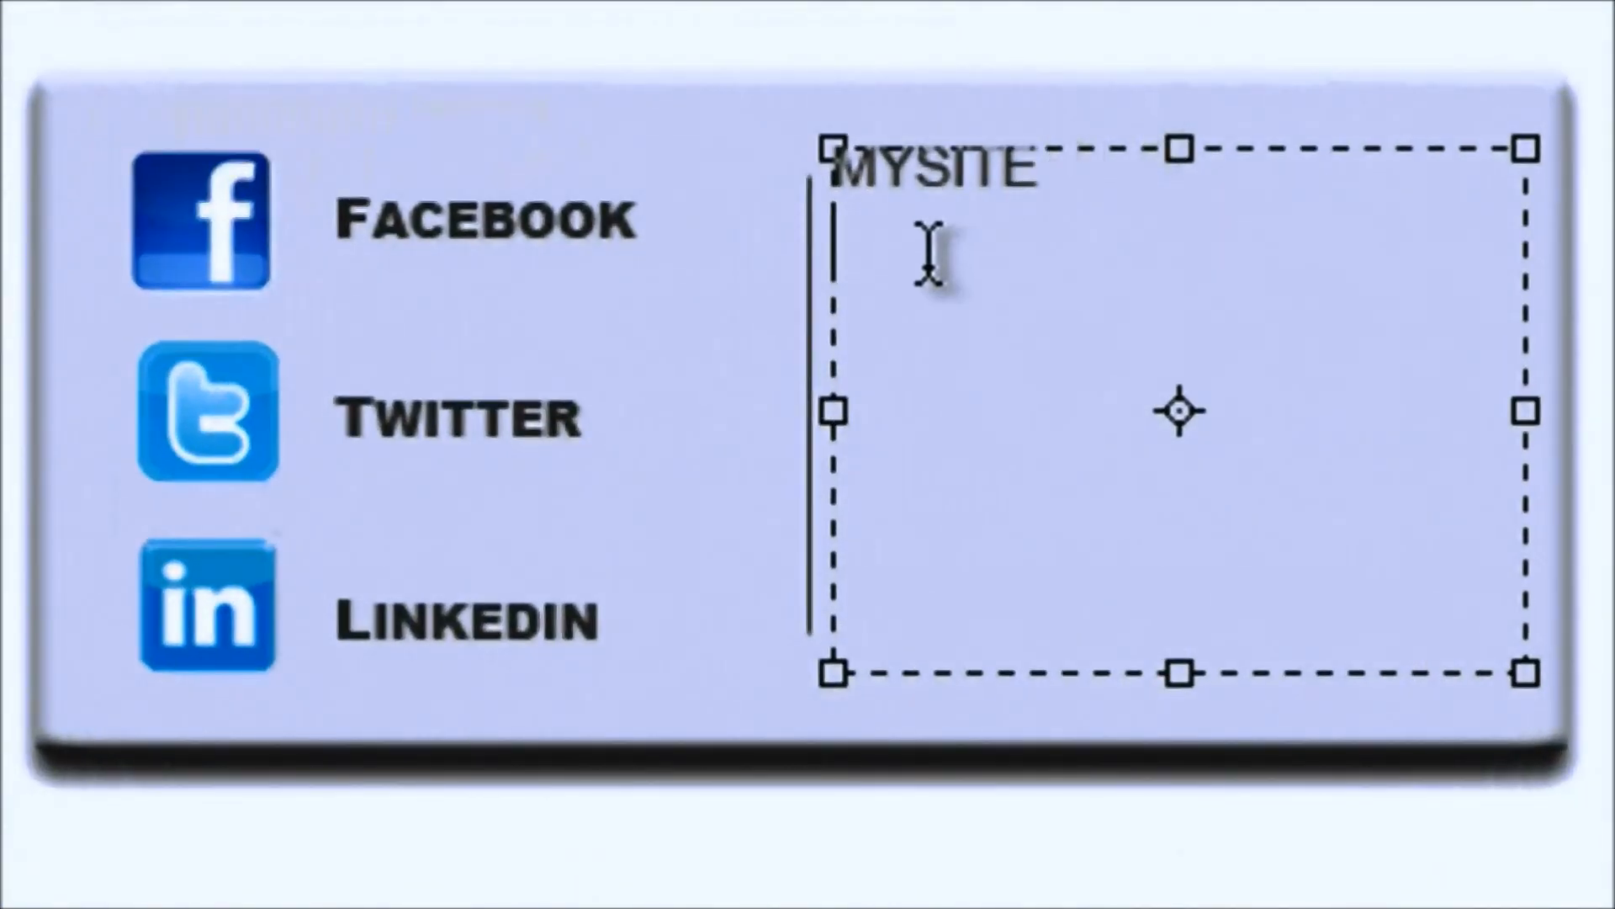
# Step: Below MYSITE, enter the street address and the city and state on separate lines, followed by a blank line and the heading Contact:
pyautogui.write('5')
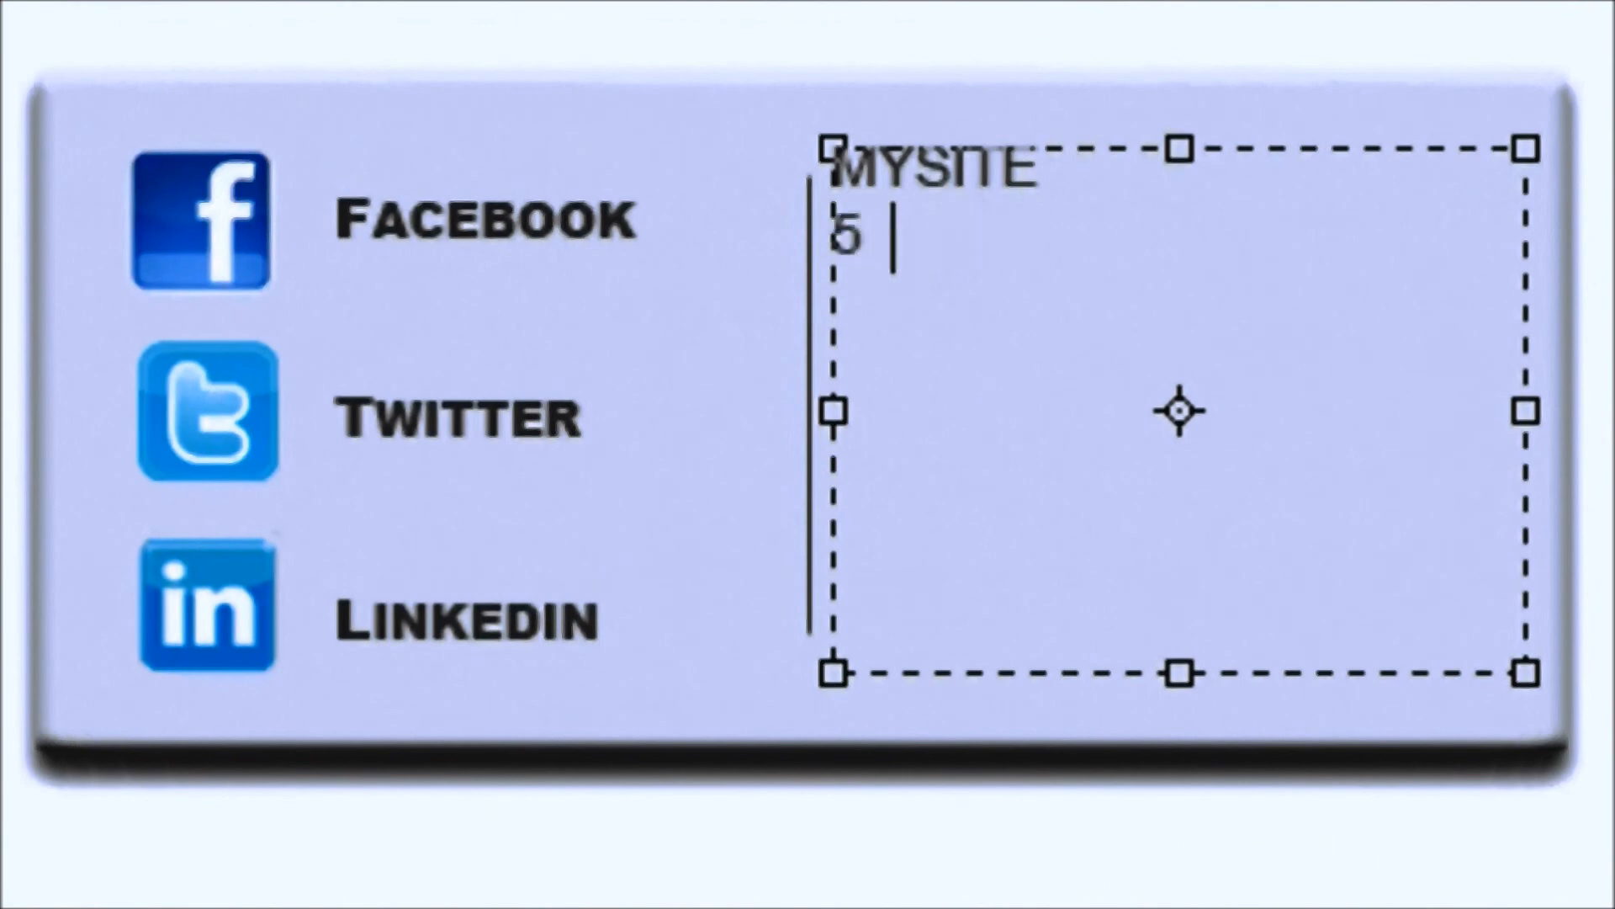
pyautogui.write('55  Dead')
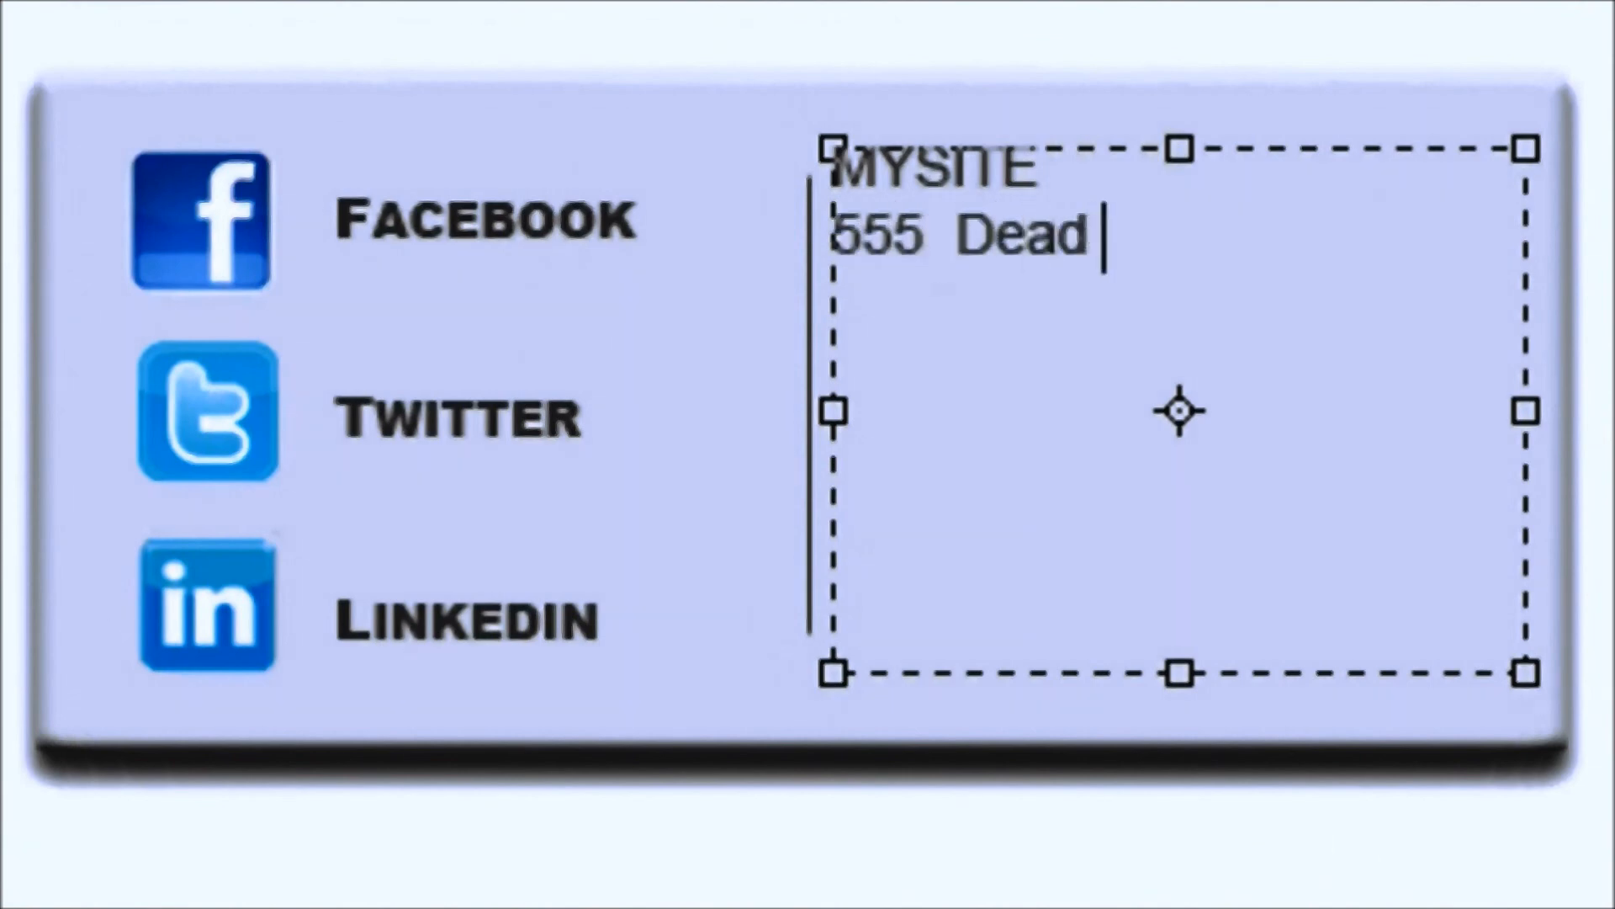
pyautogui.write(' St. Suite')
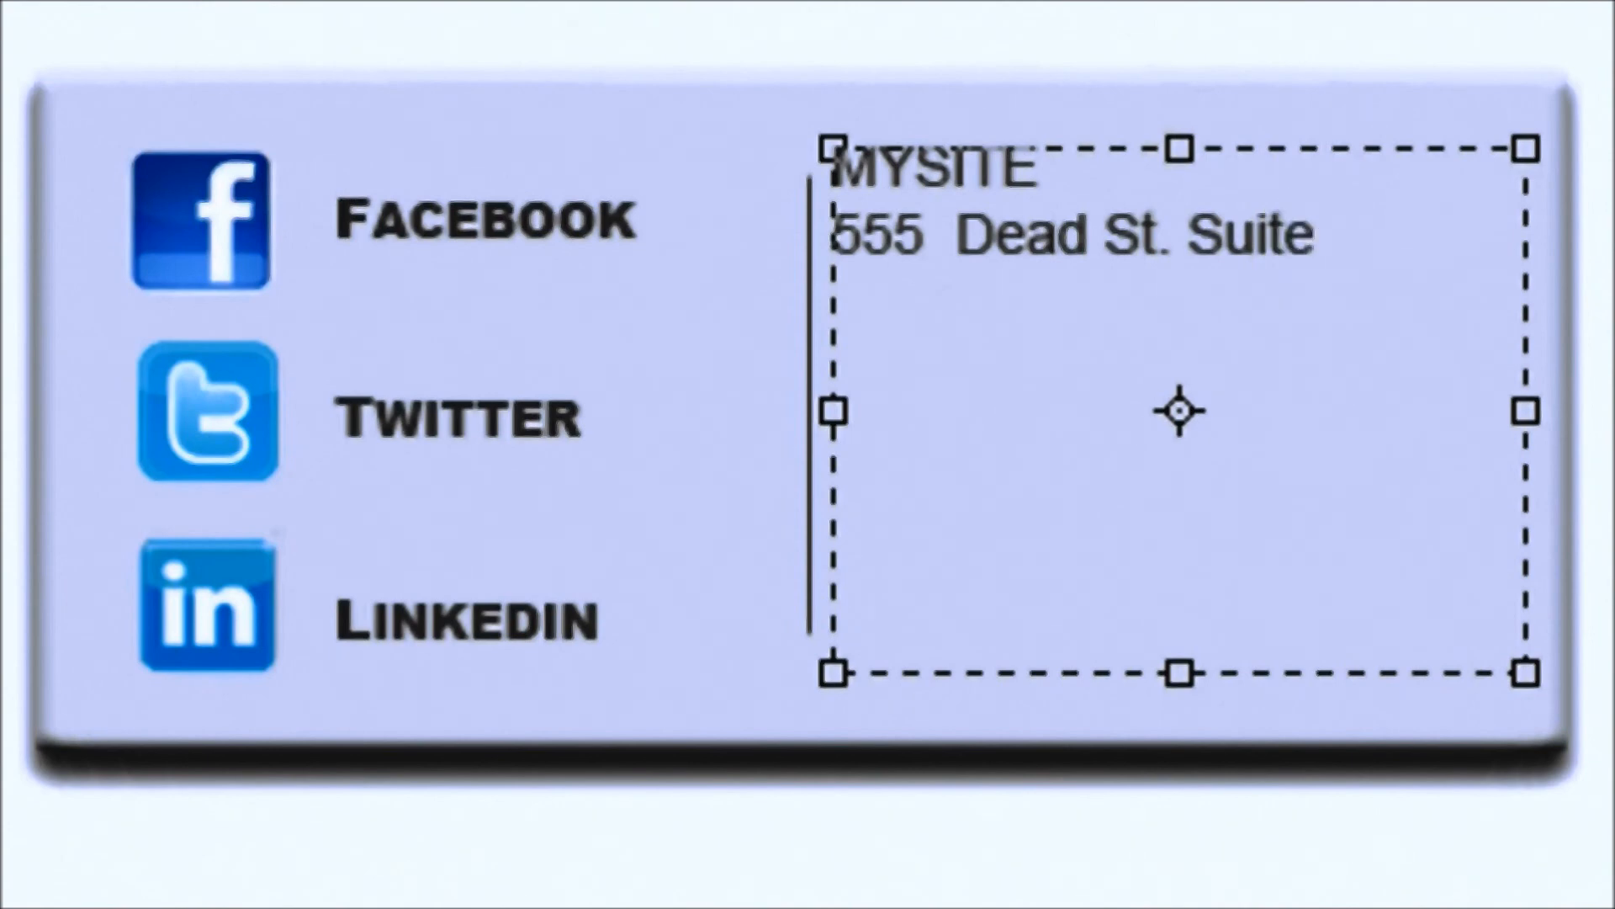
pyautogui.write(' 9000 ')
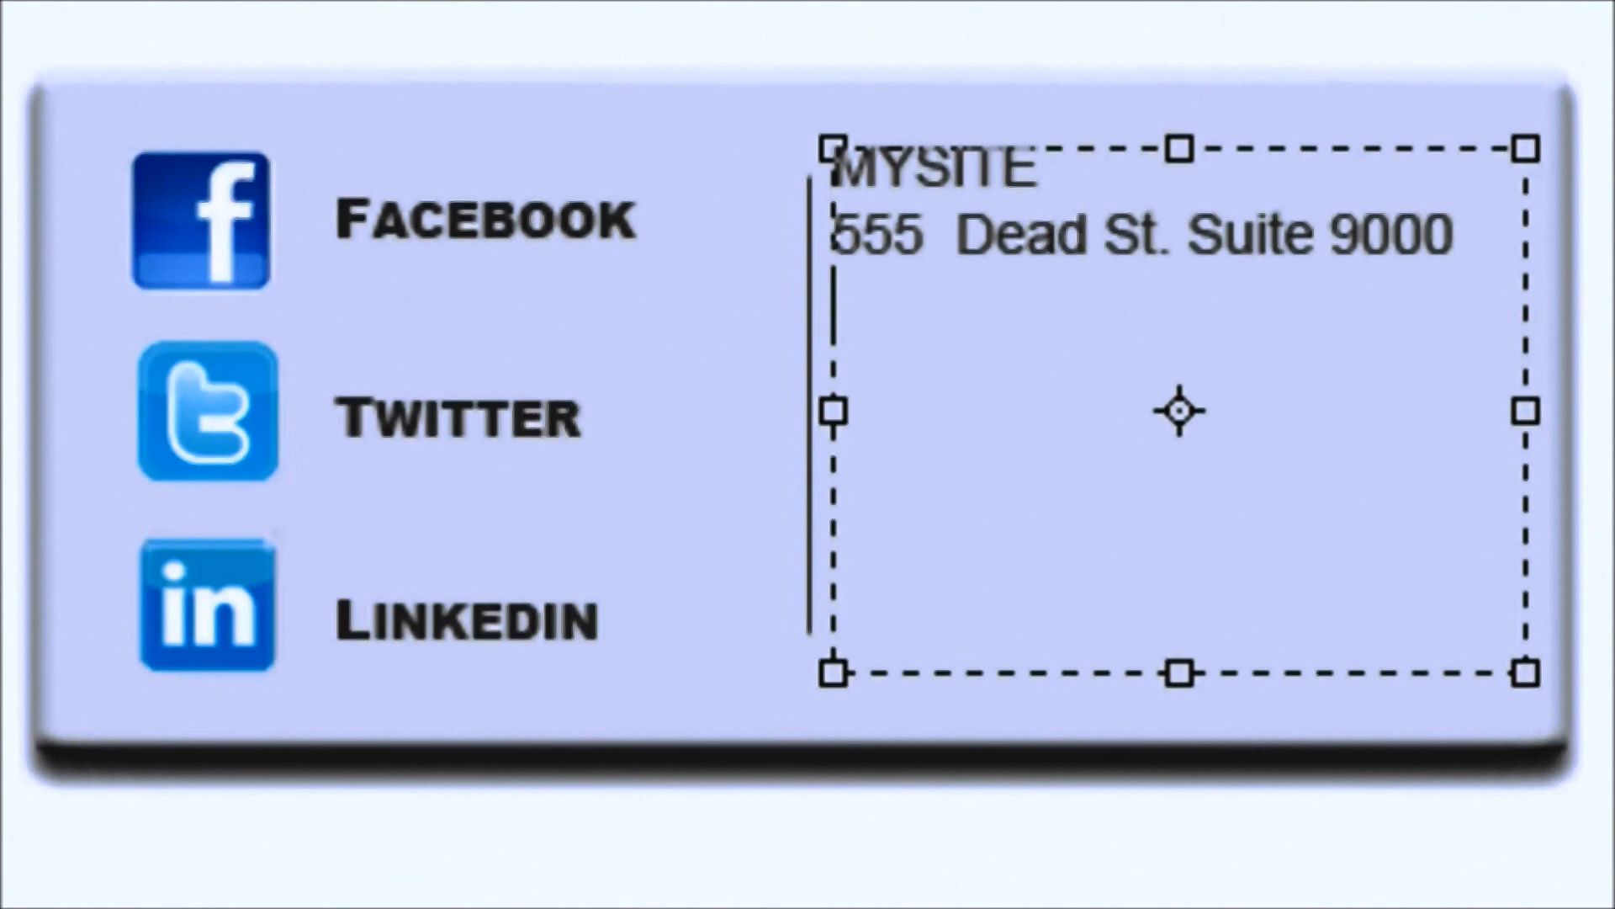
pyautogui.write('C')
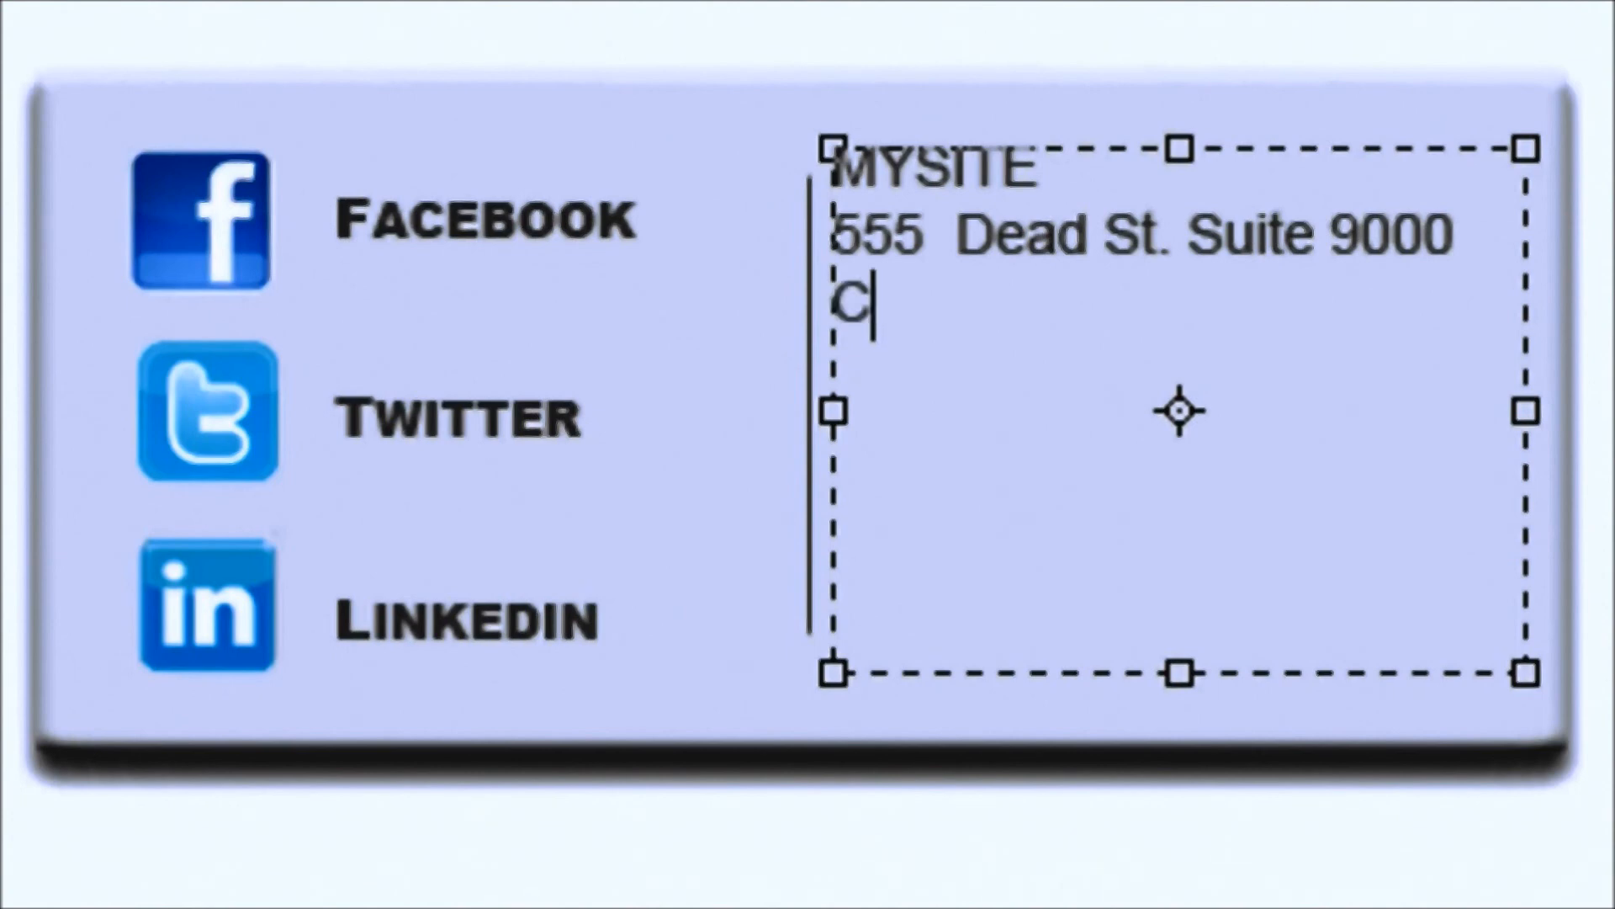
pyautogui.write('oolville')
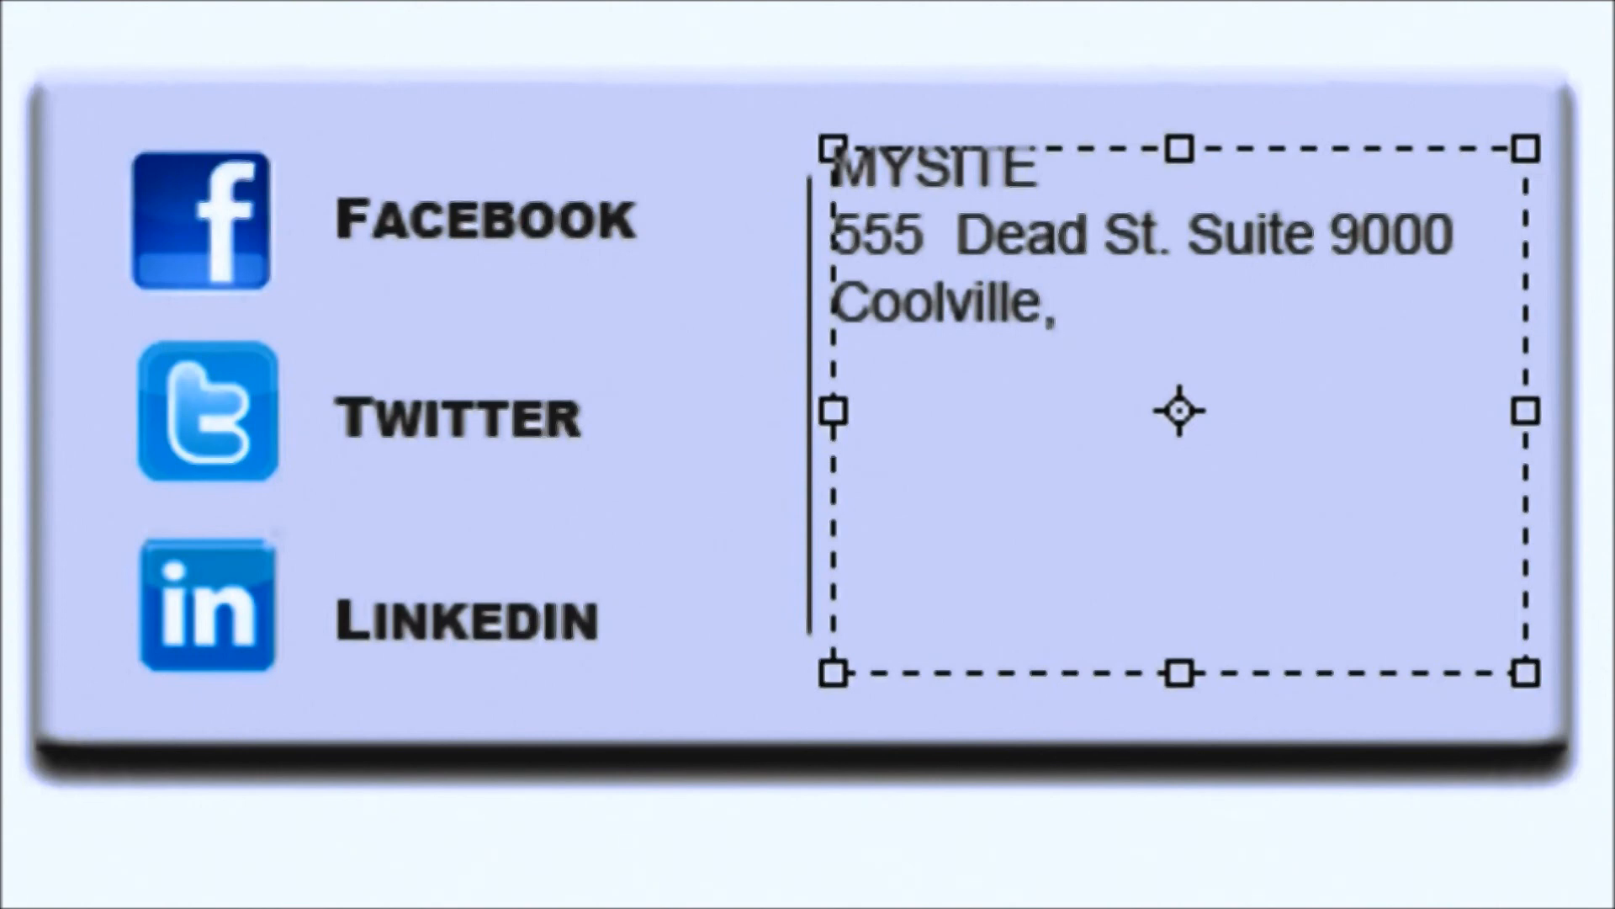
pyautogui.write(', PC  ')
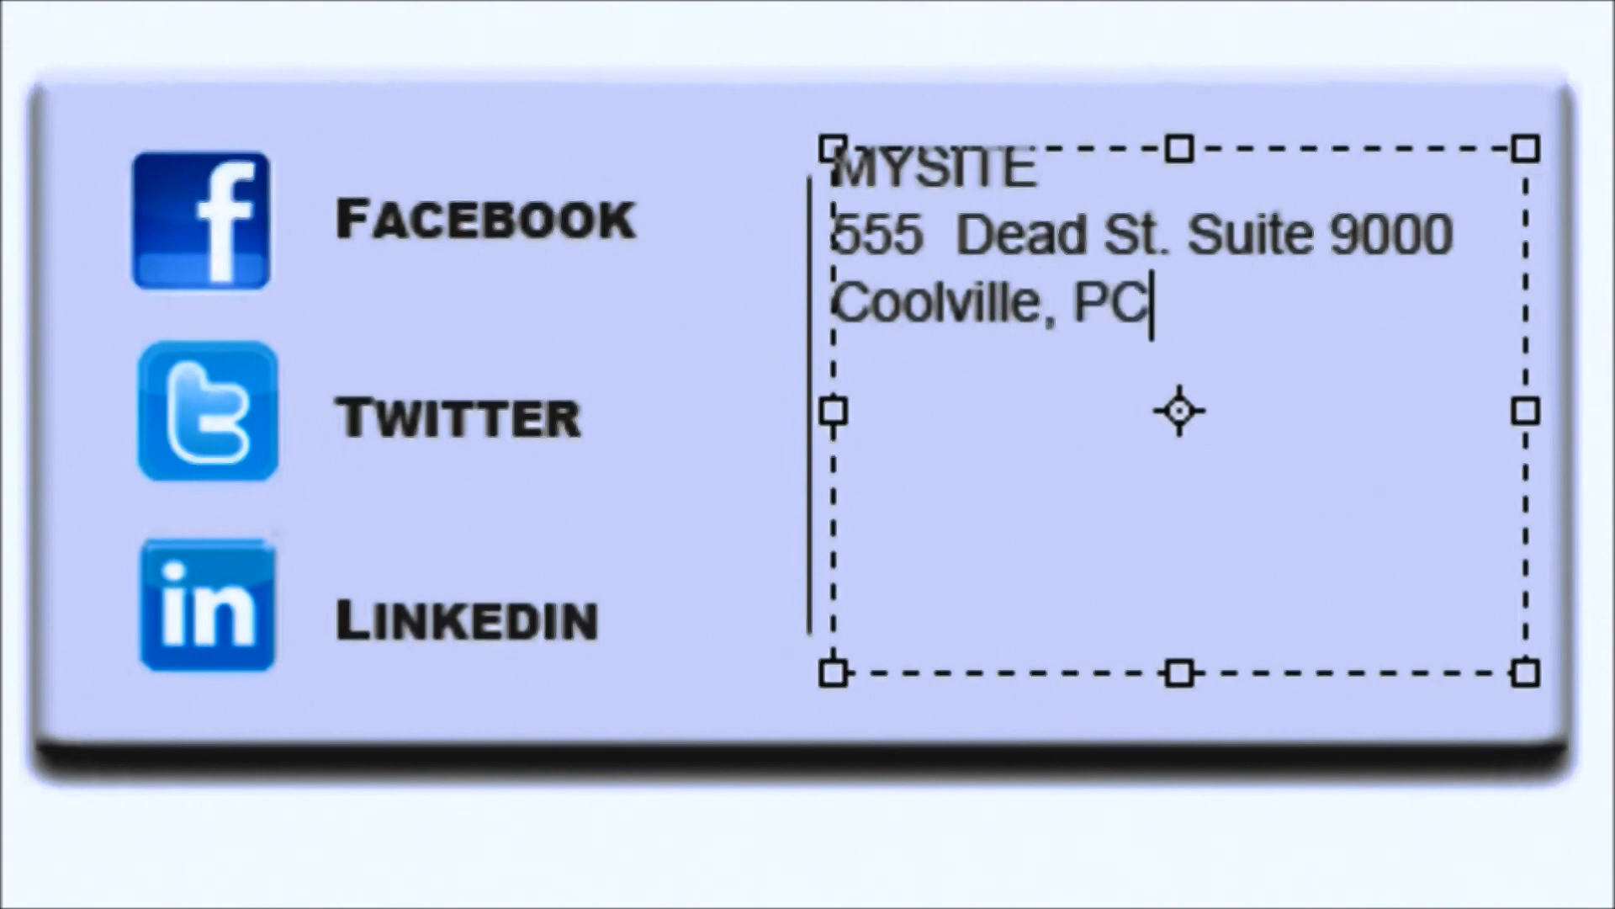
pyautogui.write('Contact:')
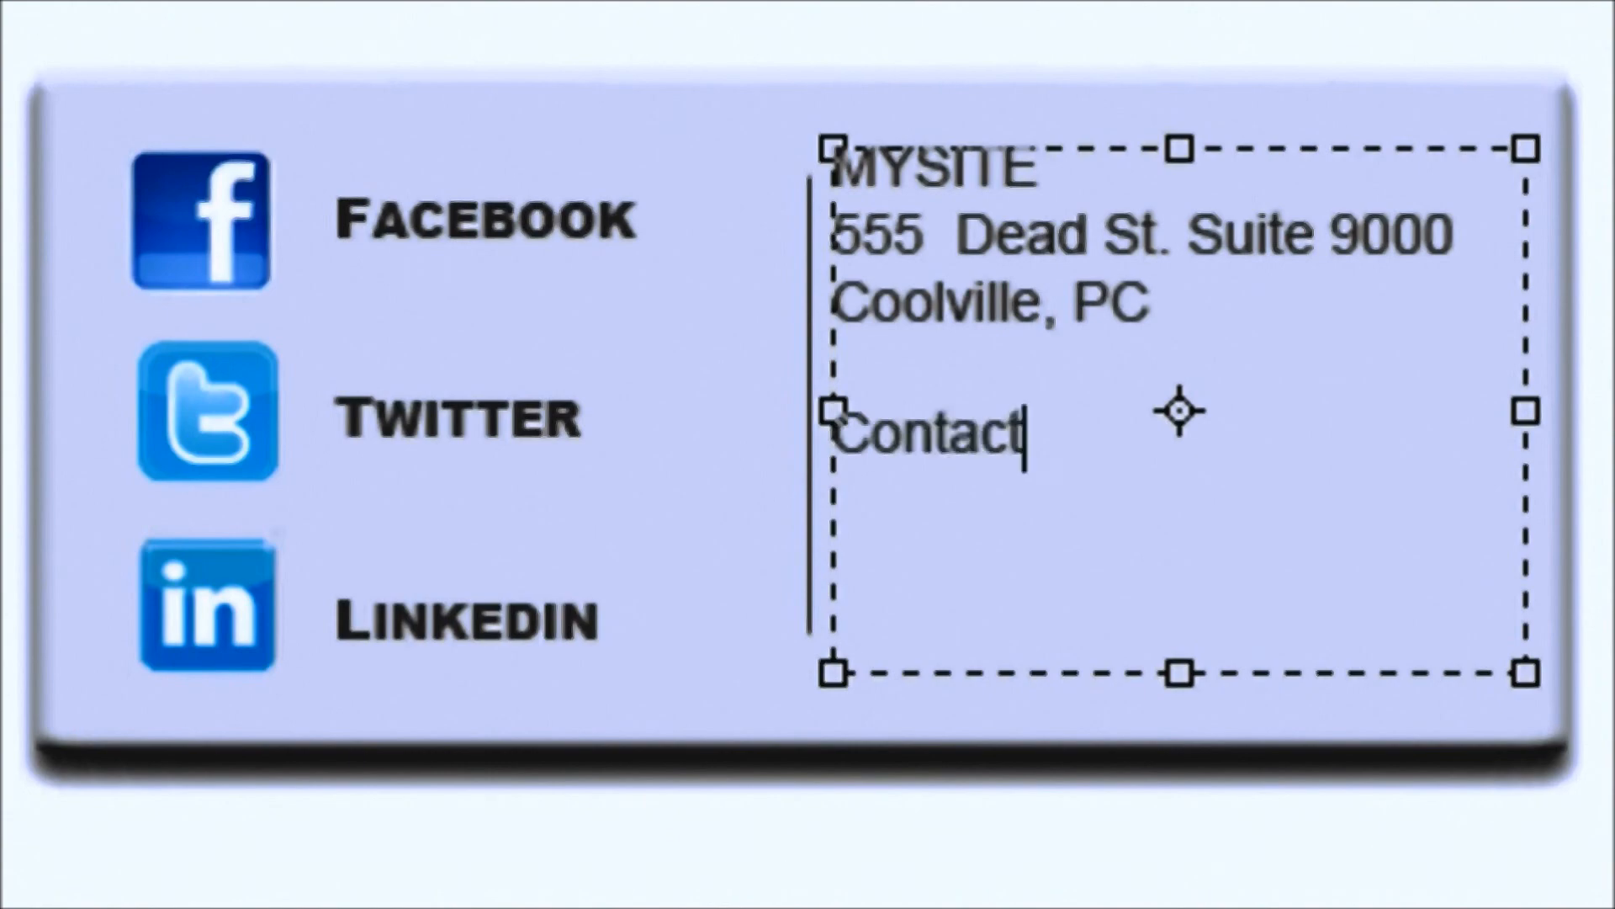